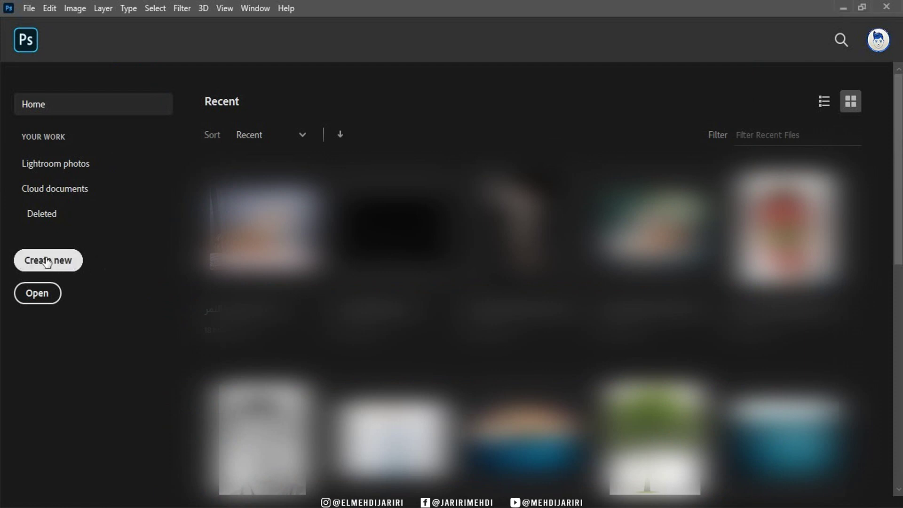
Step: Create a blank white 1920 × 1080 px document at 72 resolution
key(ctrl+n)
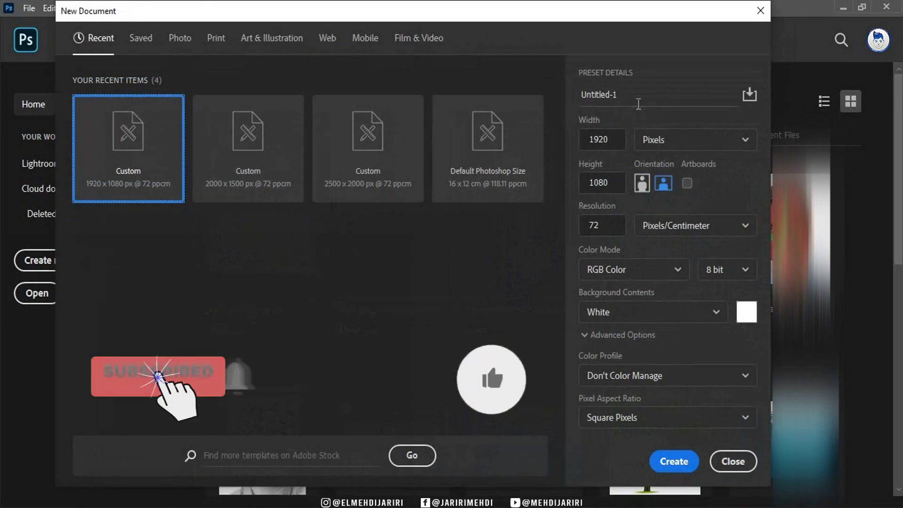
double_click(612, 139)
drag(609, 179, 599, 184)
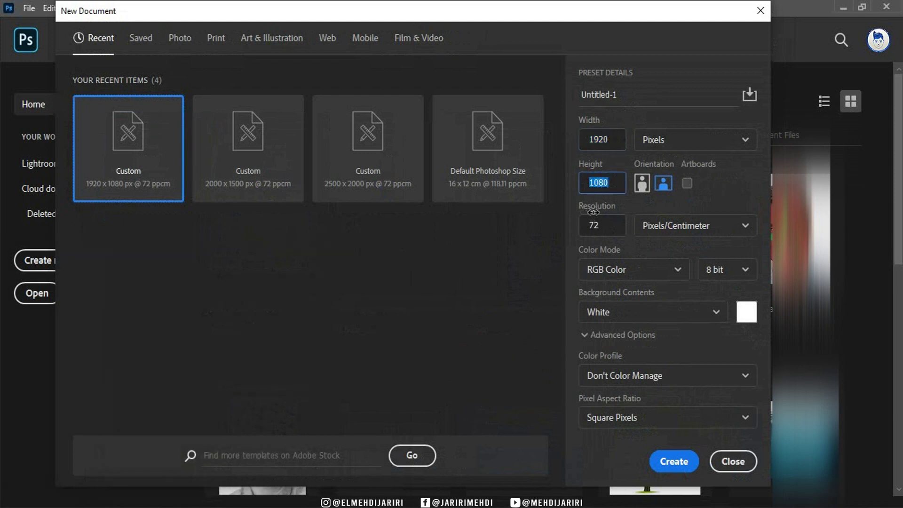
drag(605, 227, 574, 238)
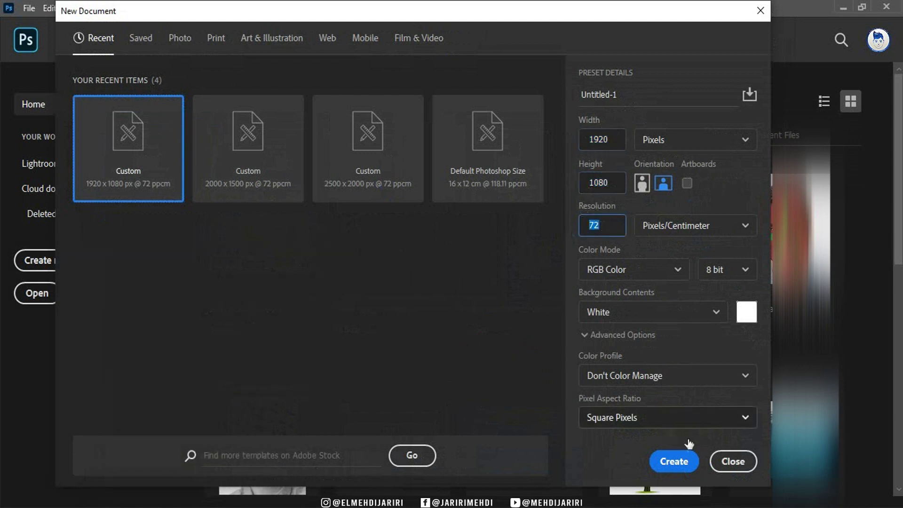
click(676, 463)
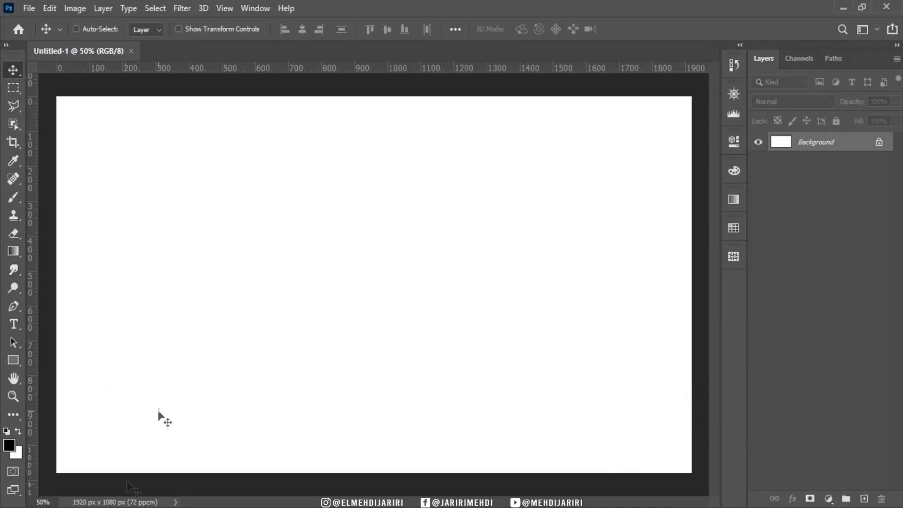
key(alt+Tab)
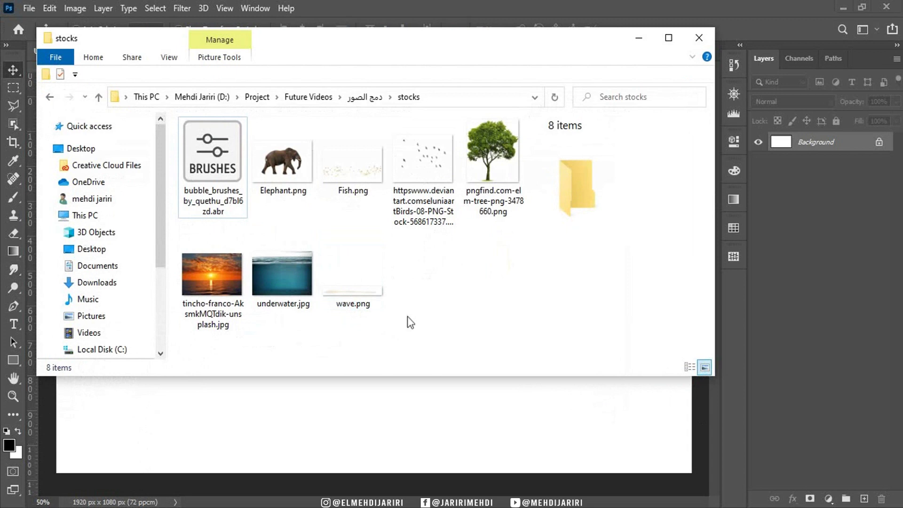
drag(410, 322, 183, 120)
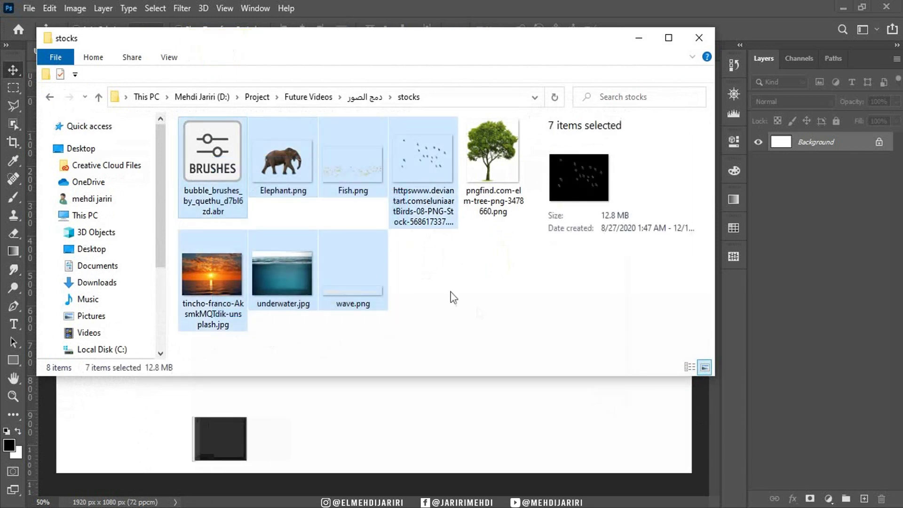
click(480, 311)
click(214, 203)
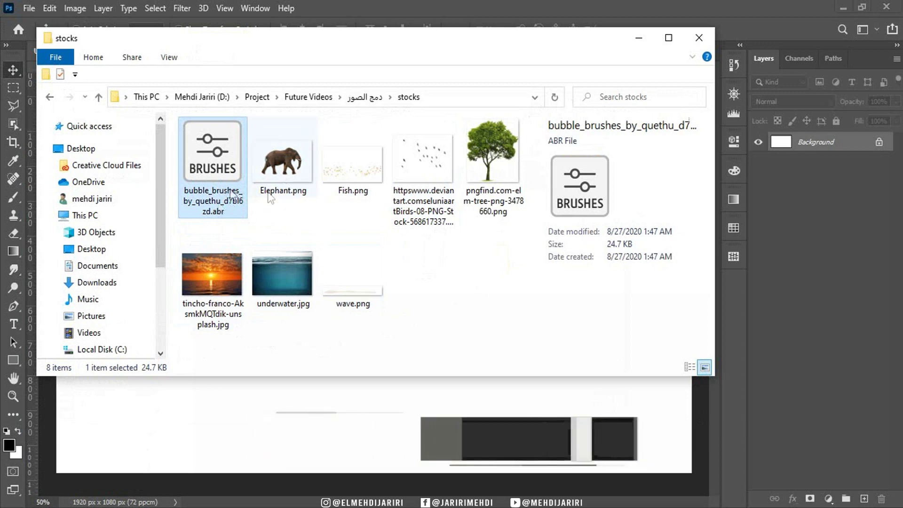
click(639, 37)
click(12, 199)
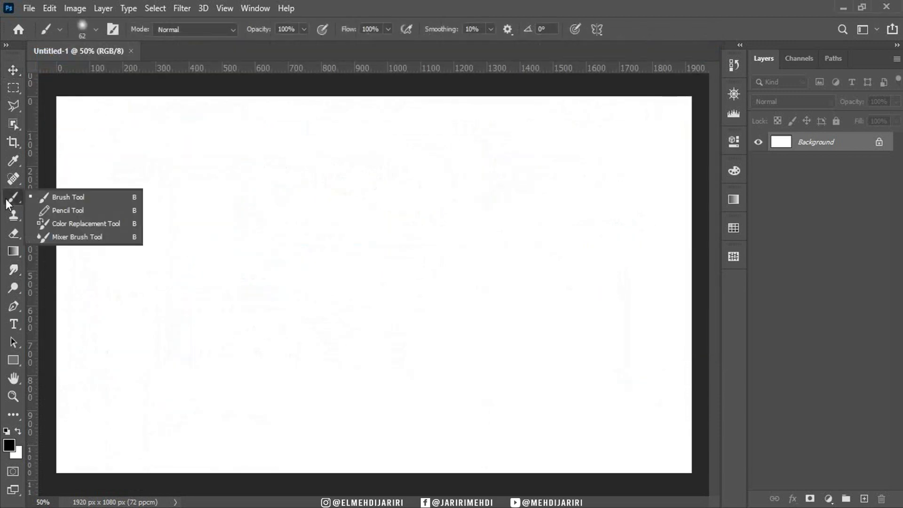
Step: Import the bubble_brushes_by_quethu_d7bl6zd brush file into the brush presets
click(66, 197)
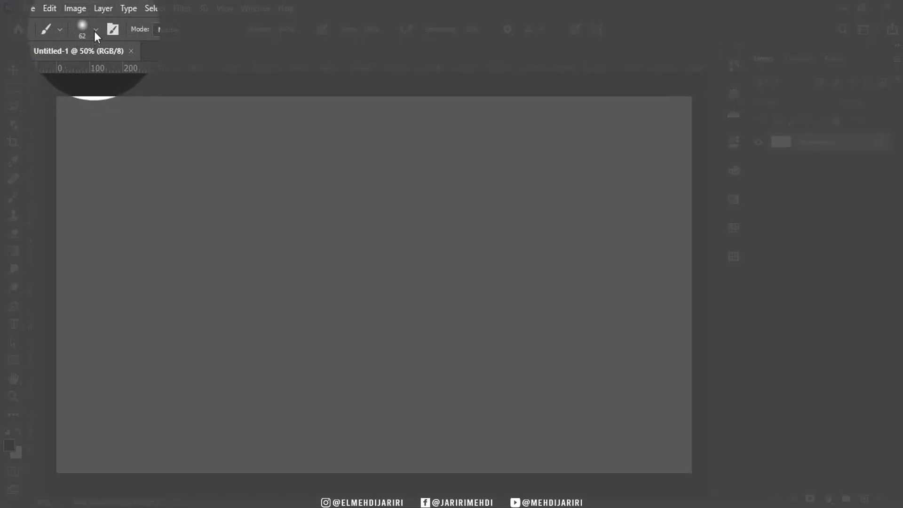
click(96, 30)
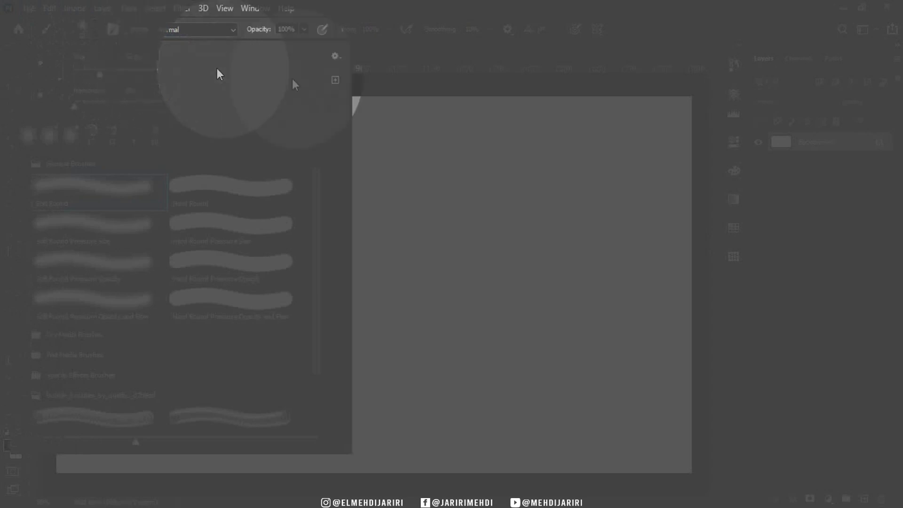
click(336, 55)
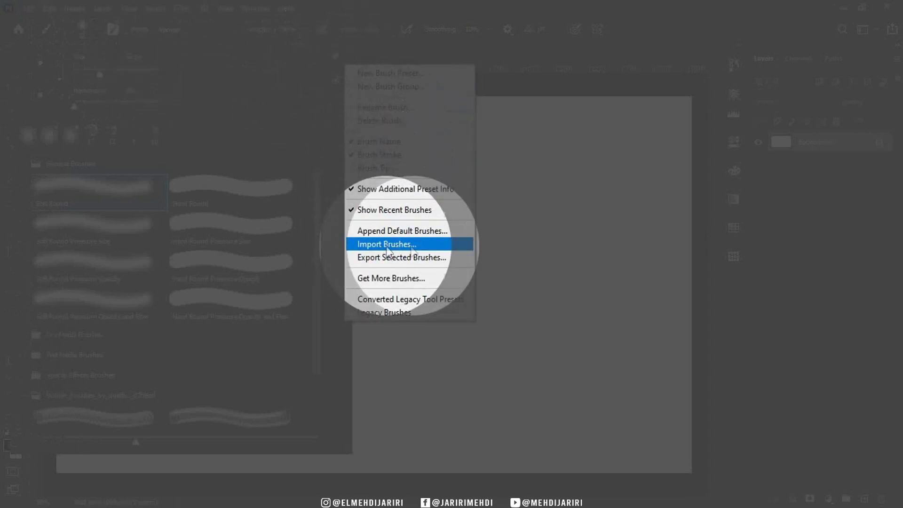
click(406, 245)
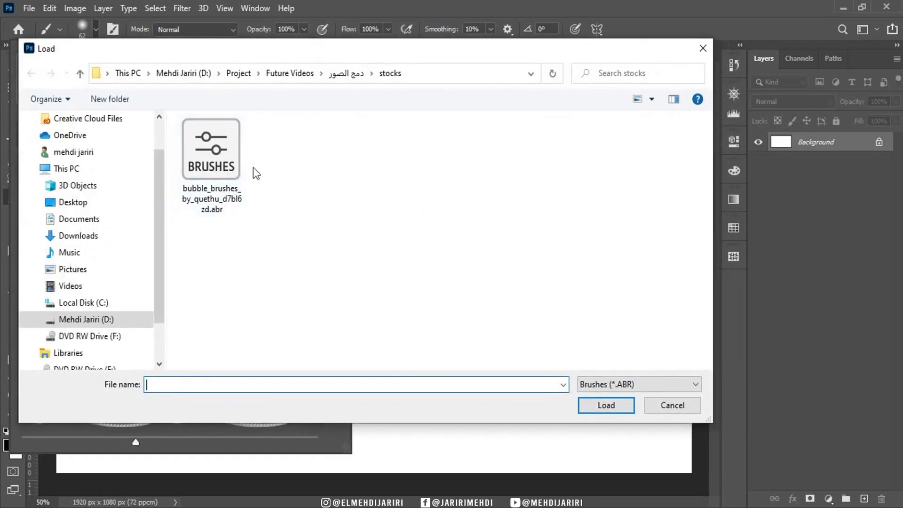
click(223, 157)
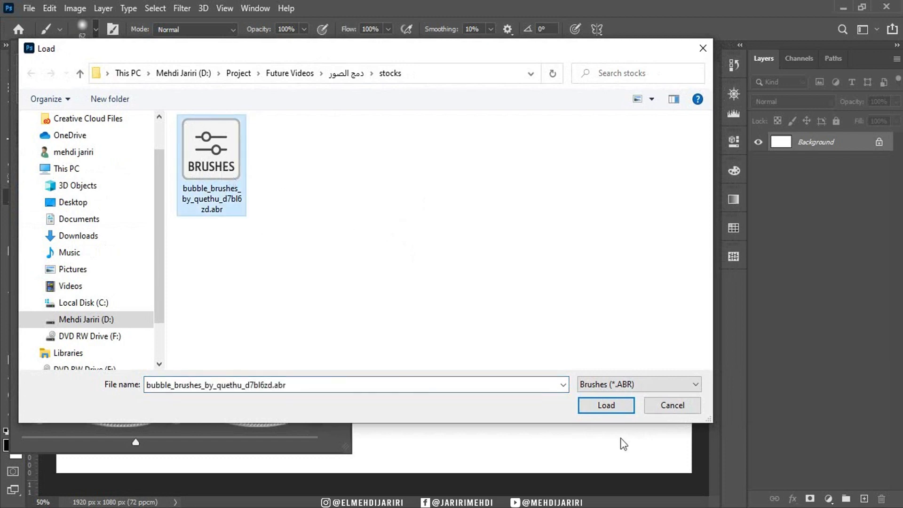
click(607, 406)
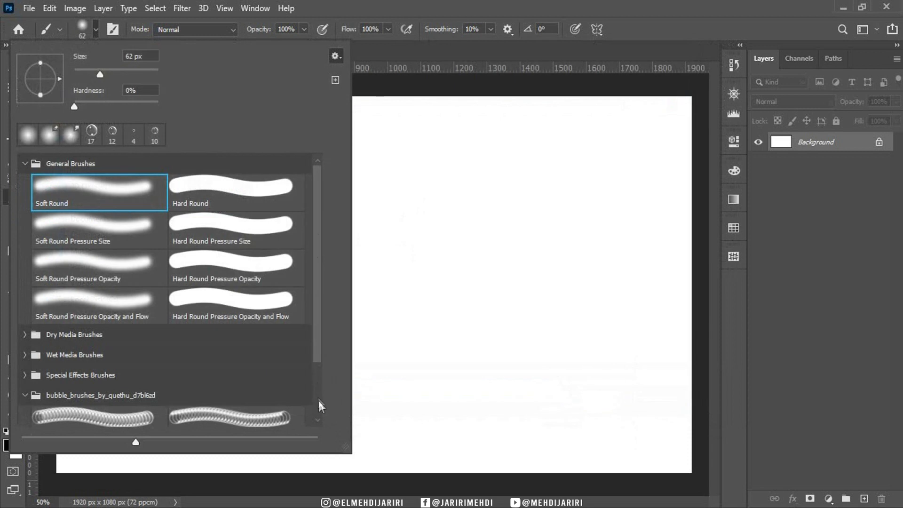
Step: Delete the duplicate bubble brush group from the brush presets
scroll(318, 400, down, 3)
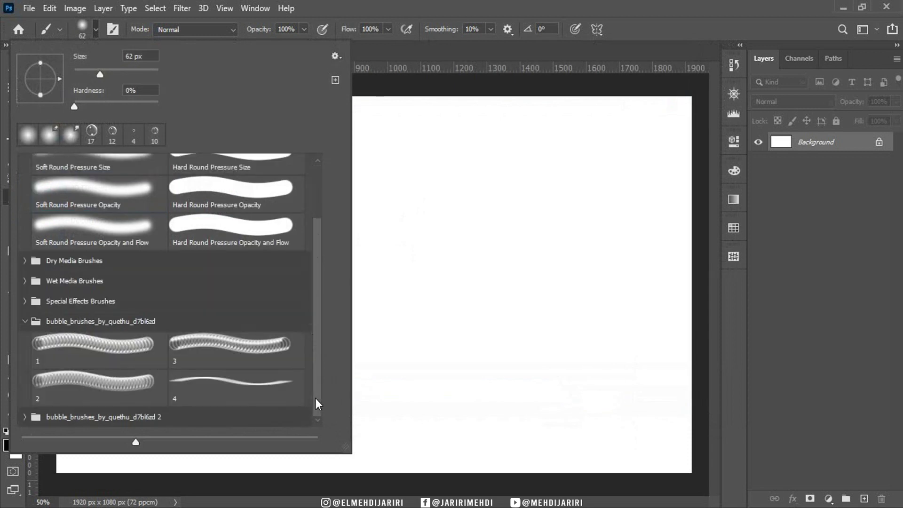
click(78, 421)
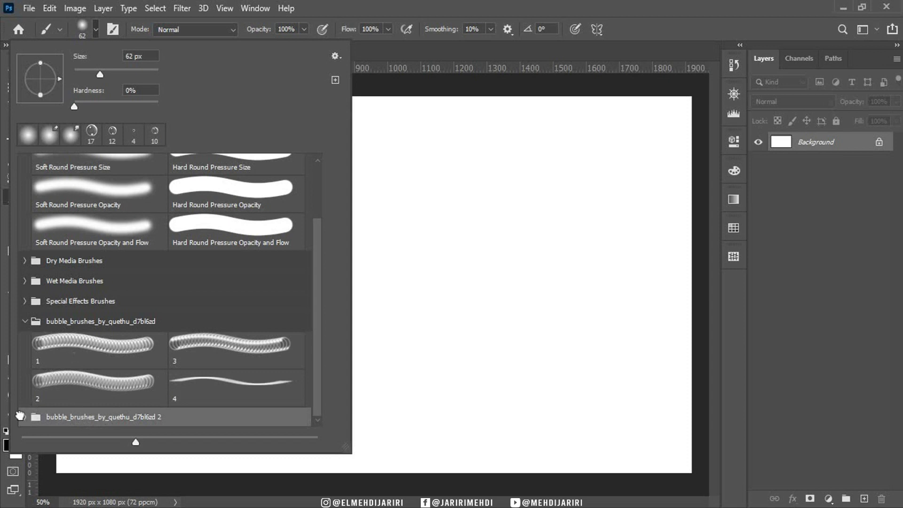
click(24, 418)
right_click(158, 340)
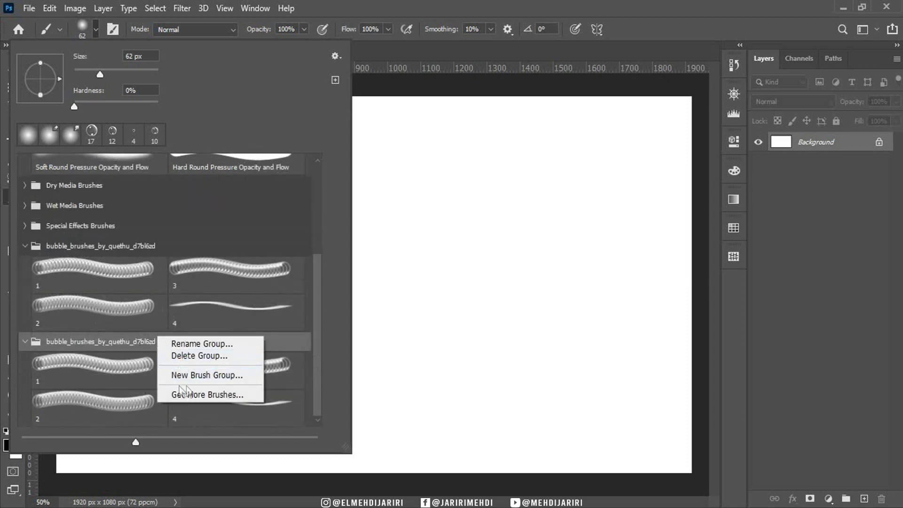
click(215, 357)
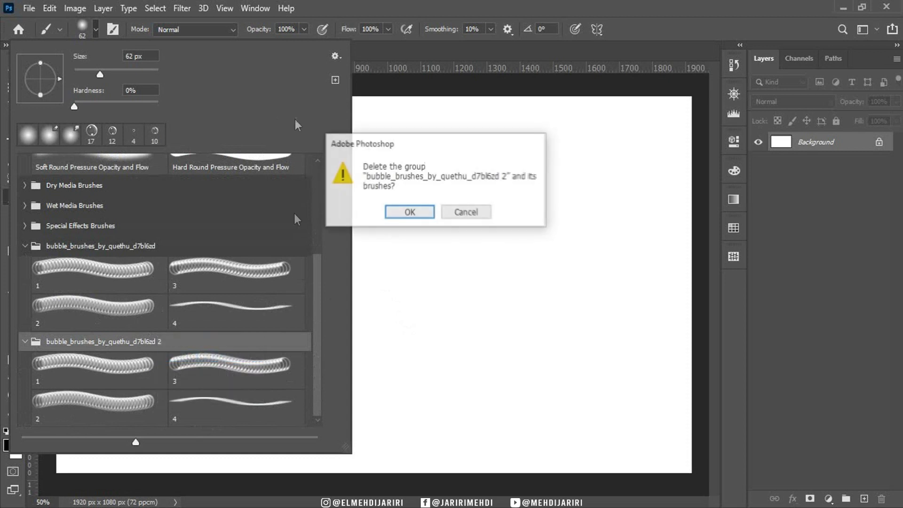
click(409, 212)
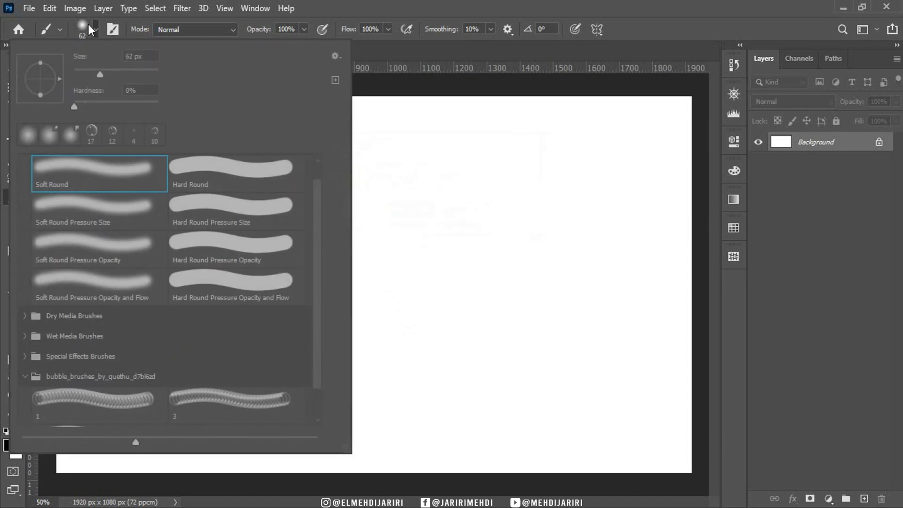
click(88, 26)
click(14, 71)
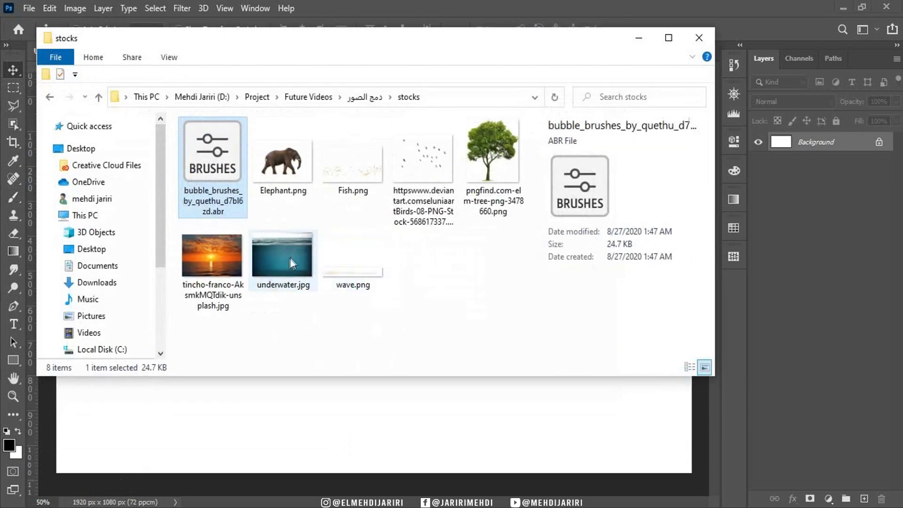
Step: Place underwater.jpg on the canvas and stretch it to the full 1920 px width
drag(283, 264, 284, 417)
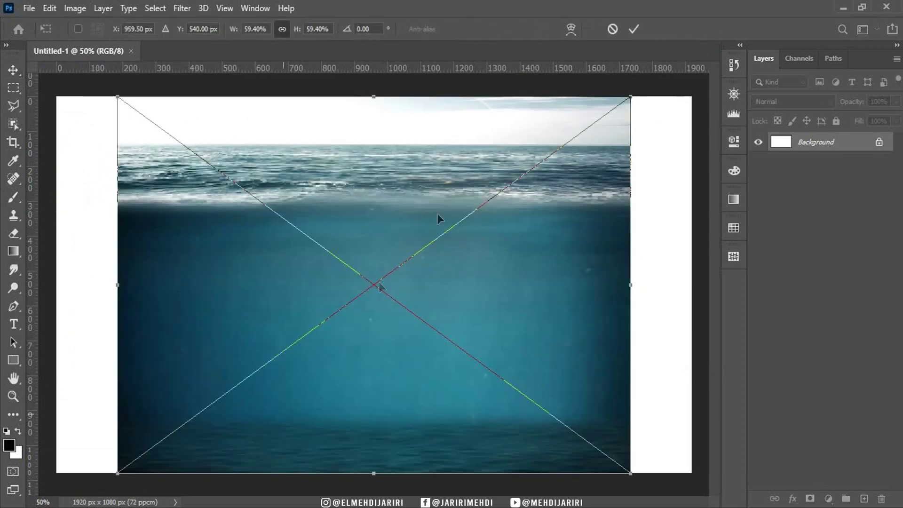
mouse_move(459, 201)
mouse_down()
mouse_move(394, 219)
mouse_move(379, 264)
mouse_move(385, 283)
mouse_move(403, 264)
mouse_move(399, 276)
mouse_up()
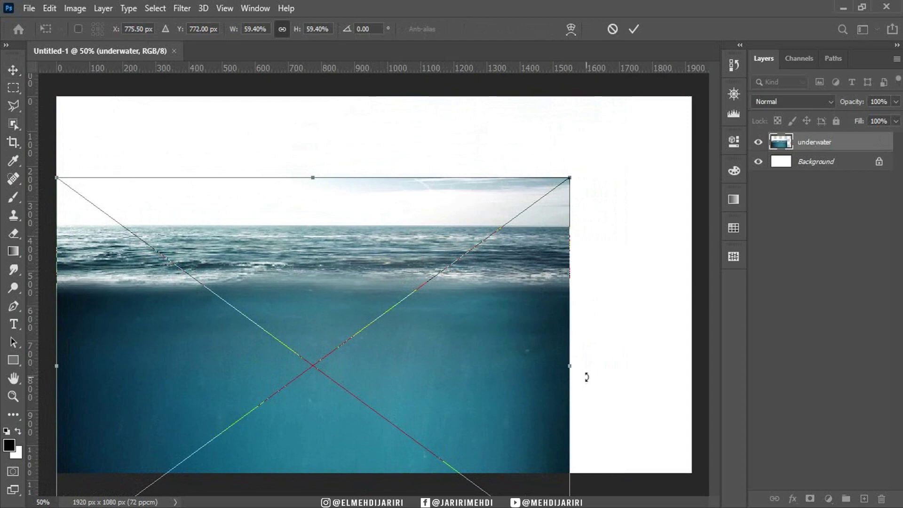
mouse_move(575, 374)
mouse_down()
mouse_move(574, 365)
mouse_move(595, 360)
mouse_move(692, 350)
mouse_up()
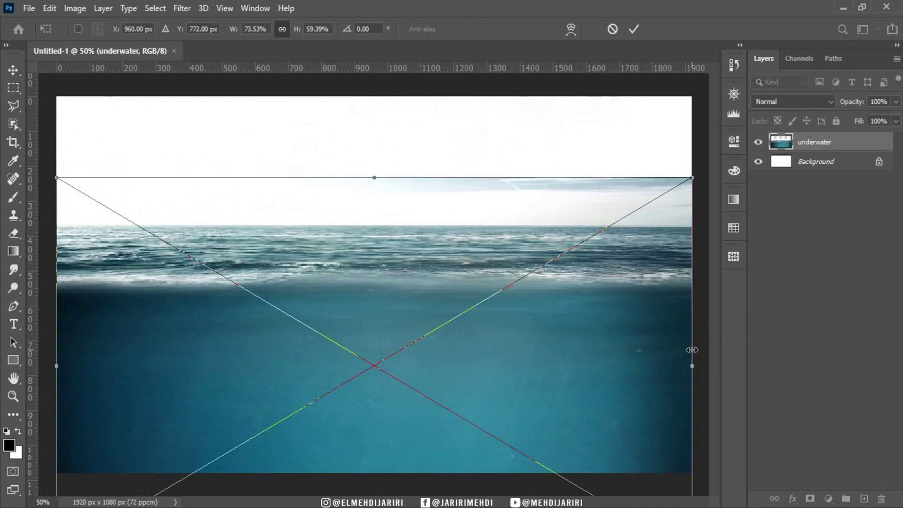
key(Return)
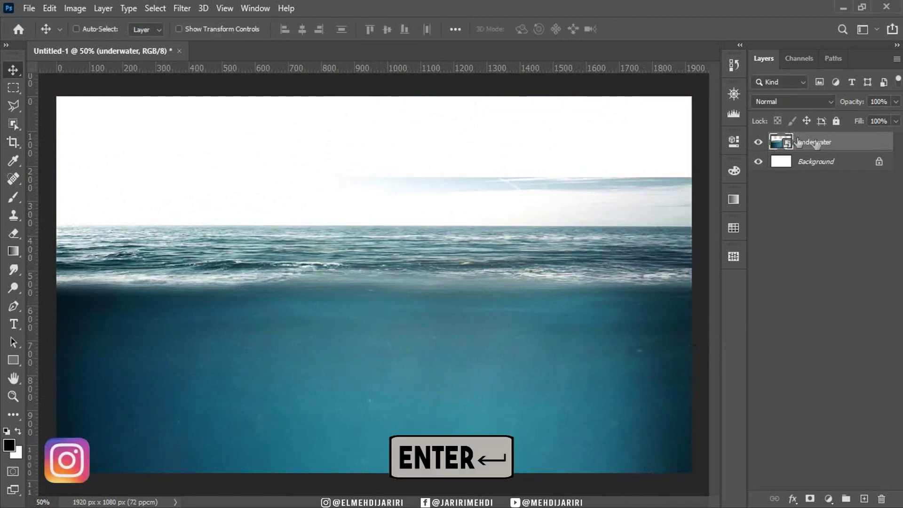
right_click(852, 147)
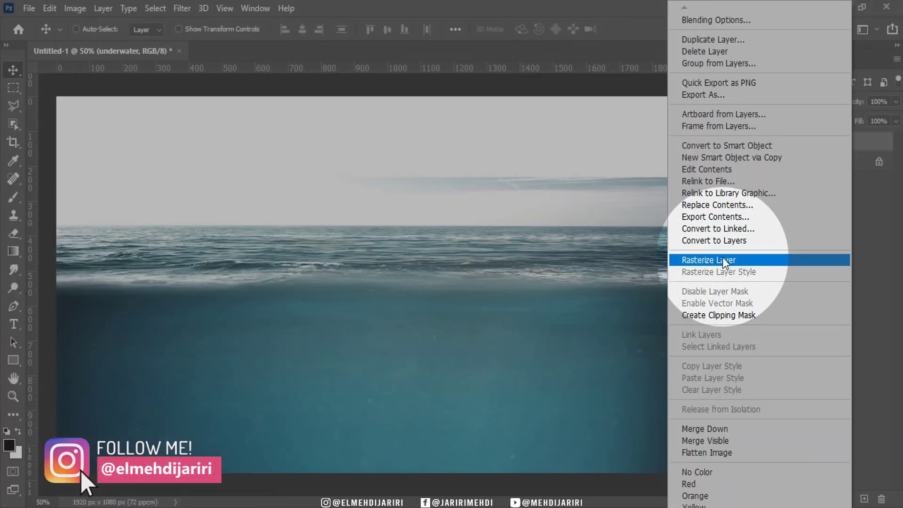
Step: Rasterize and duplicate the underwater layer, then place Elephant.png mid-sea and hide it
click(725, 262)
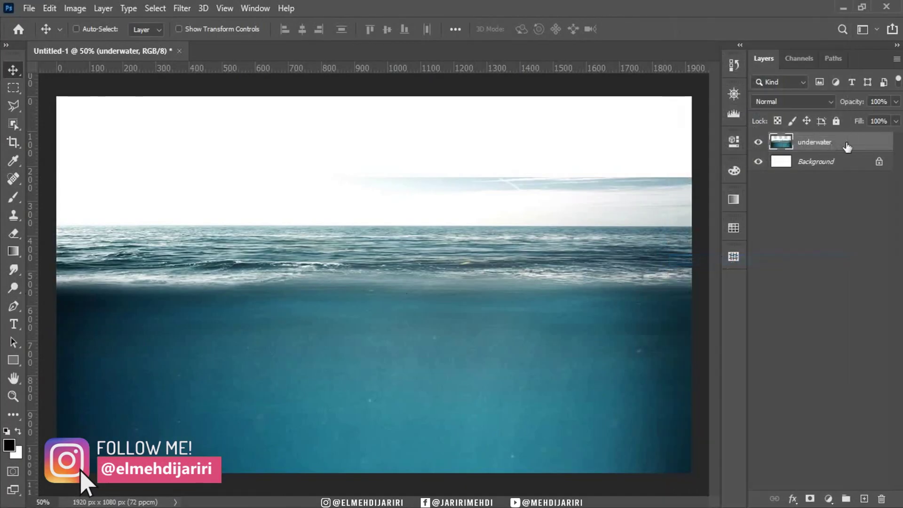
key(ctrl+j)
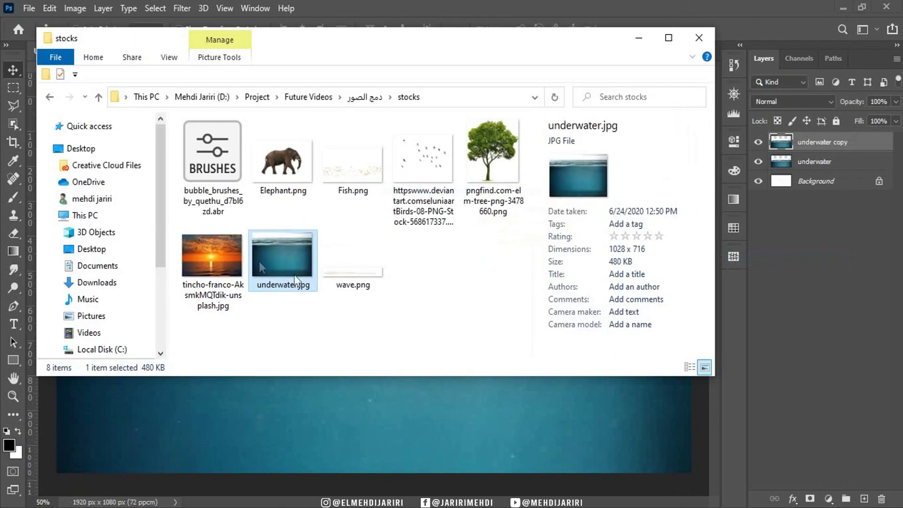
click(290, 159)
drag(290, 160, 338, 399)
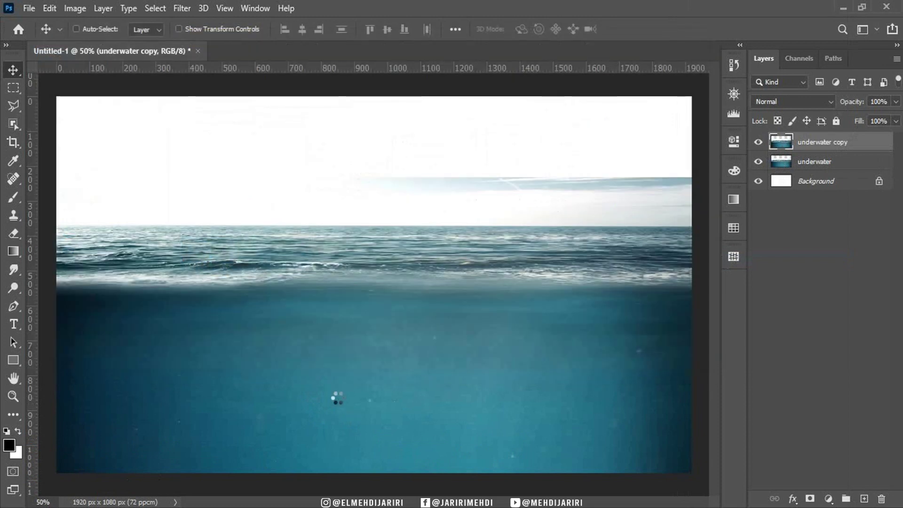
mouse_move(379, 295)
mouse_down()
mouse_move(398, 405)
mouse_move(401, 219)
mouse_up()
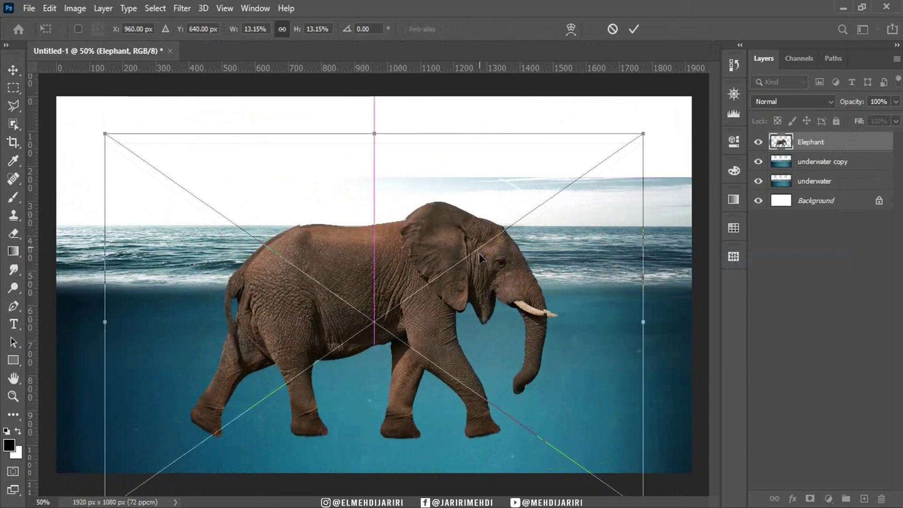
drag(401, 218, 465, 254)
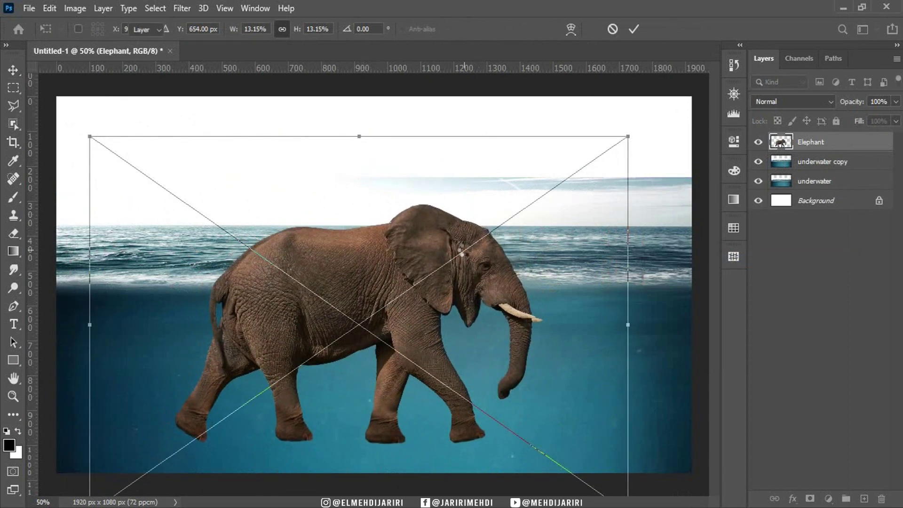
key(Return)
click(759, 142)
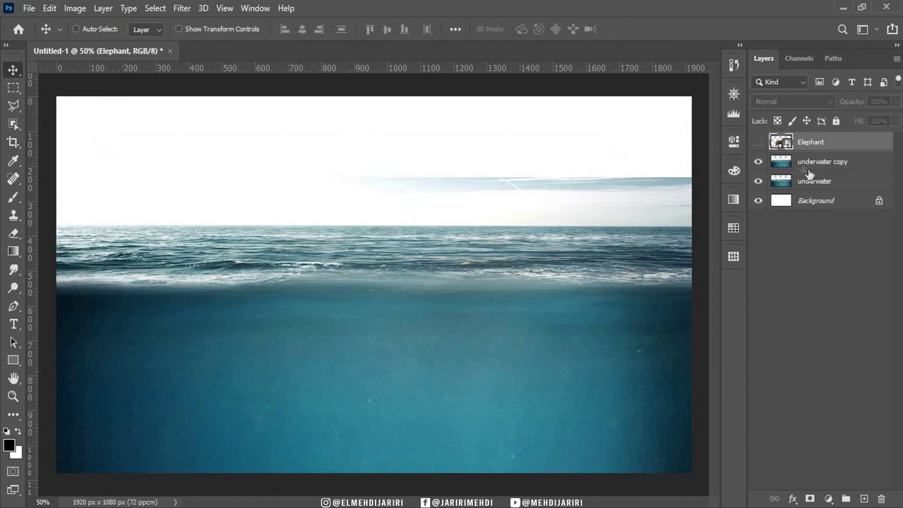
Step: Rename the underwater copy layer to 'underground'
click(842, 170)
double_click(817, 167)
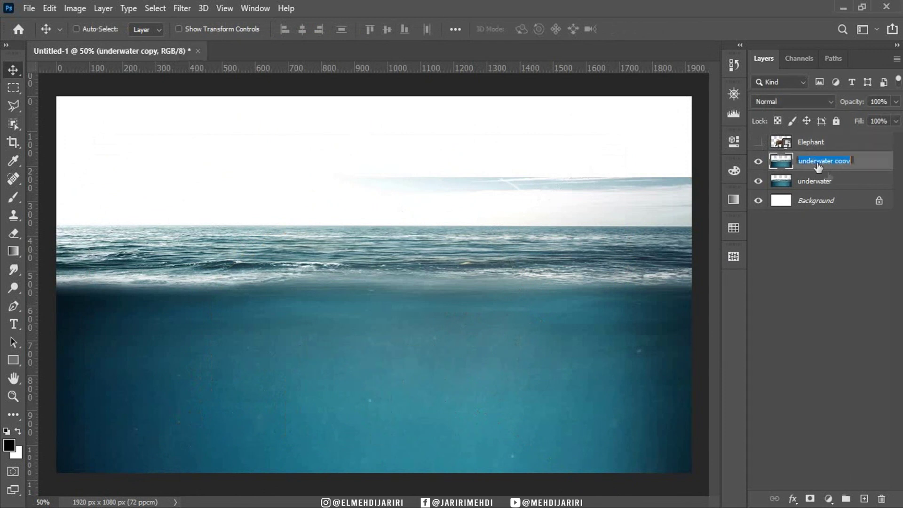
text(underg)
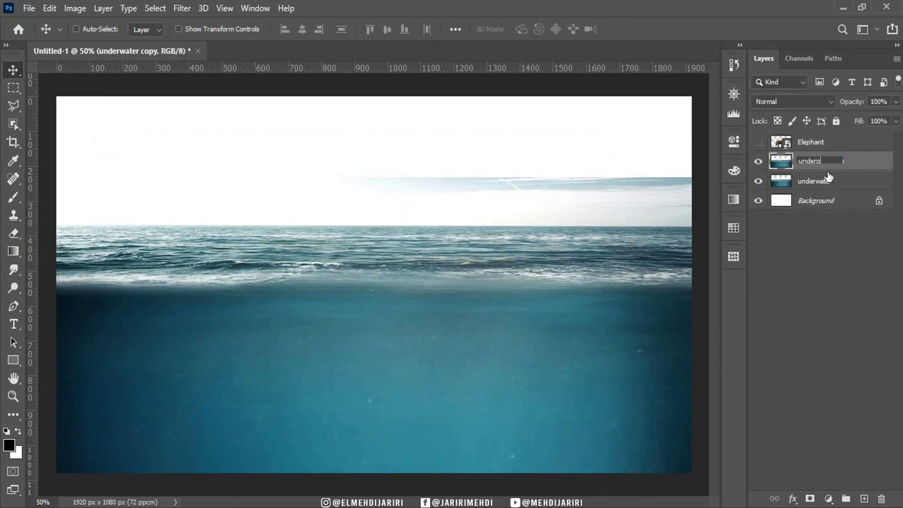
text(round)
key(Return)
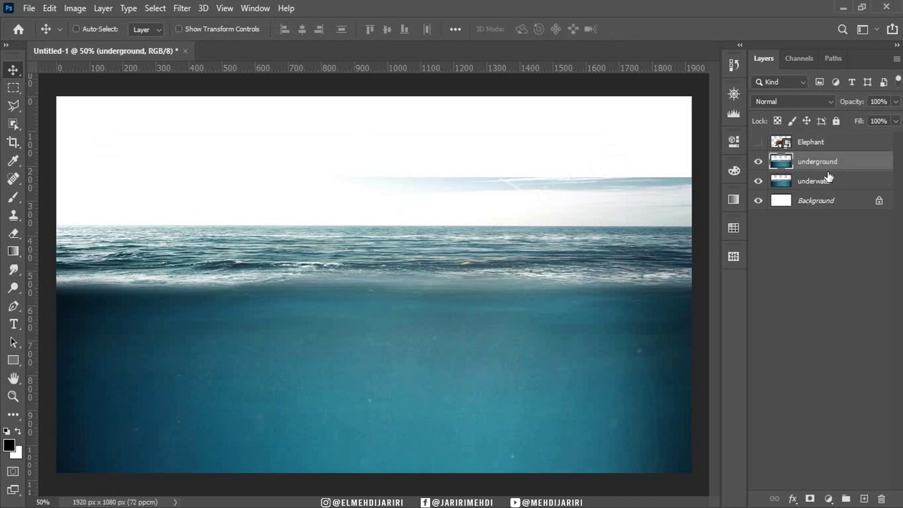
Step: Shift the underground layer upward to raise its sea line and add a layer mask
key(ctrl+t)
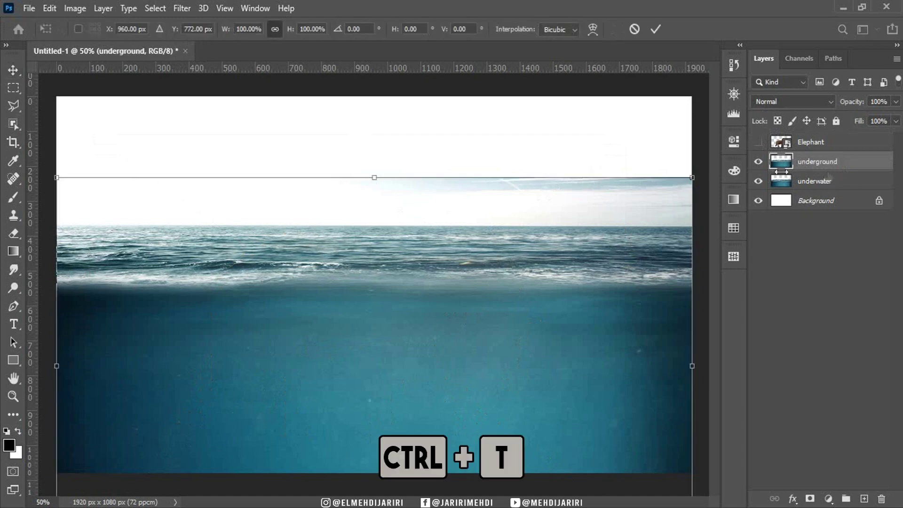
drag(356, 407, 353, 329)
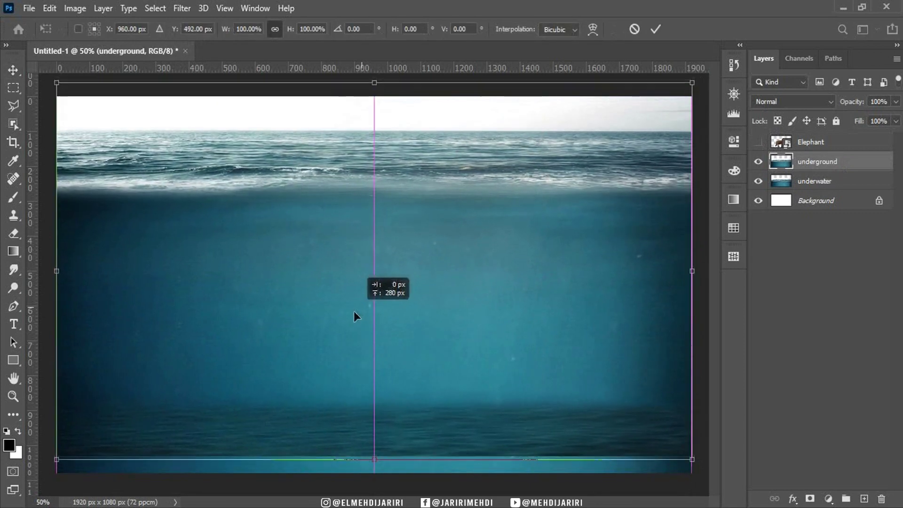
key(Return)
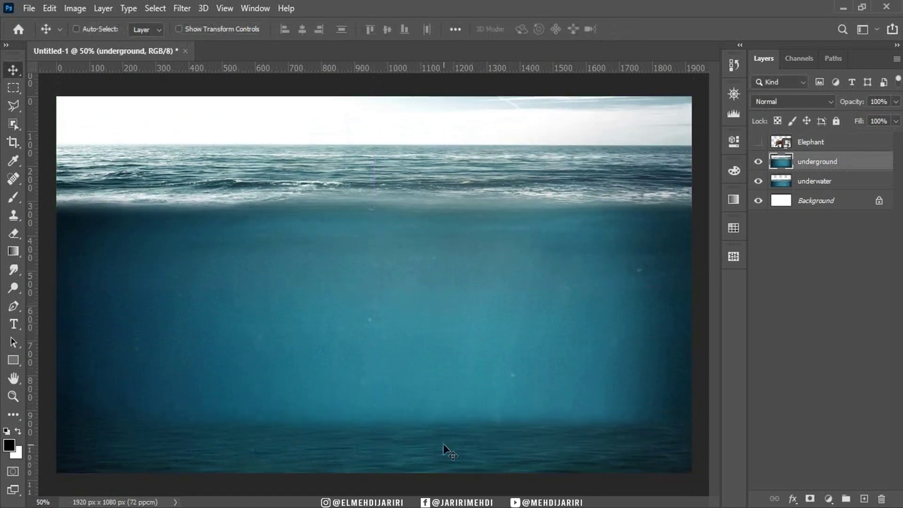
click(811, 499)
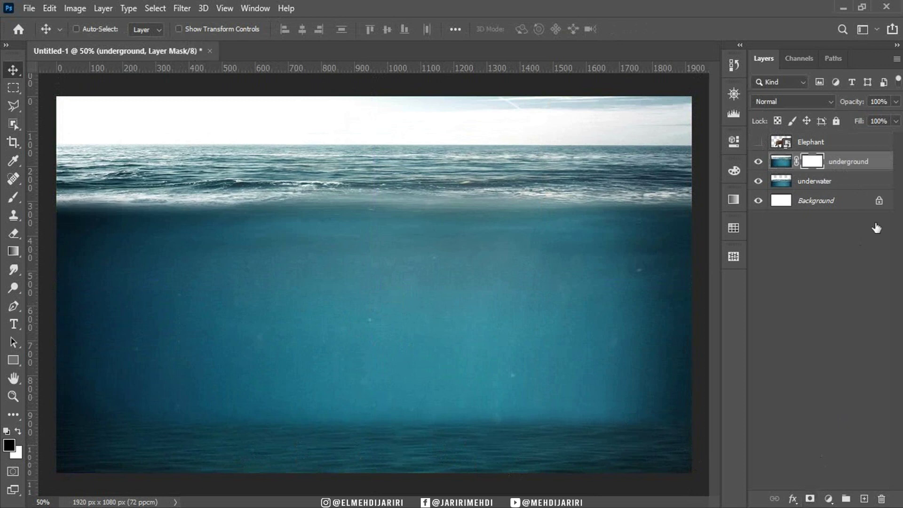
Step: Set the Gradient tool to the Basics black-to-white linear preset
click(18, 250)
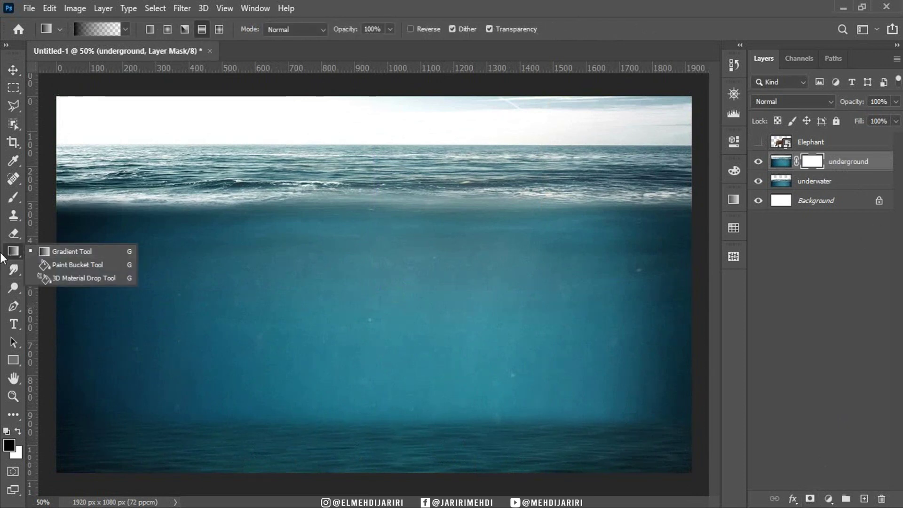
click(57, 252)
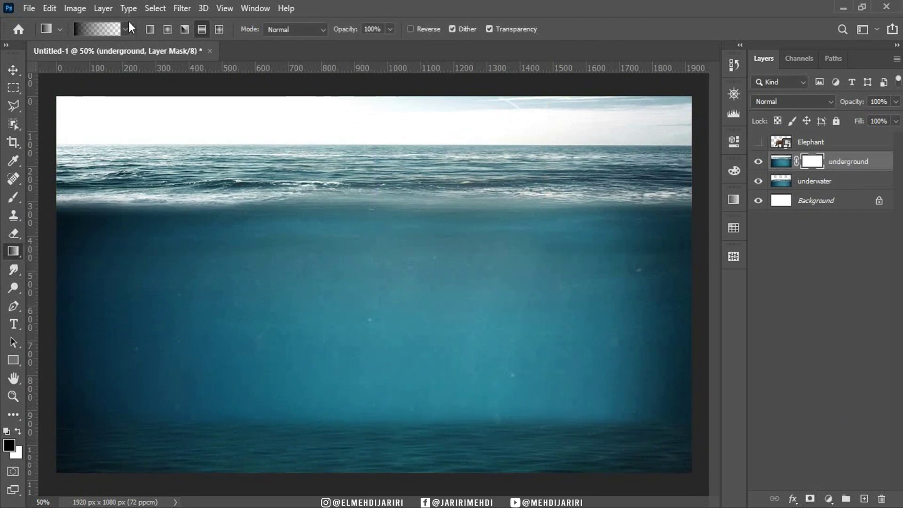
click(126, 30)
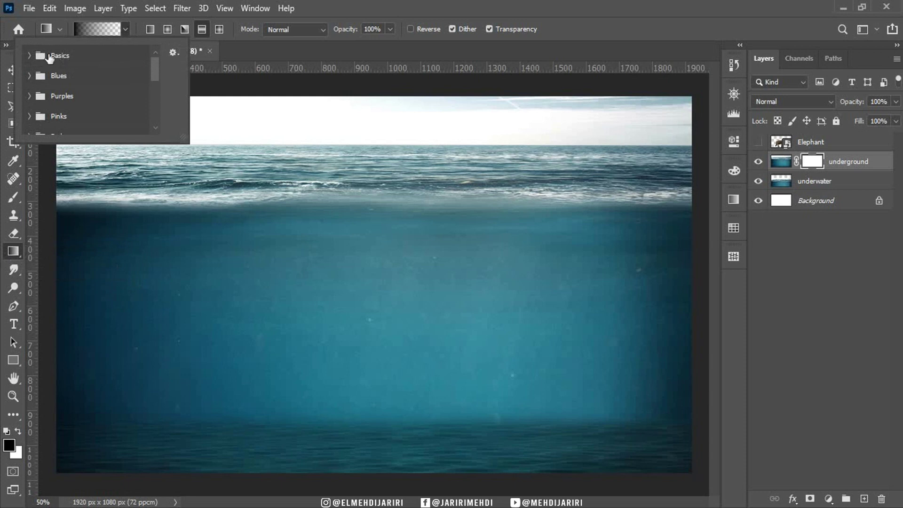
click(30, 55)
click(45, 77)
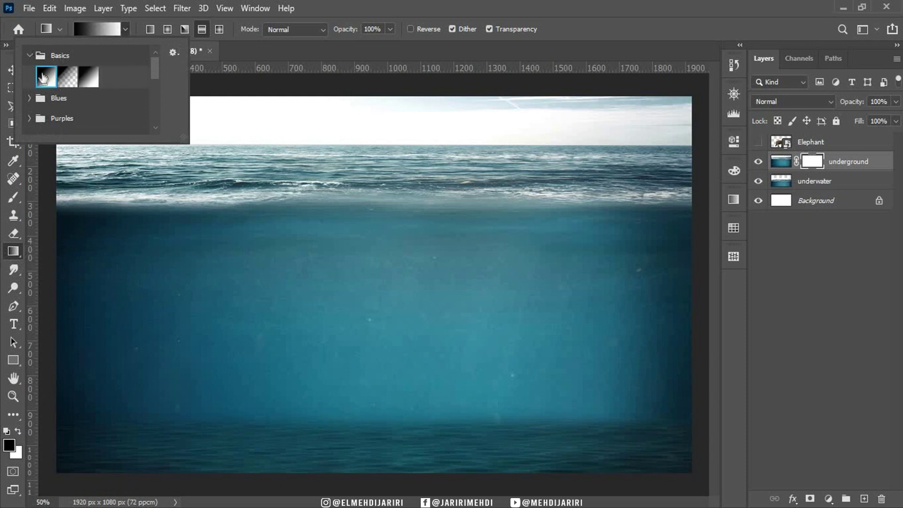
click(150, 29)
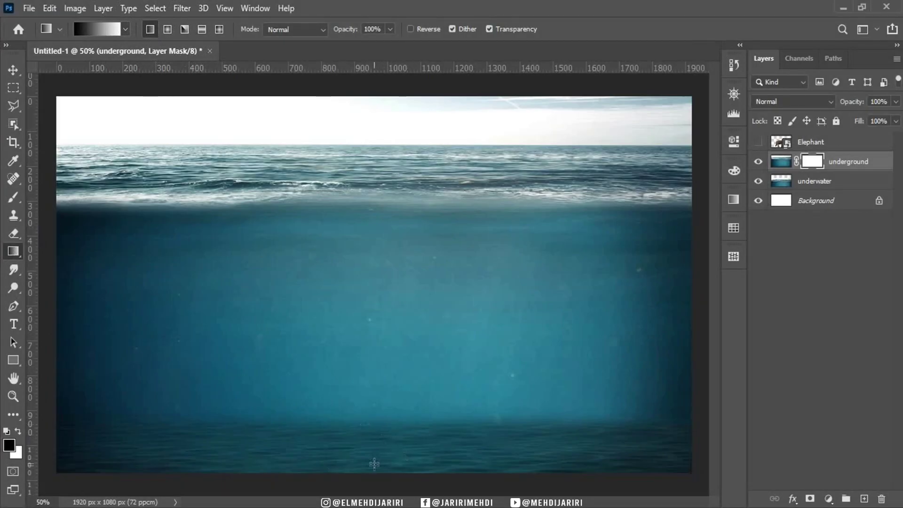
Step: Draw an upward gradient on the underground mask so the layer fades out toward the top
key(x)
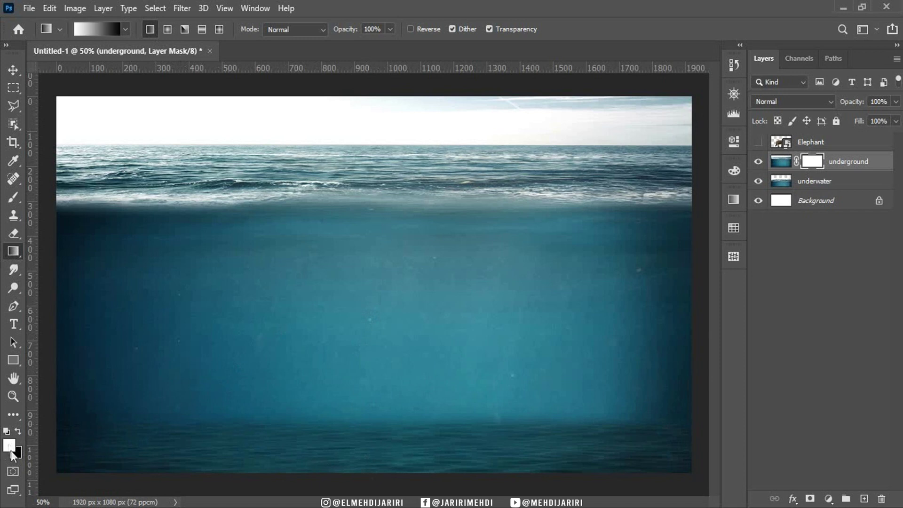
drag(357, 473, 358, 303)
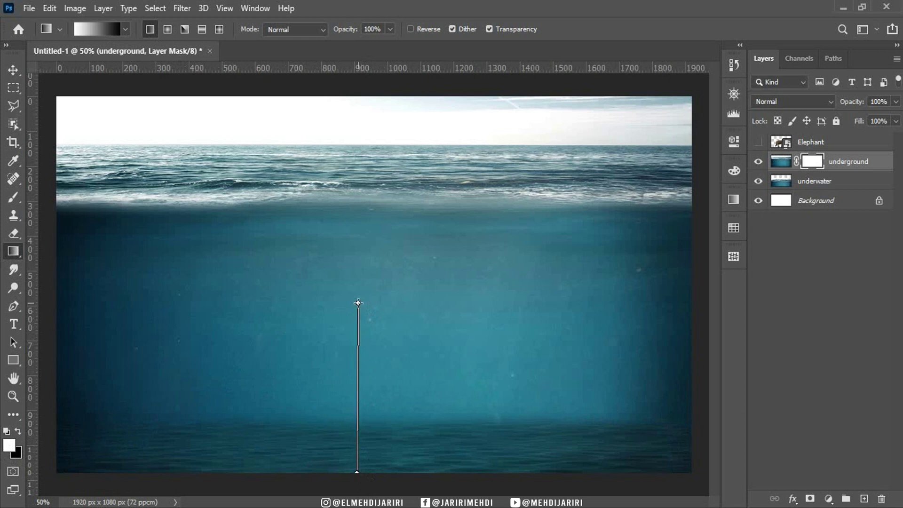
drag(359, 302, 358, 302)
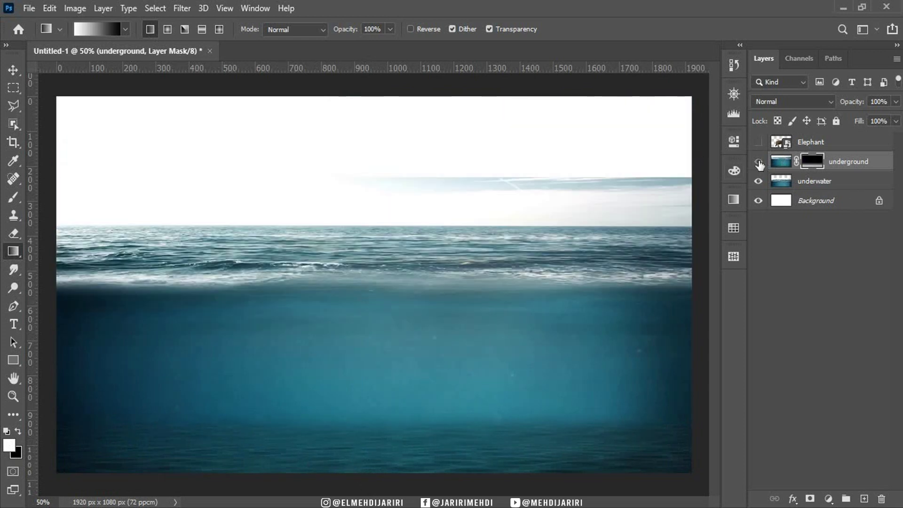
click(759, 162)
click(759, 162)
click(808, 186)
key(x)
click(758, 181)
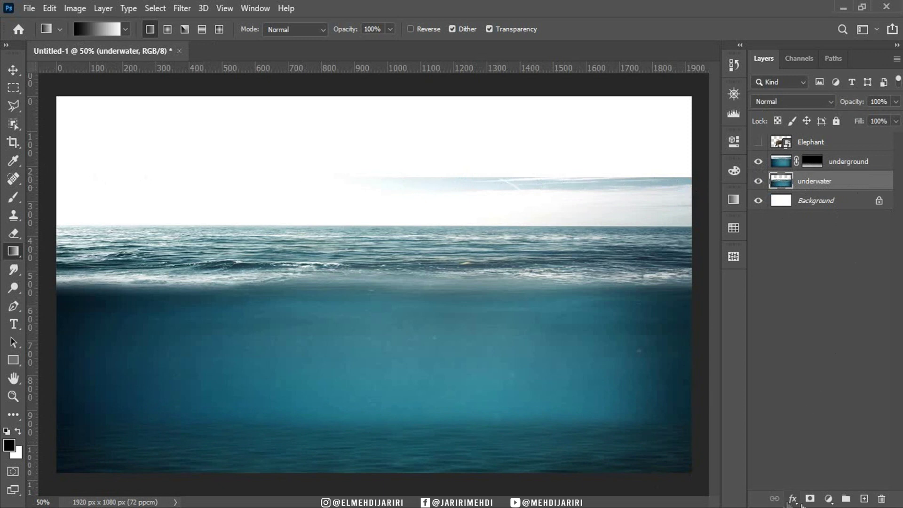
Step: Mask the underwater layer with upward gradients that fade the sky above the horizon to white
click(810, 500)
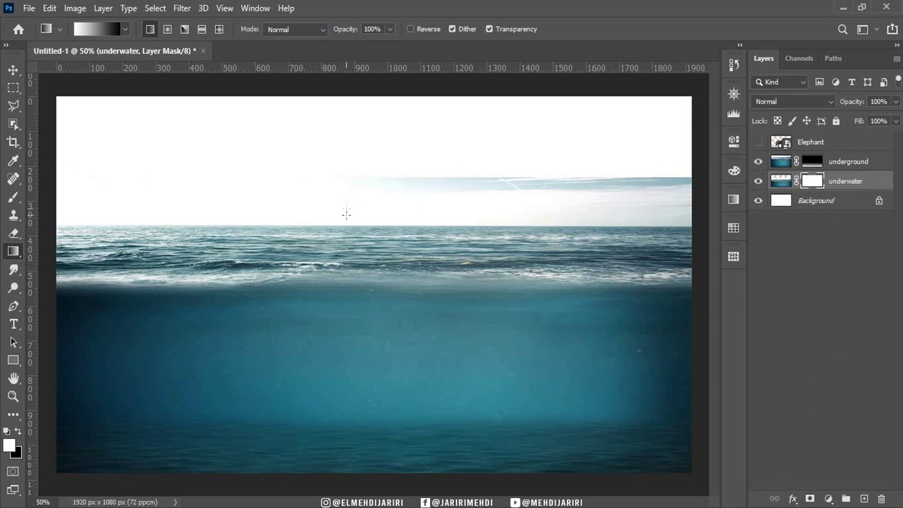
drag(347, 240, 347, 157)
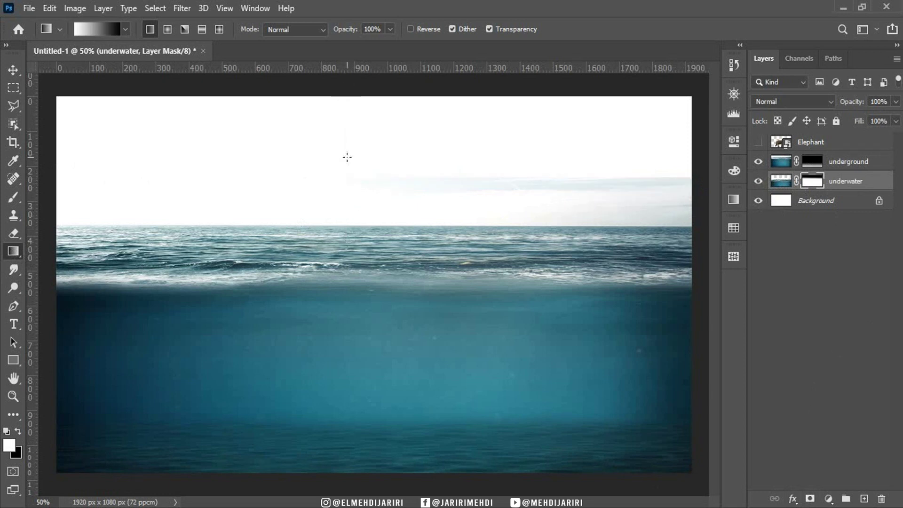
drag(345, 240, 347, 209)
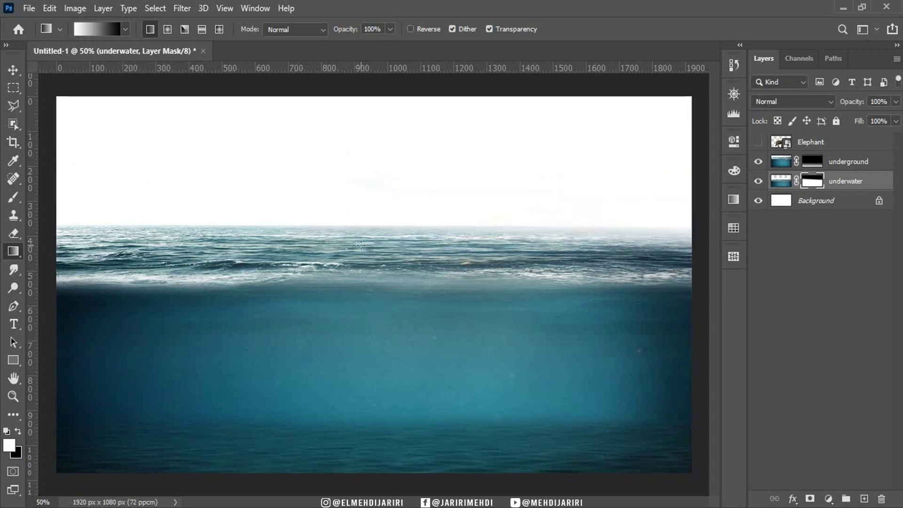
drag(369, 211, 366, 203)
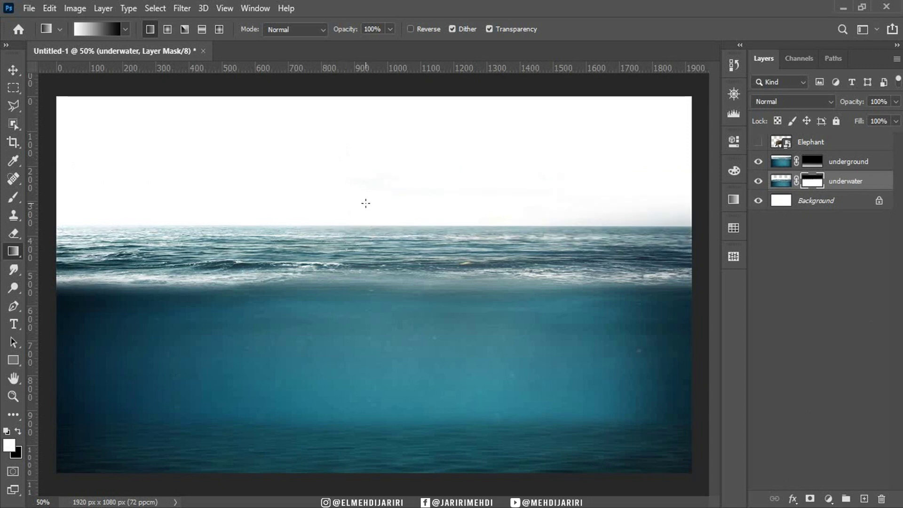
drag(640, 235, 640, 209)
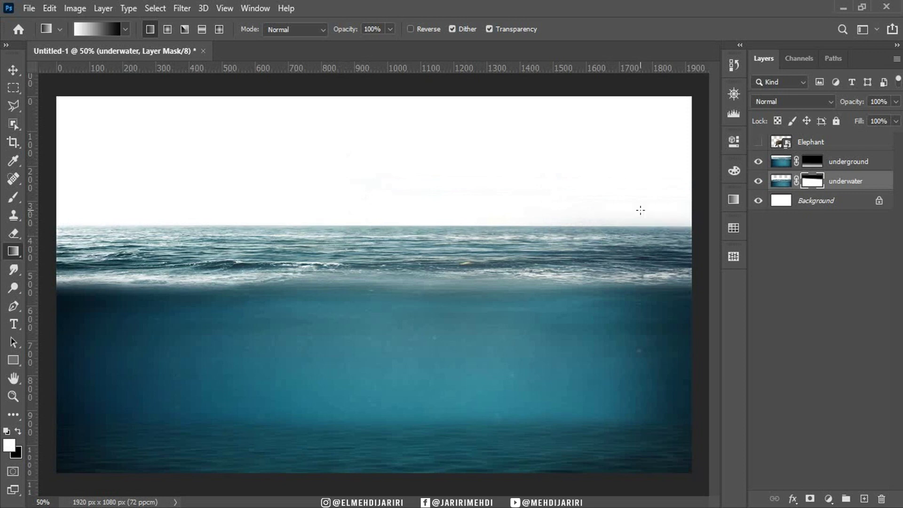
click(806, 144)
Step: Show the Elephant layer and rasterize it
click(758, 143)
right_click(857, 143)
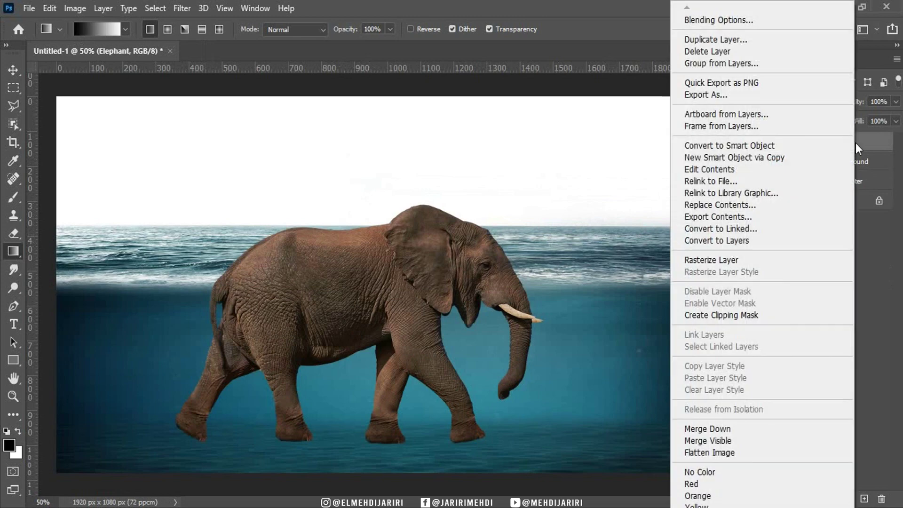
click(724, 261)
Step: Move the elephant left and down into the sea, checking at 50% opacity, then restore 100%
key(v)
drag(415, 271, 416, 276)
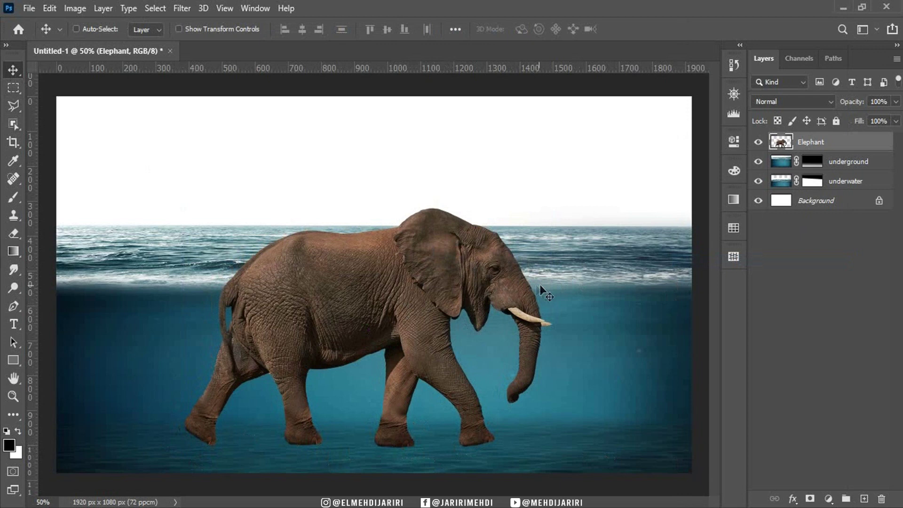
drag(348, 294, 323, 294)
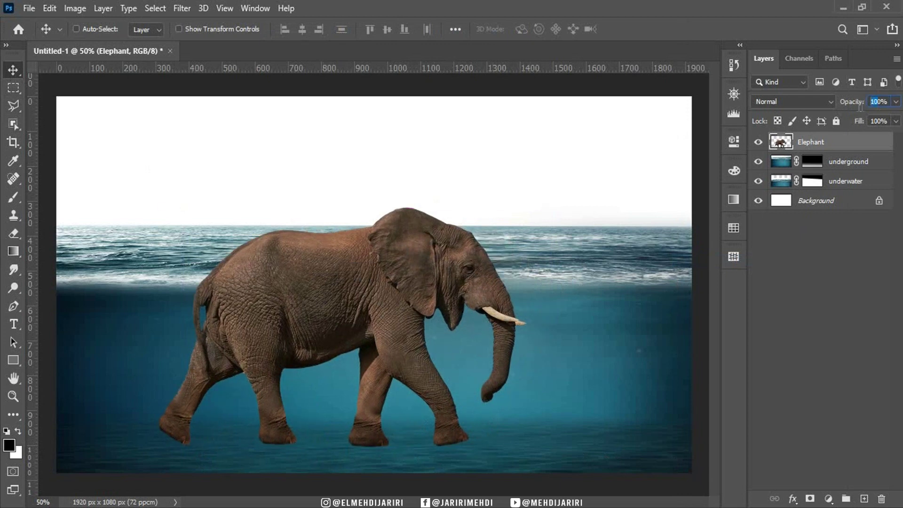
text(50)
key(Return)
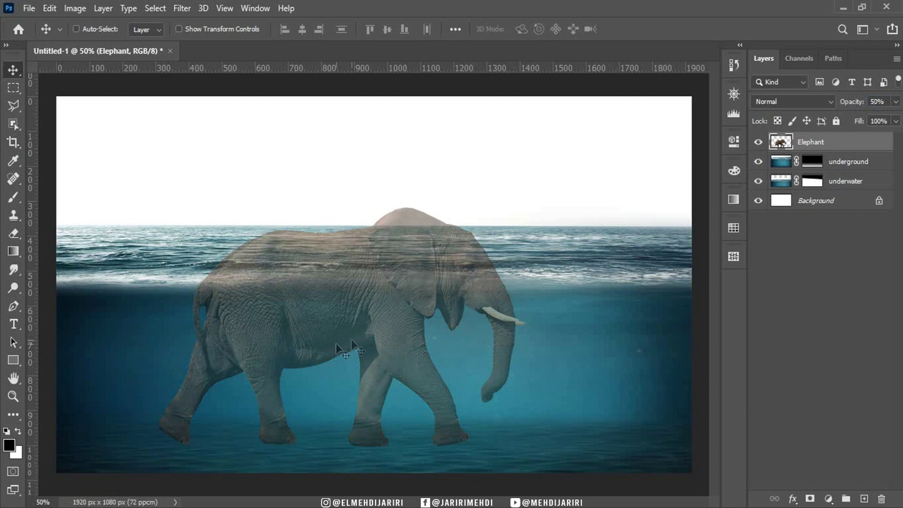
drag(336, 343, 339, 340)
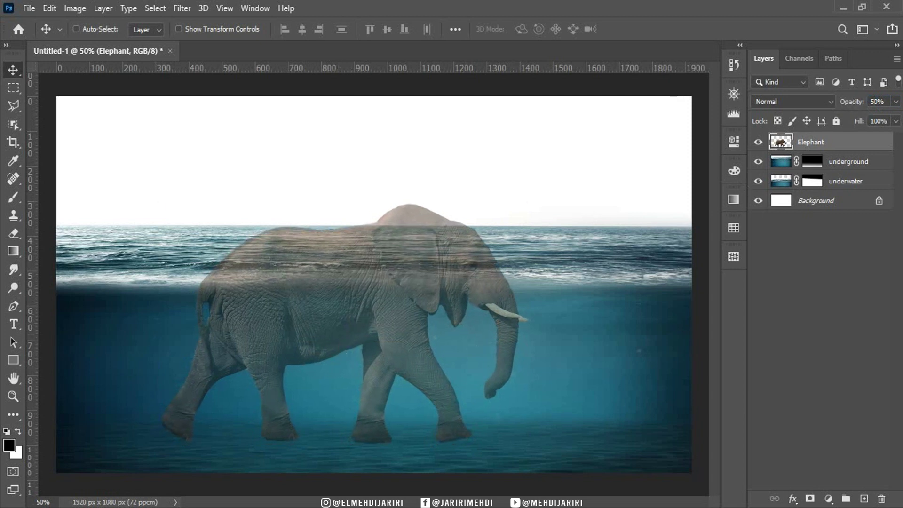
text(100)
key(Return)
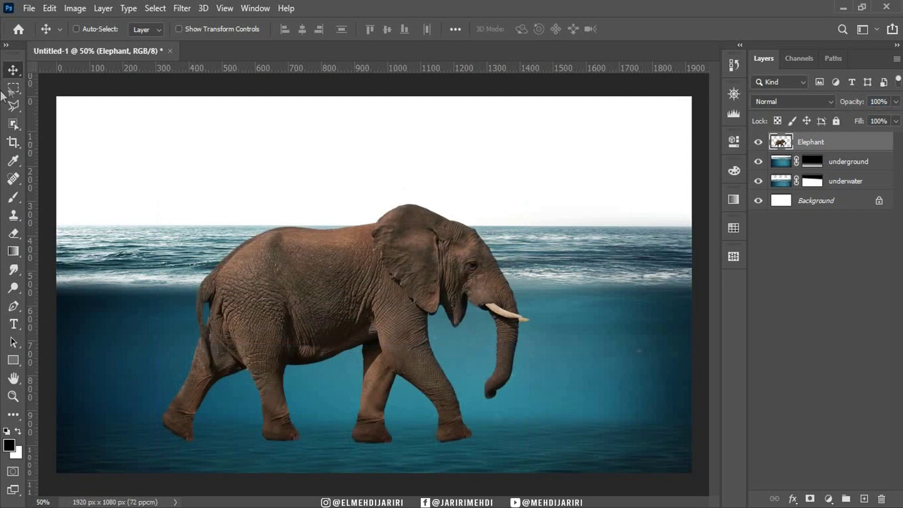
click(14, 85)
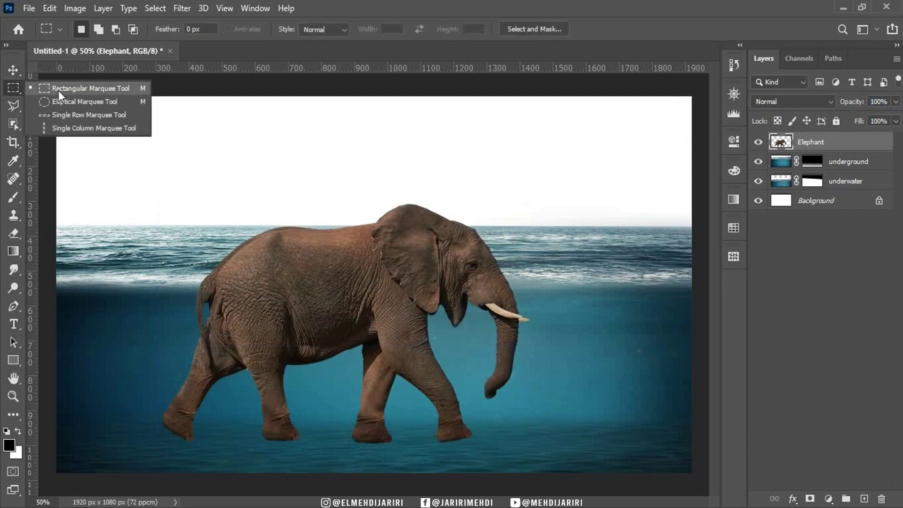
Step: Cut the elephant's part below the waterline onto a new 'Elepphant underwater' layer
click(75, 92)
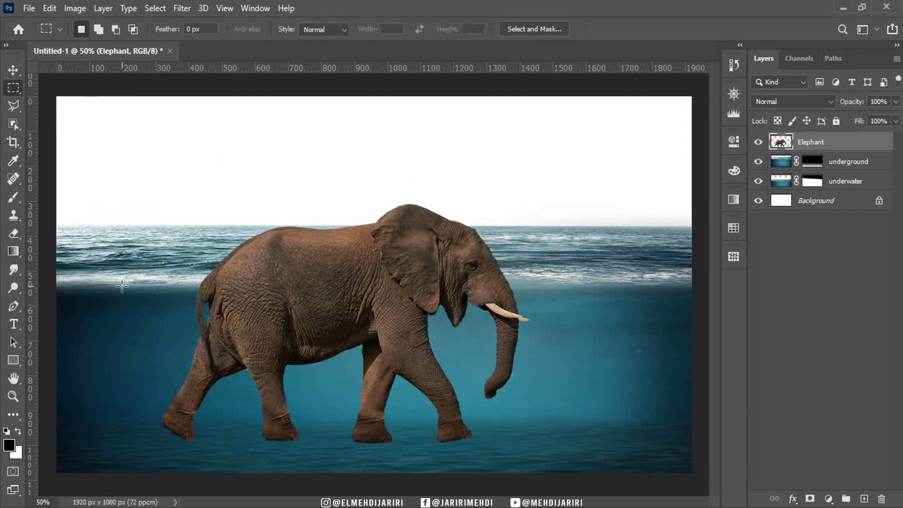
mouse_move(125, 278)
mouse_down()
mouse_move(601, 409)
mouse_move(607, 456)
mouse_up()
click(607, 456)
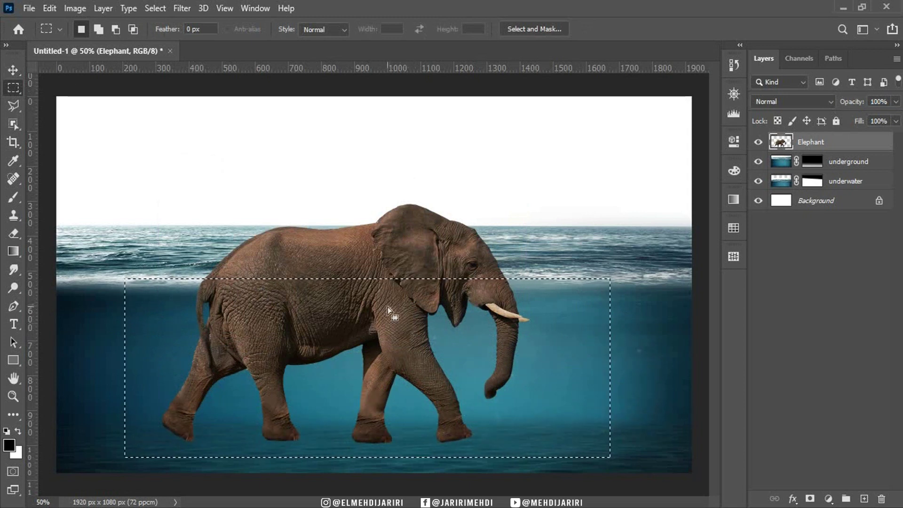
right_click(409, 308)
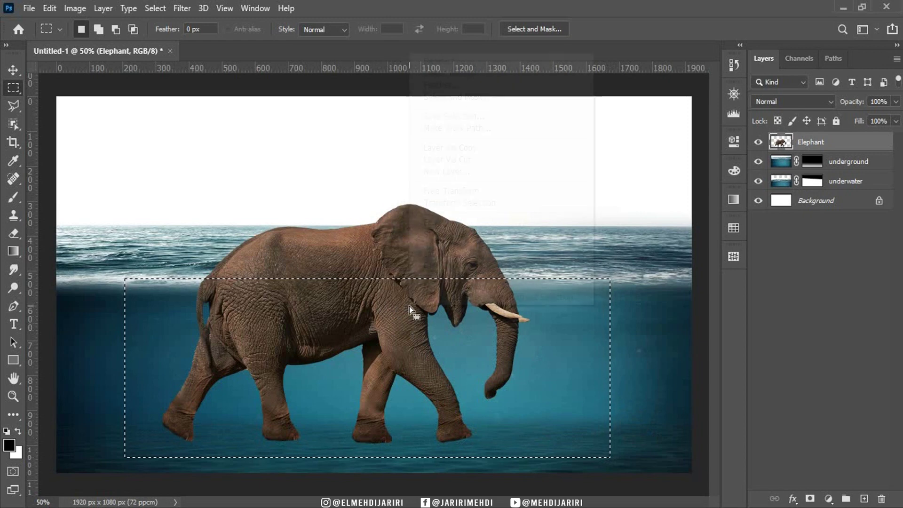
click(464, 159)
text(Elephant underwate)
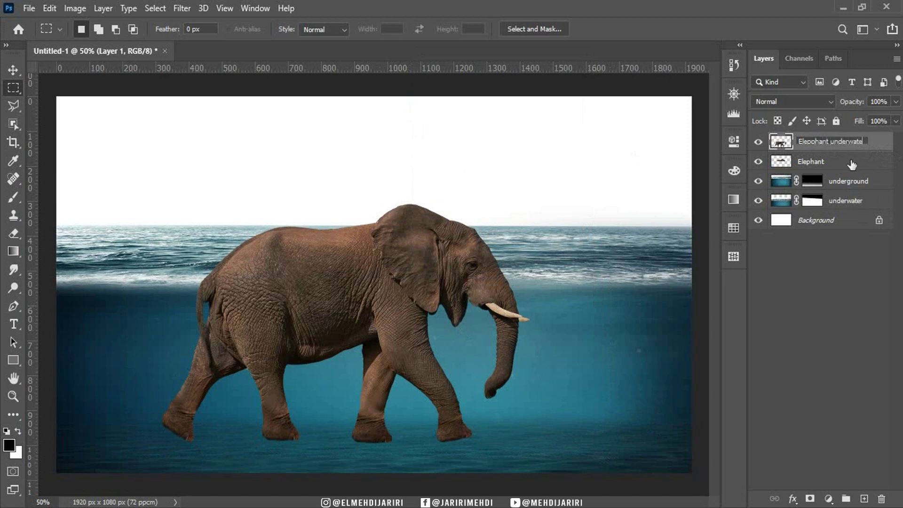
text(r)
key(Return)
Step: Move 'Elepphant underwater' lower in the stack, blend it in Soft Light, and mask Elephant
drag(829, 146, 822, 165)
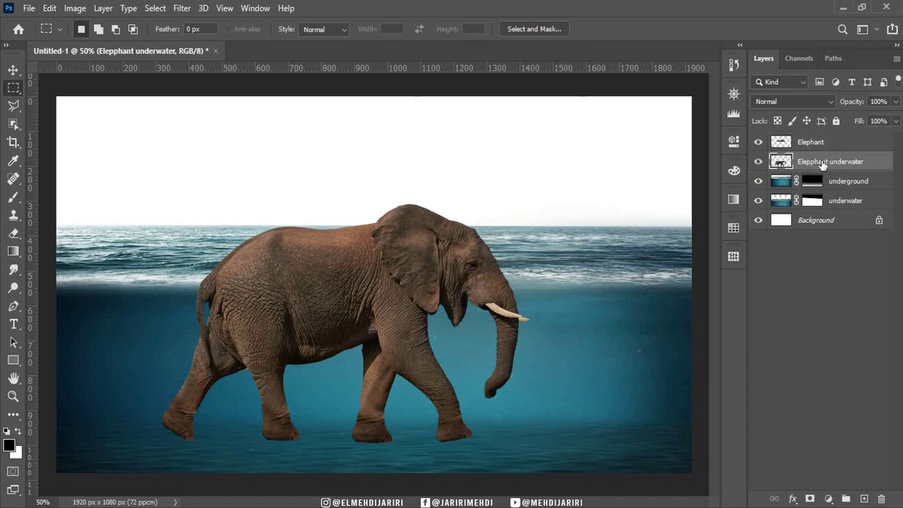
click(795, 99)
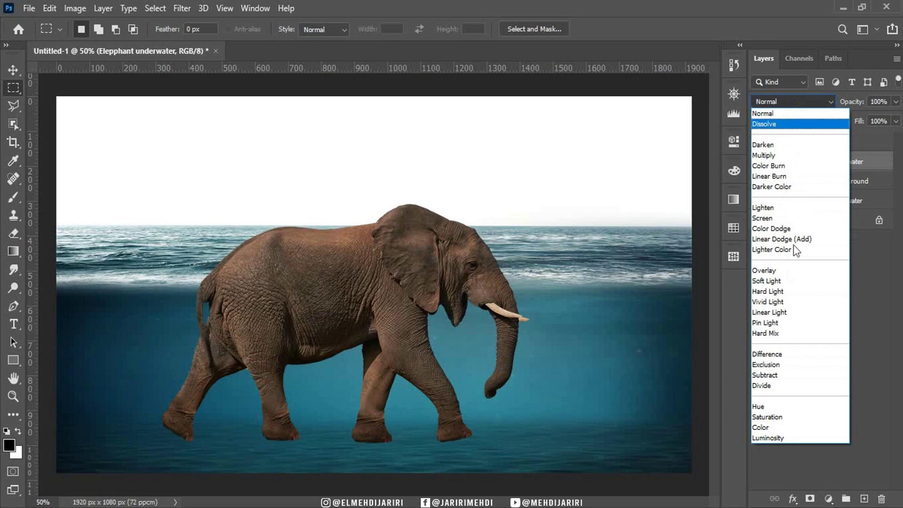
click(771, 281)
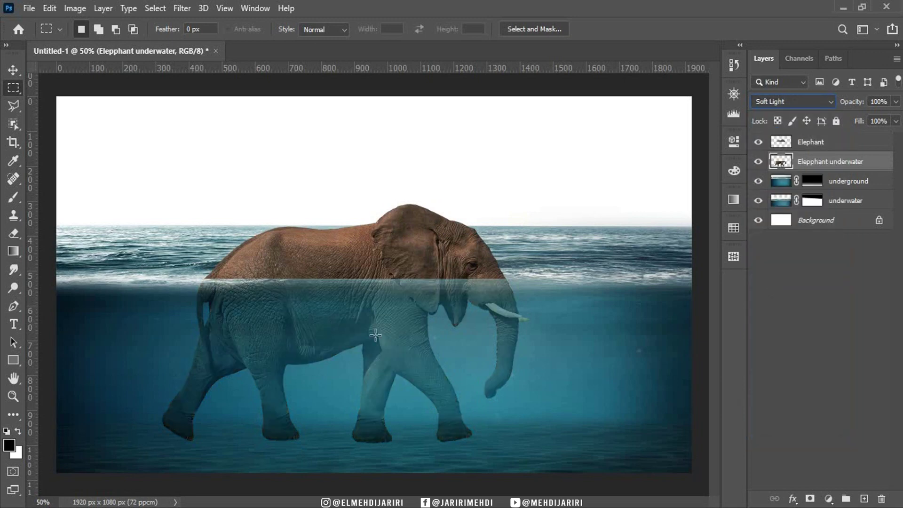
click(838, 141)
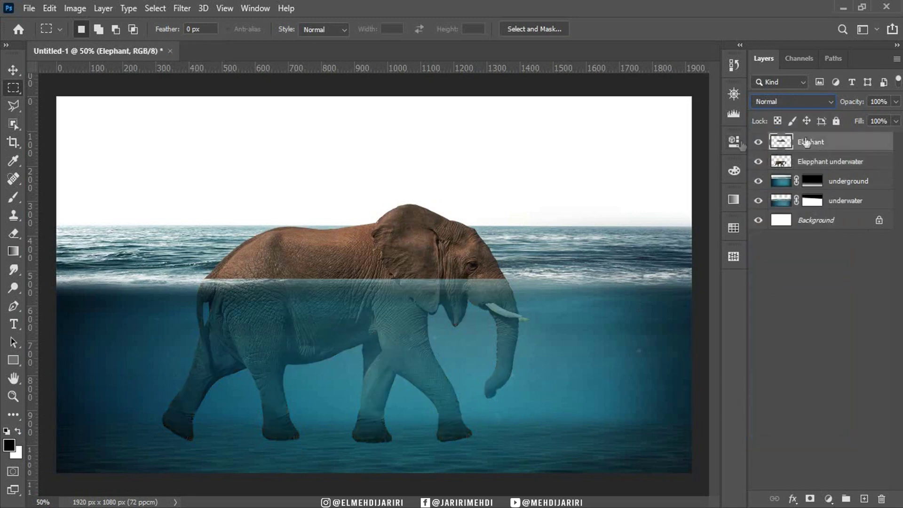
click(13, 70)
click(810, 499)
Step: Paint black on the Elephant mask along the waterline to blend its back into the sea
key(x)
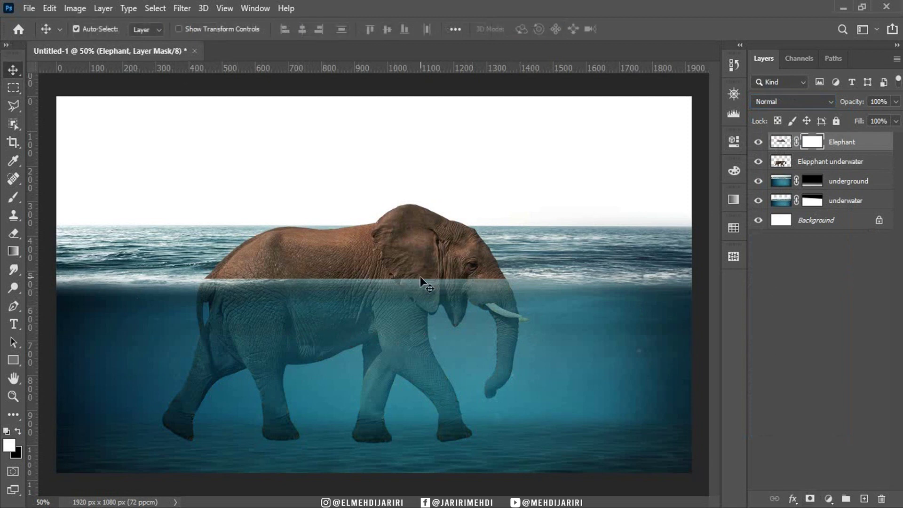
key(ctrl+plus)
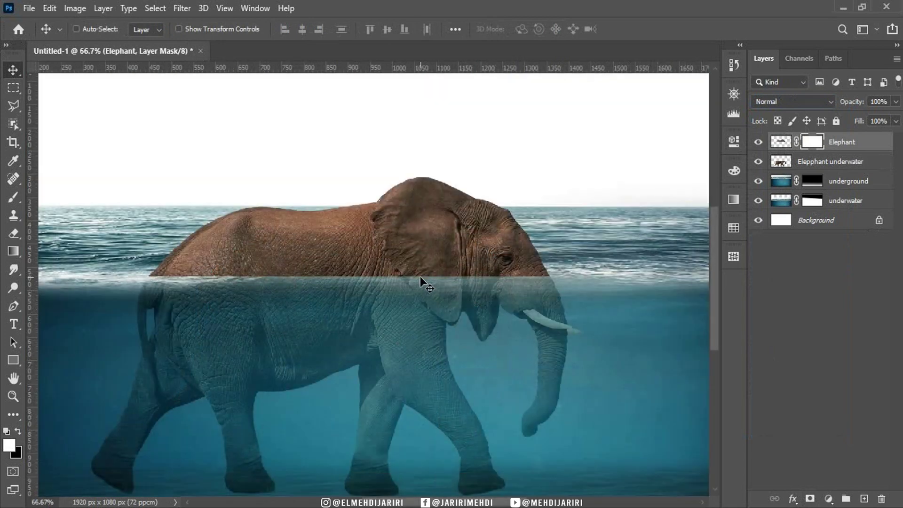
key(ctrl+plus)
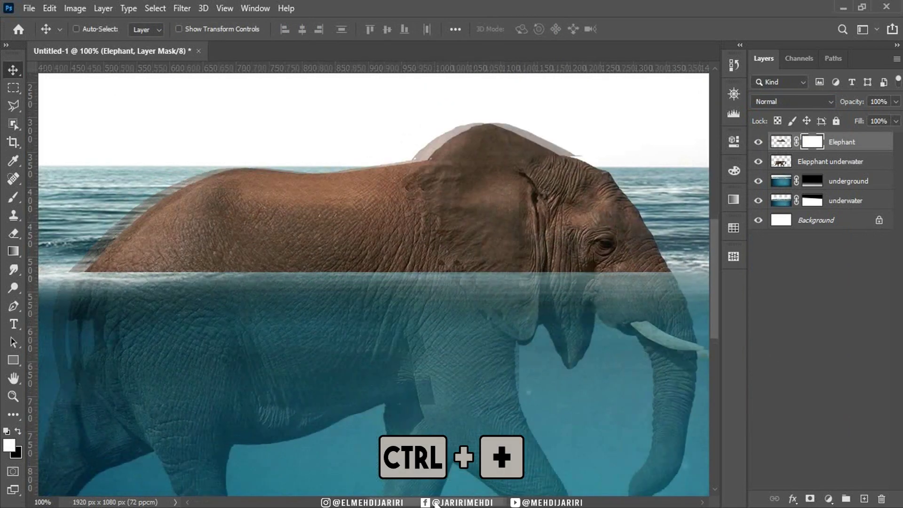
click(16, 201)
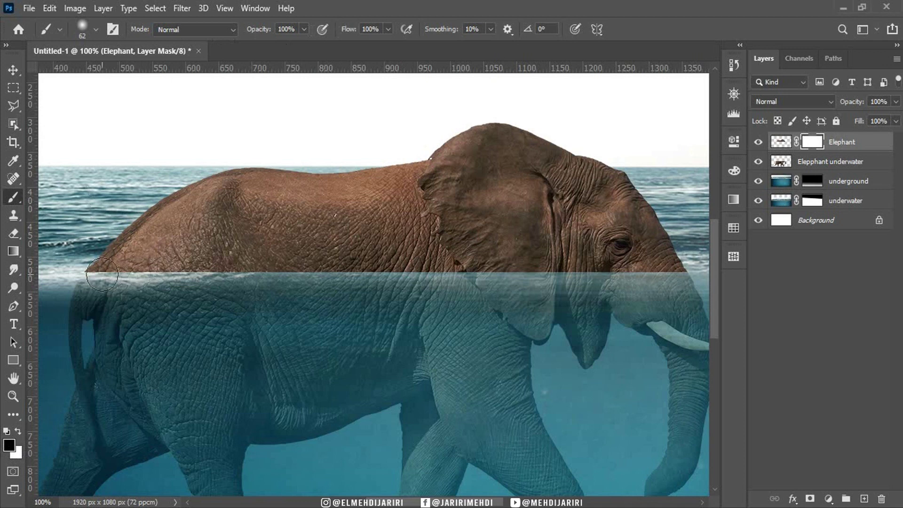
drag(106, 272, 658, 288)
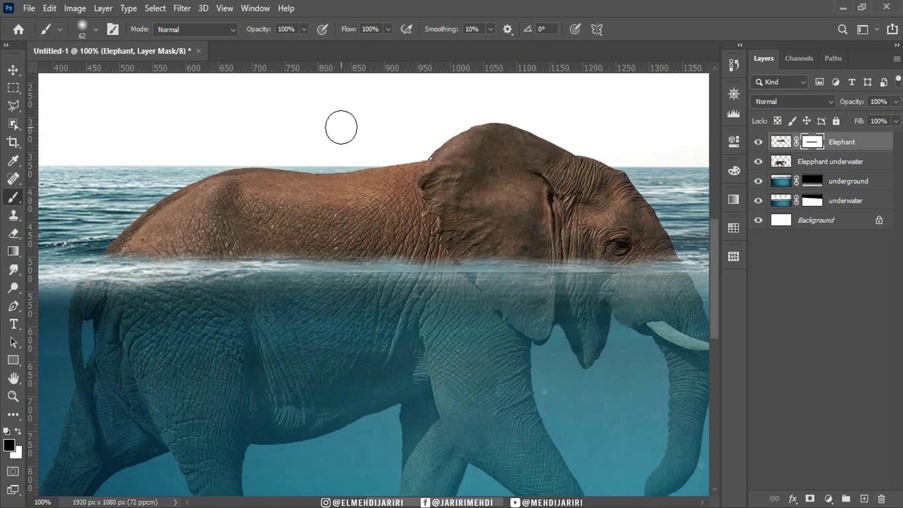
key(ctrl+0)
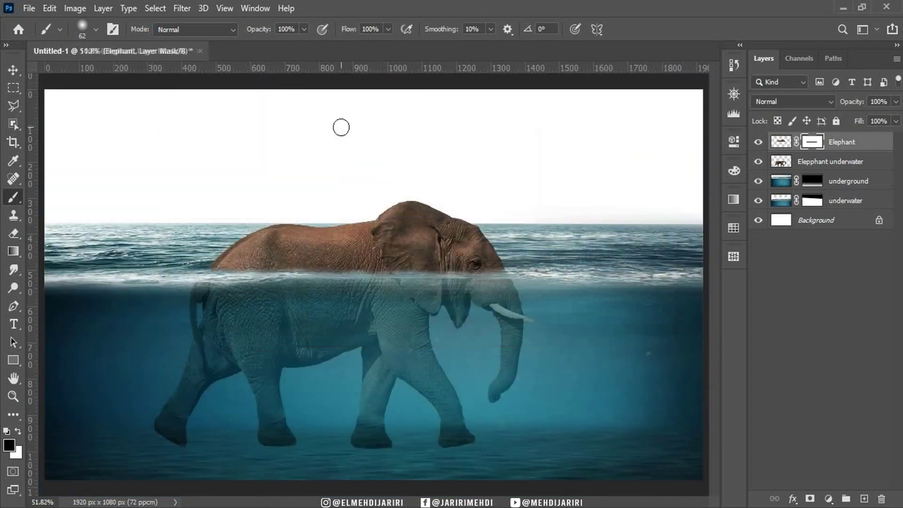
click(827, 166)
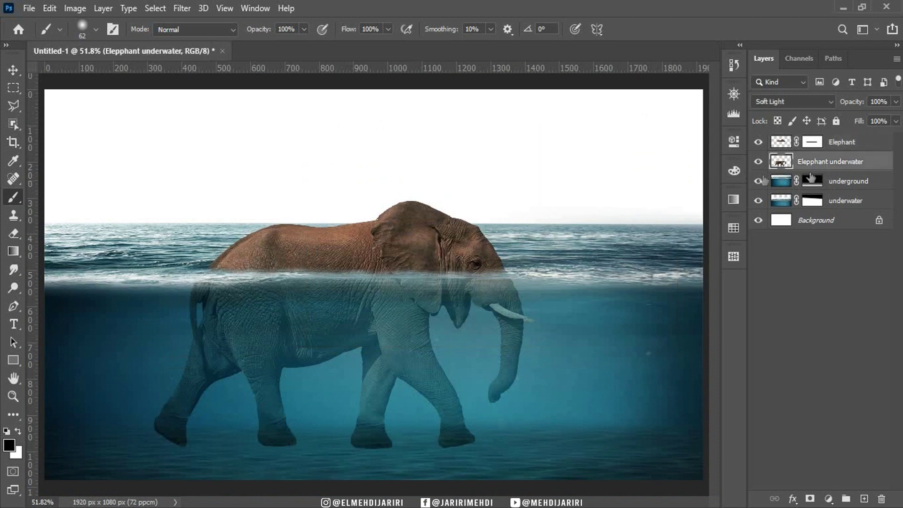
Step: Paint the Elephant mask along the waterline, then add and paint a waterline mask on Elepphant underwater
click(813, 141)
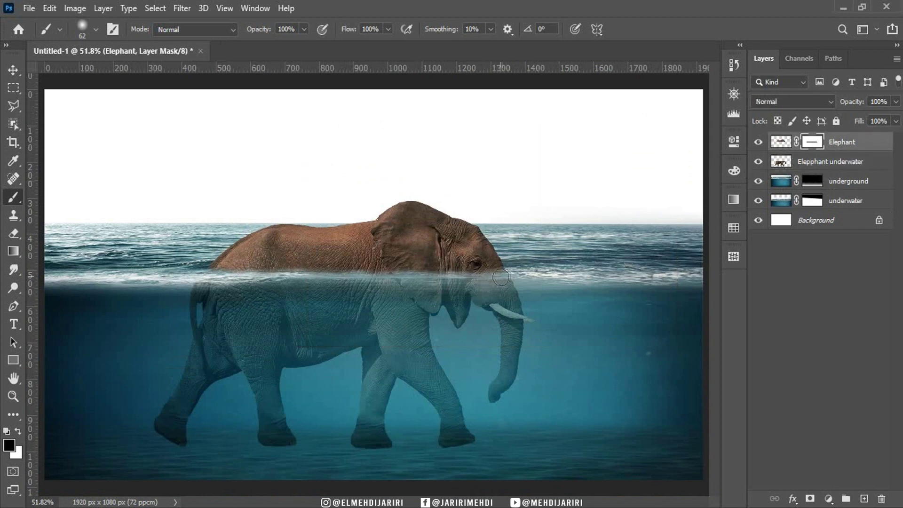
drag(477, 280, 214, 281)
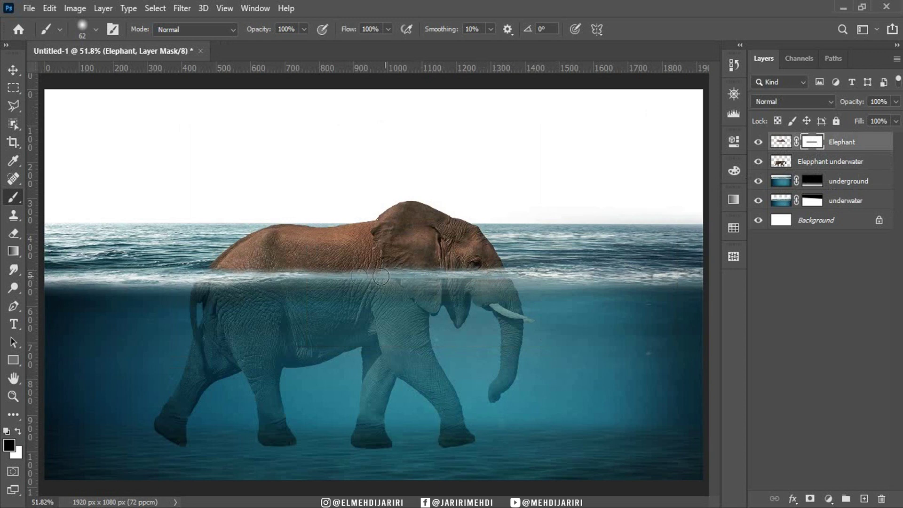
click(821, 164)
click(810, 498)
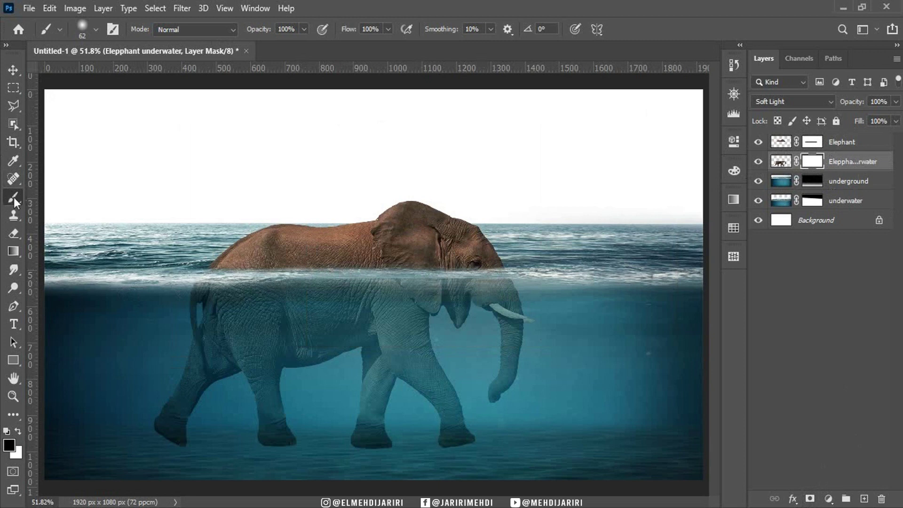
mouse_move(242, 282)
mouse_down()
mouse_move(517, 282)
mouse_move(162, 275)
mouse_up()
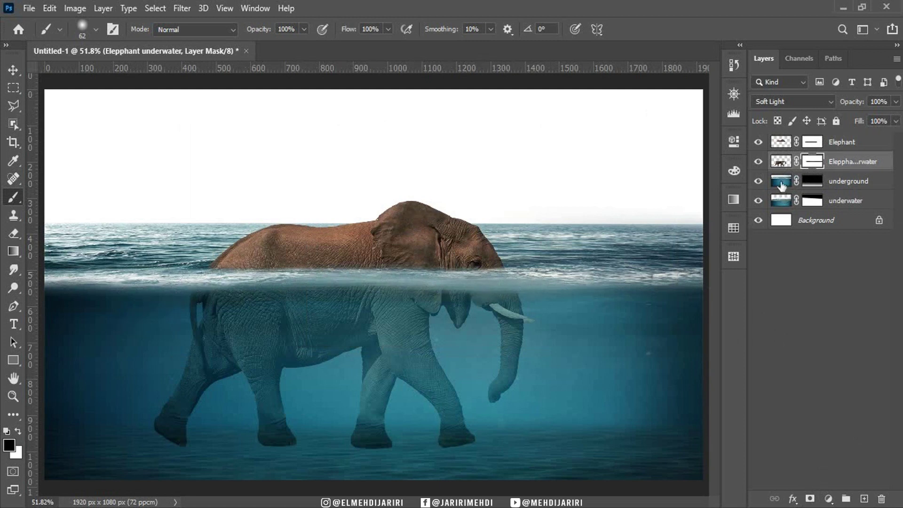
click(782, 186)
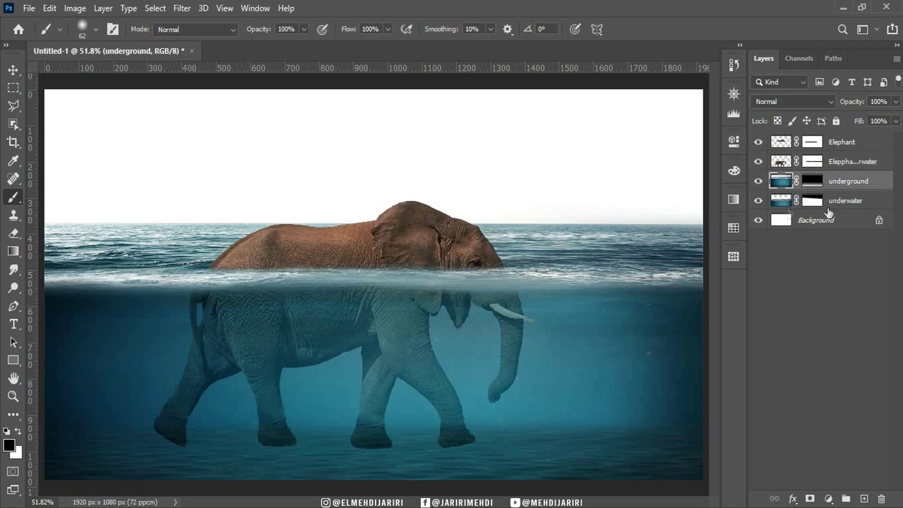
Step: Group the underground and underwater layers into a group named 'The Sea'
shift+click(783, 205)
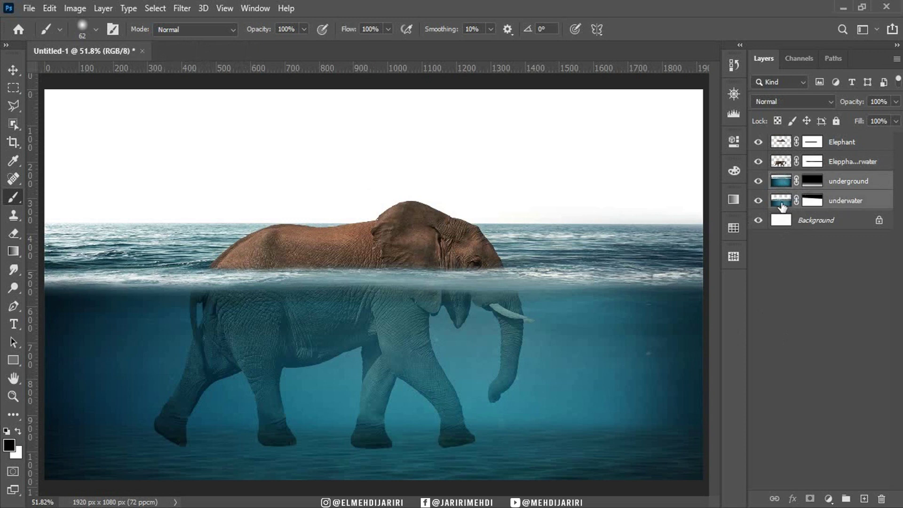
click(846, 499)
double_click(838, 180)
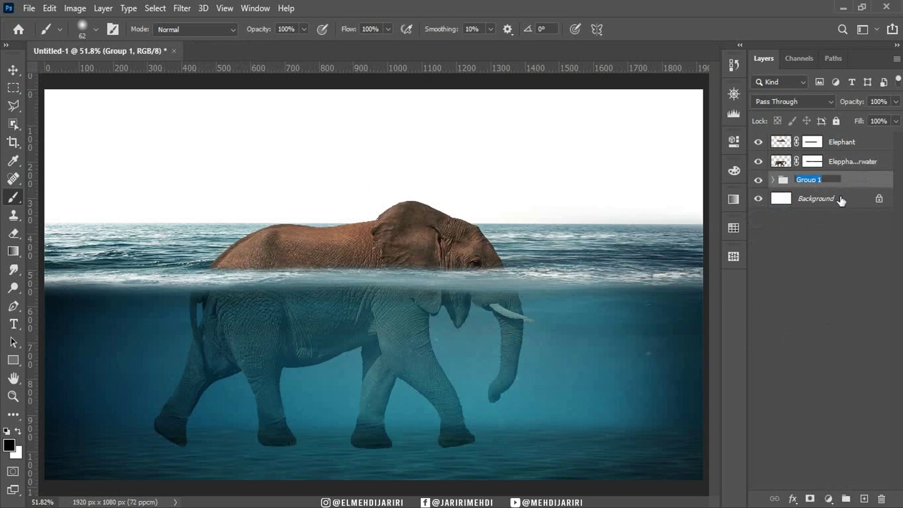
text(The Sea)
key(Return)
click(758, 180)
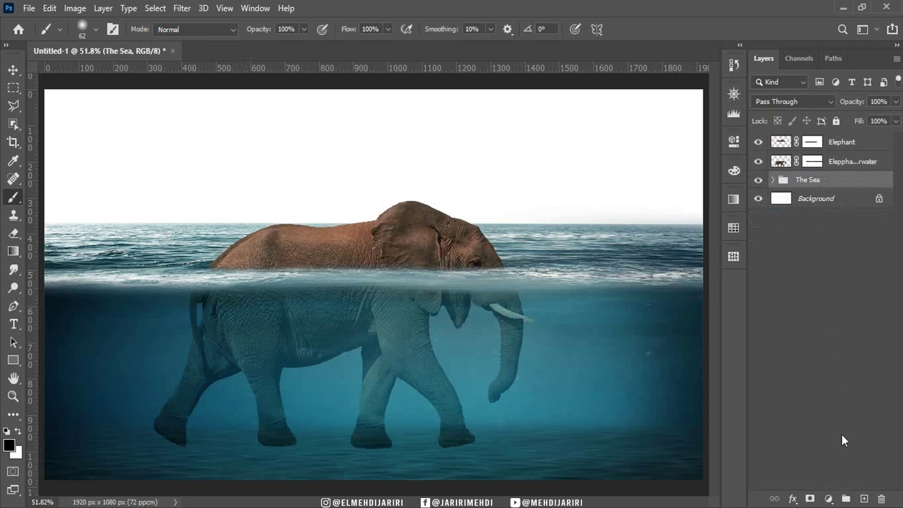
Step: Add a Color Balance adjustment with midtones Cyan -30 and Blue +30, clipped to The Sea
click(832, 501)
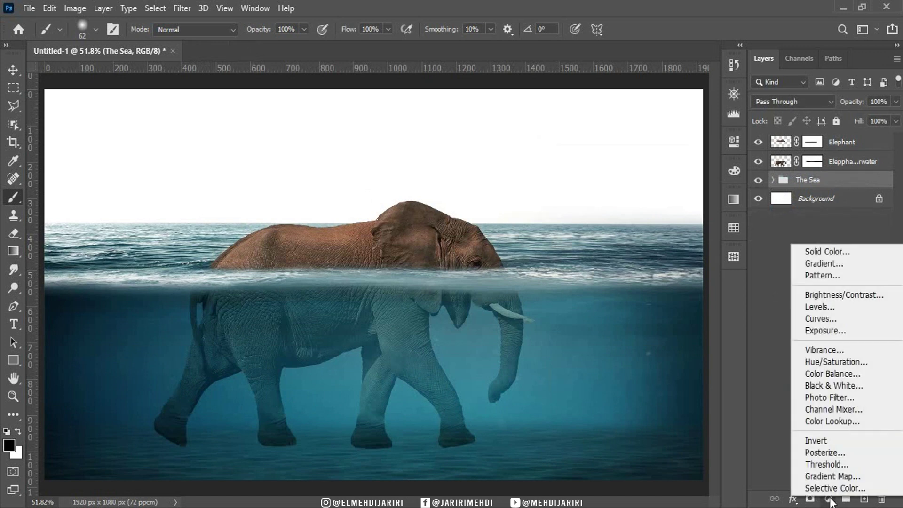
click(827, 374)
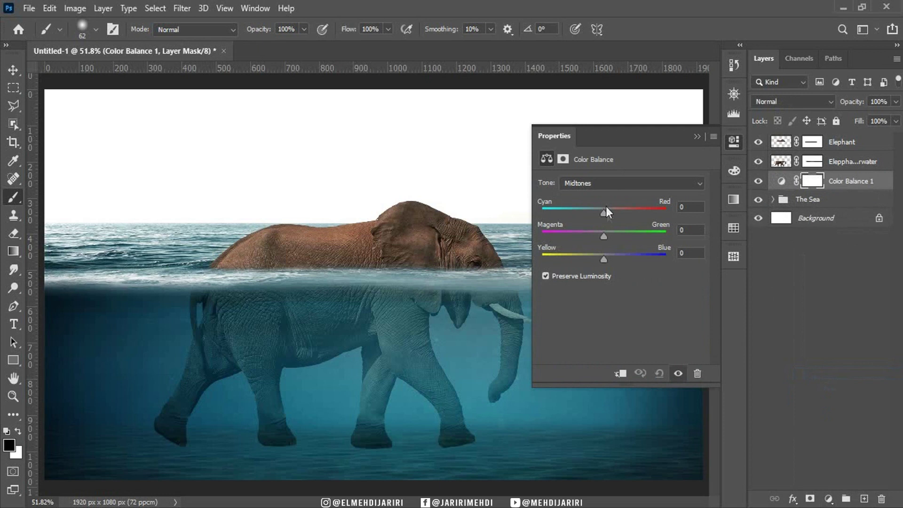
drag(605, 213, 585, 212)
drag(603, 258, 620, 260)
click(698, 136)
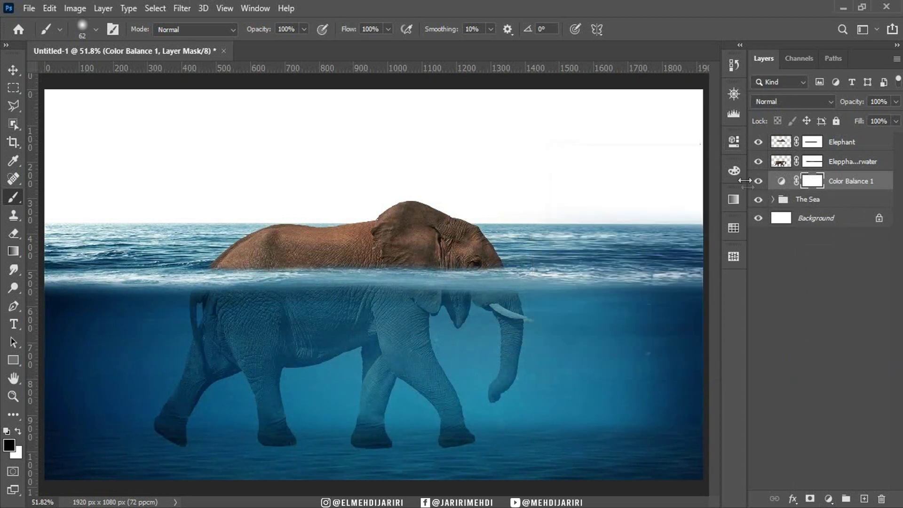
click(759, 181)
double_click(782, 181)
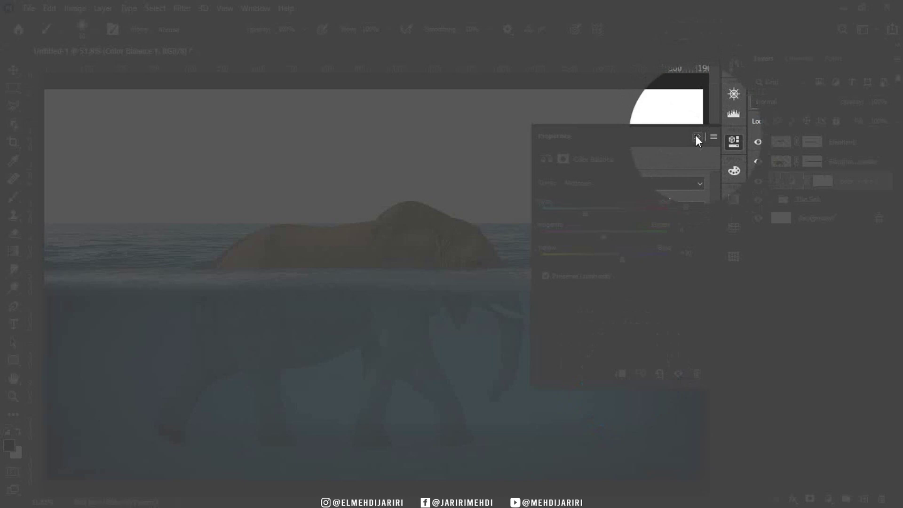
click(697, 137)
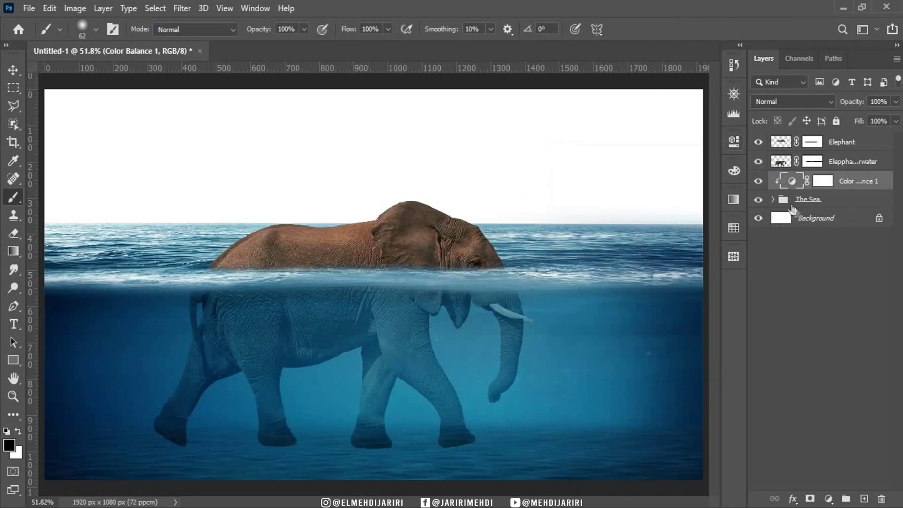
click(828, 500)
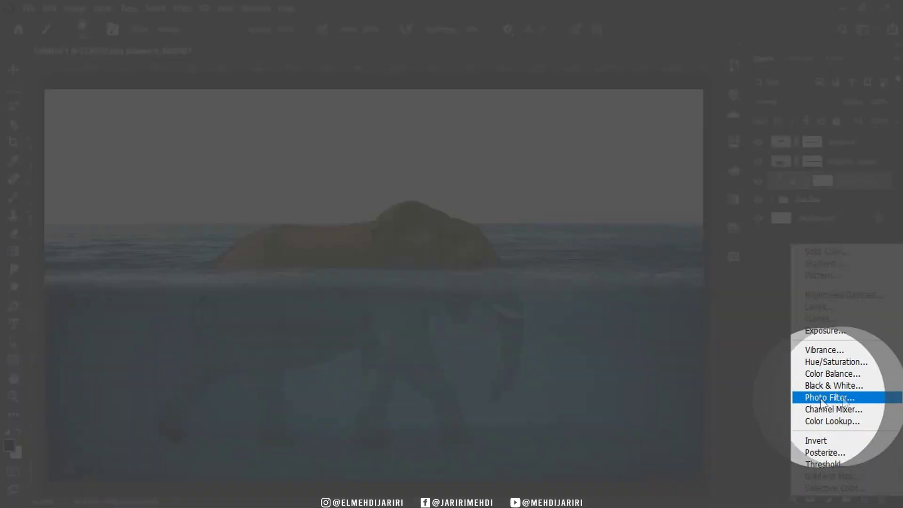
Step: Add a clipped Underwater Photo Filter at 30% density, toggling it to compare
click(828, 399)
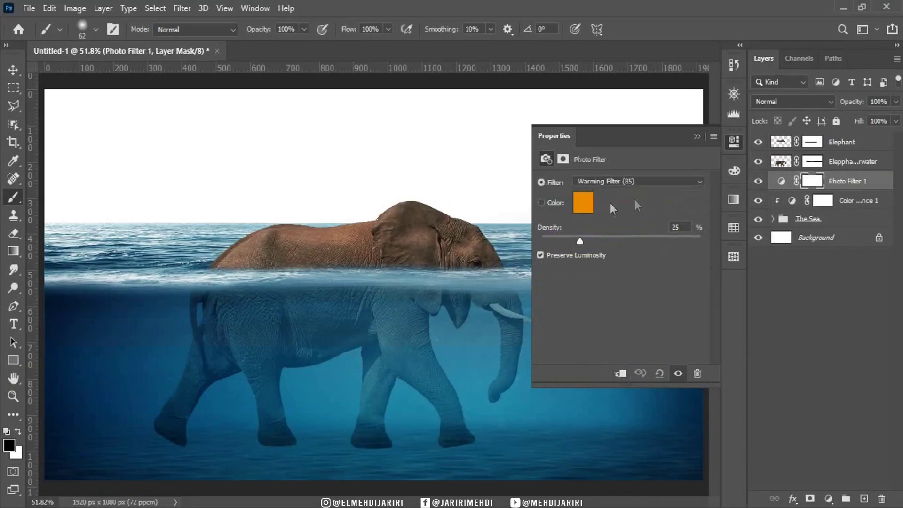
click(630, 185)
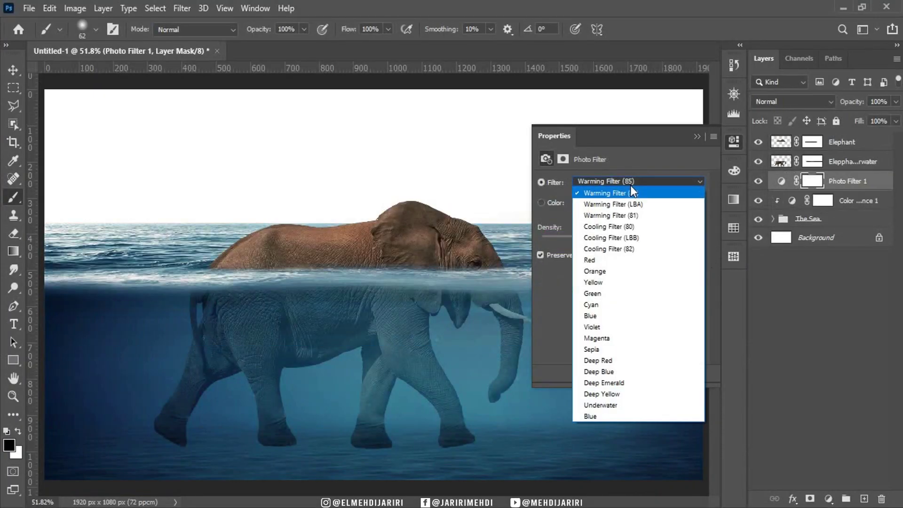
click(615, 406)
click(665, 228)
text(30)
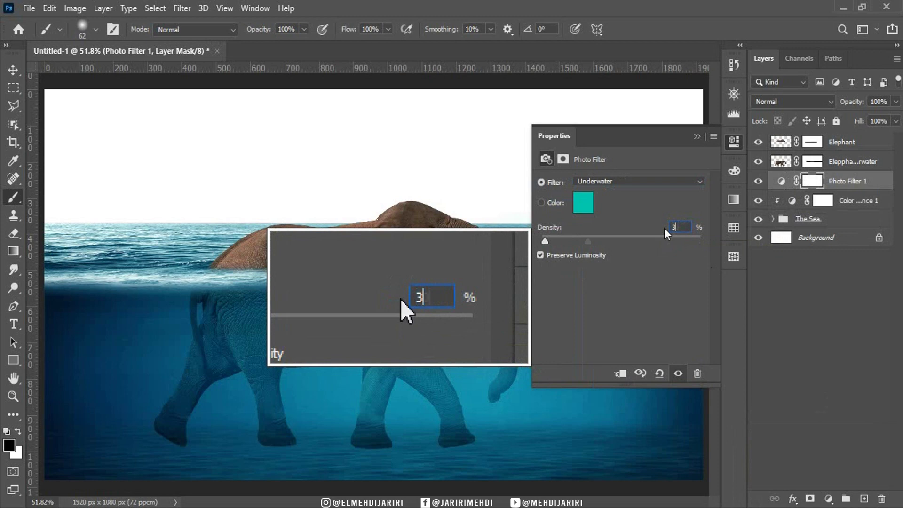
click(782, 182)
double_click(781, 182)
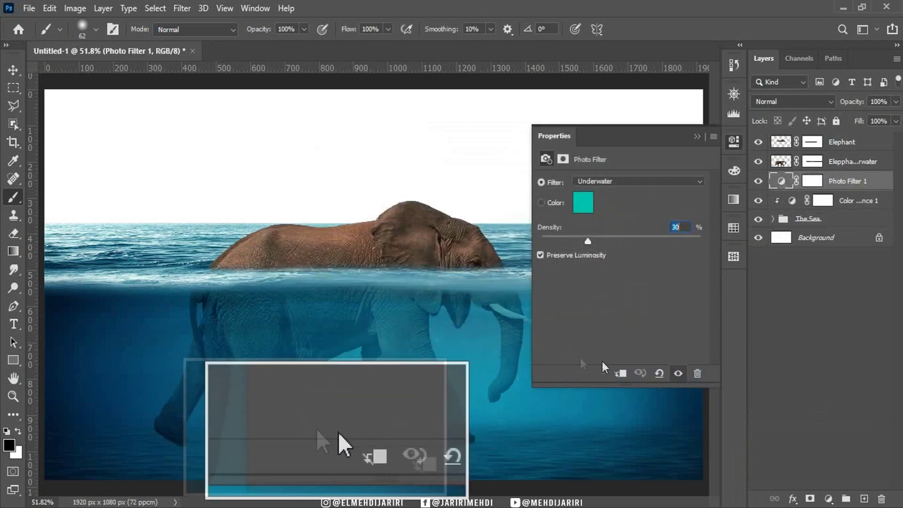
click(622, 374)
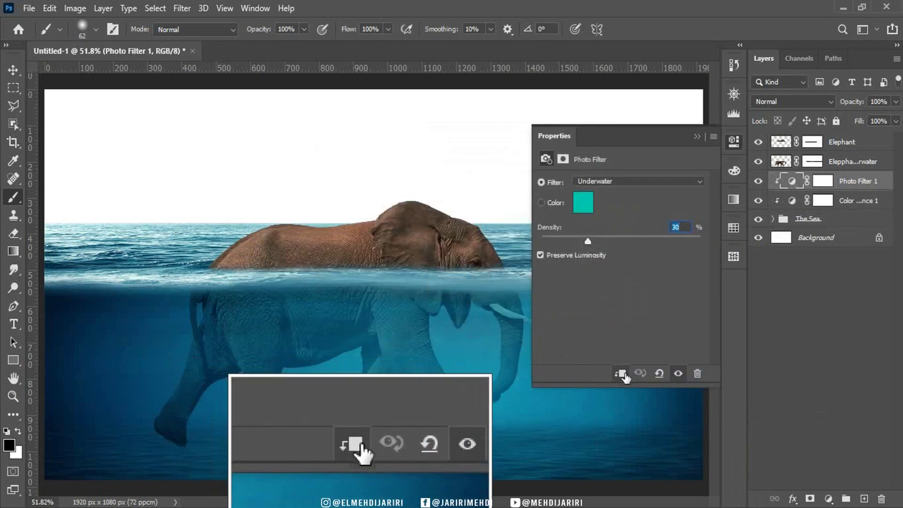
click(698, 137)
click(759, 182)
click(758, 182)
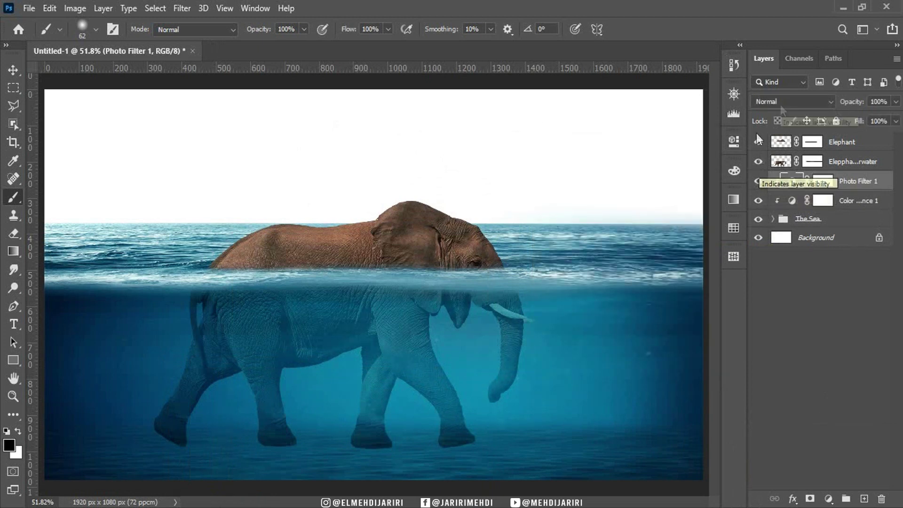
Step: Add a Brightness/Contrast adjustment at Brightness -59 clipped above the Photo Filter, then compare on/off
click(829, 499)
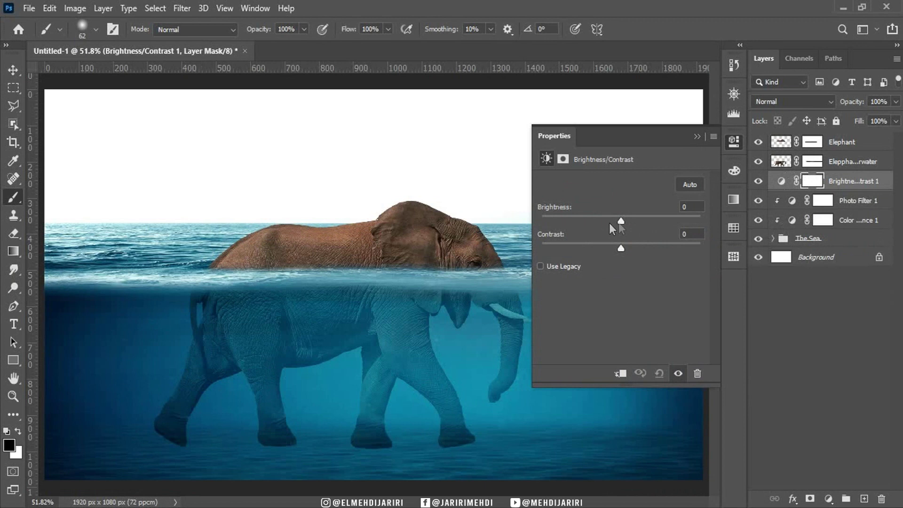
drag(607, 220, 585, 219)
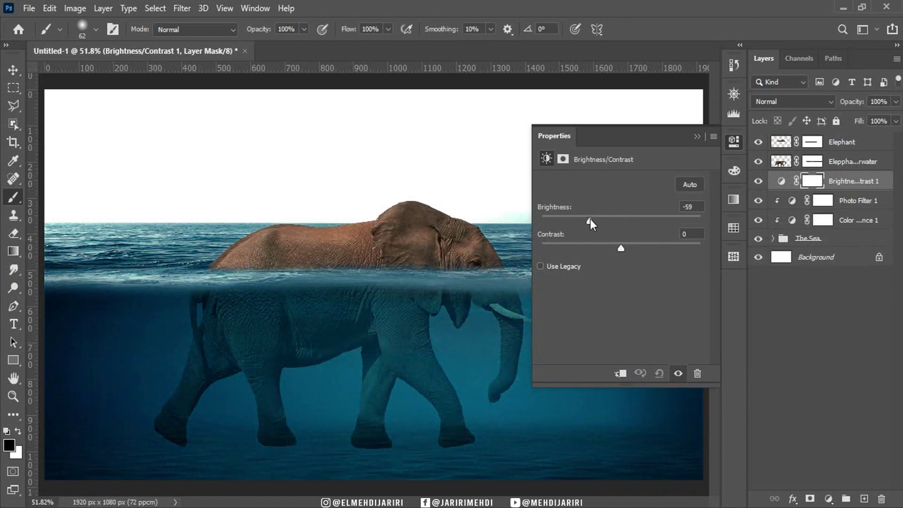
click(697, 137)
double_click(776, 182)
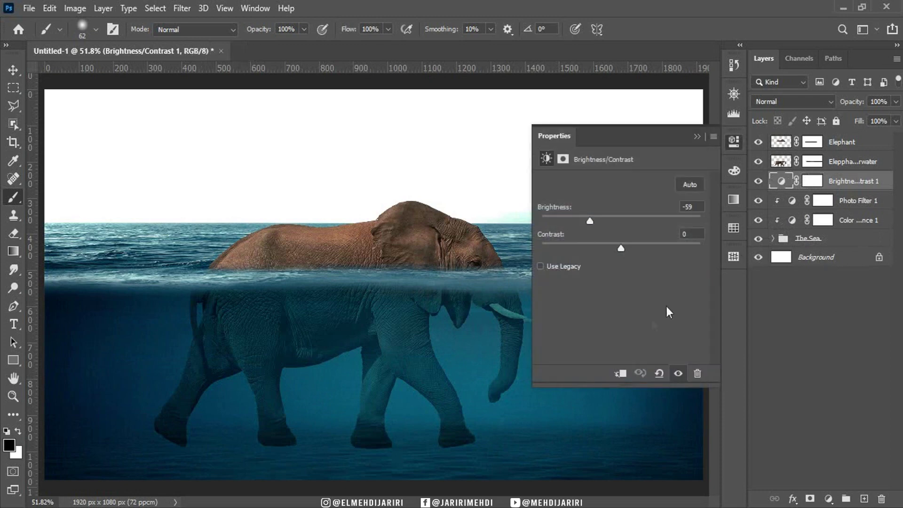
click(620, 375)
click(697, 137)
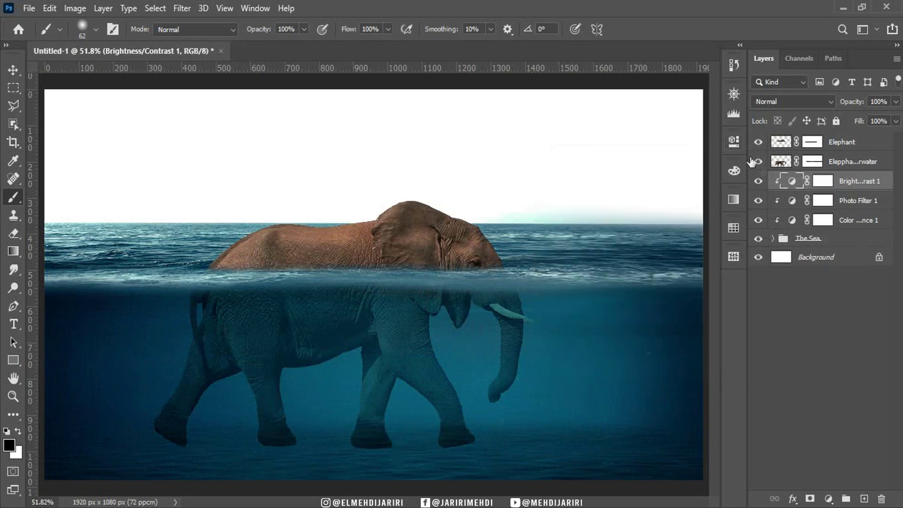
click(759, 182)
click(13, 70)
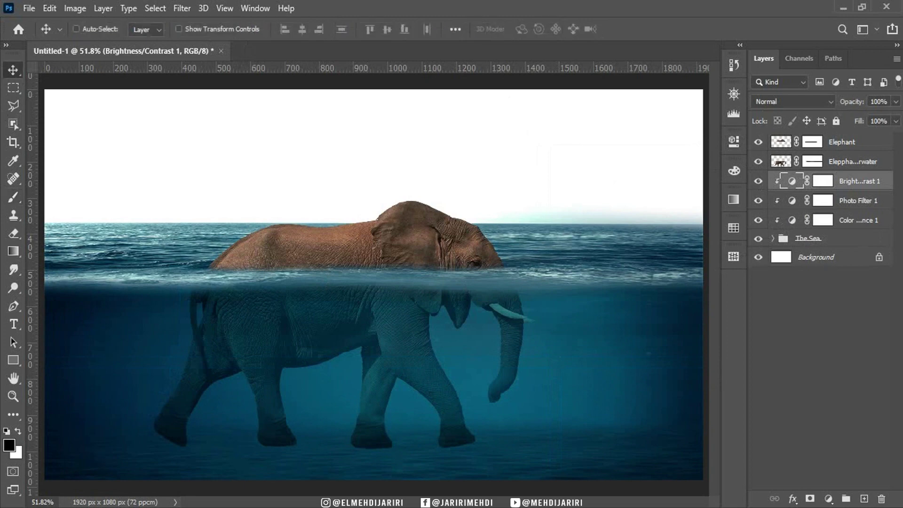
Step: Place the tincho-franco sunset photo into the document and move it below The Sea group
click(102, 506)
click(214, 294)
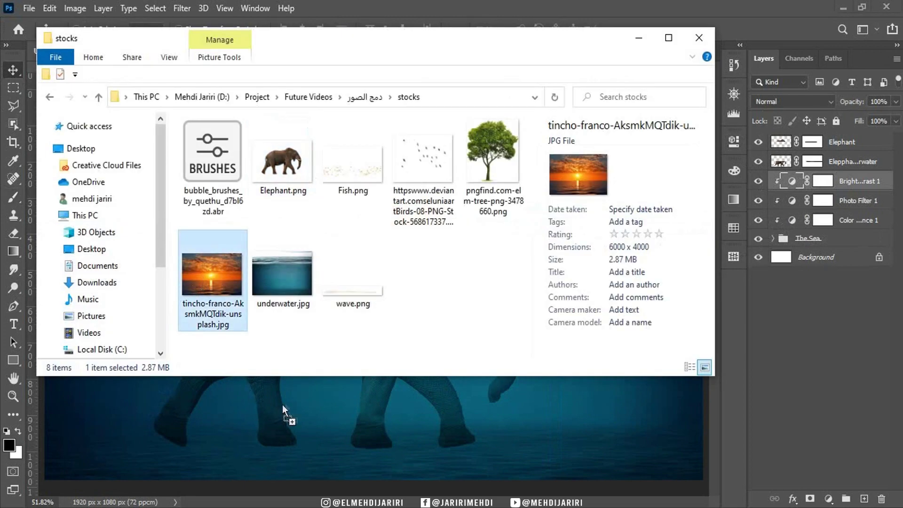
click(285, 403)
drag(285, 403, 285, 404)
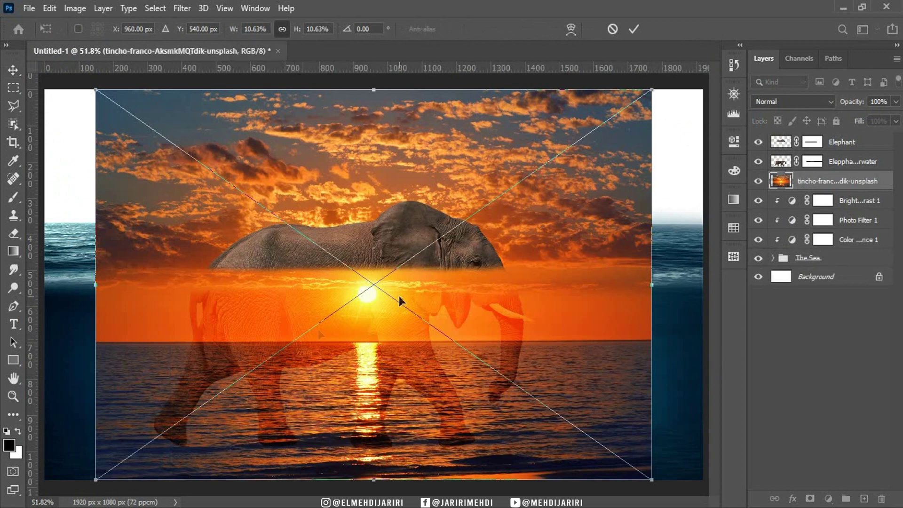
key(Return)
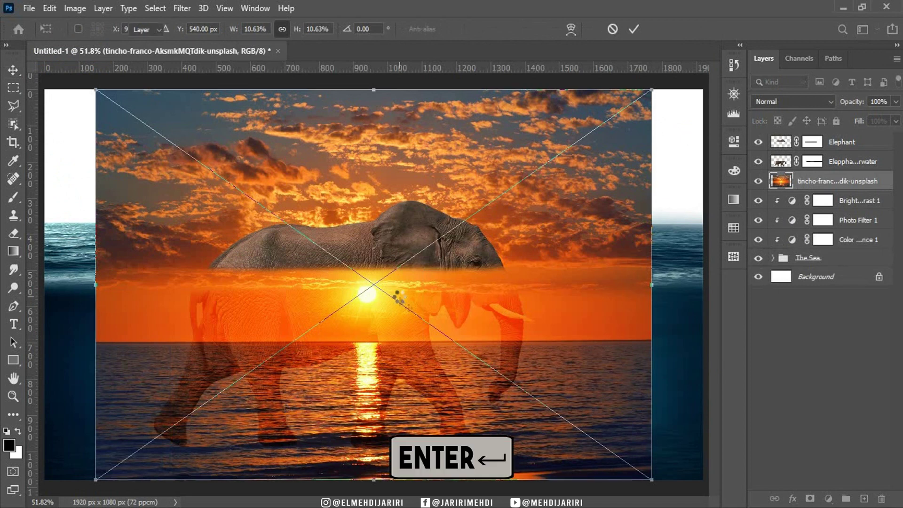
mouse_move(862, 184)
mouse_down()
mouse_move(798, 266)
mouse_move(809, 268)
mouse_up()
Step: Scale the sunset photo up to about 13.64% so its orange sky fills the canvas top
key(ctrl+minus)
key(ctrl+minus)
key(ctrl+t)
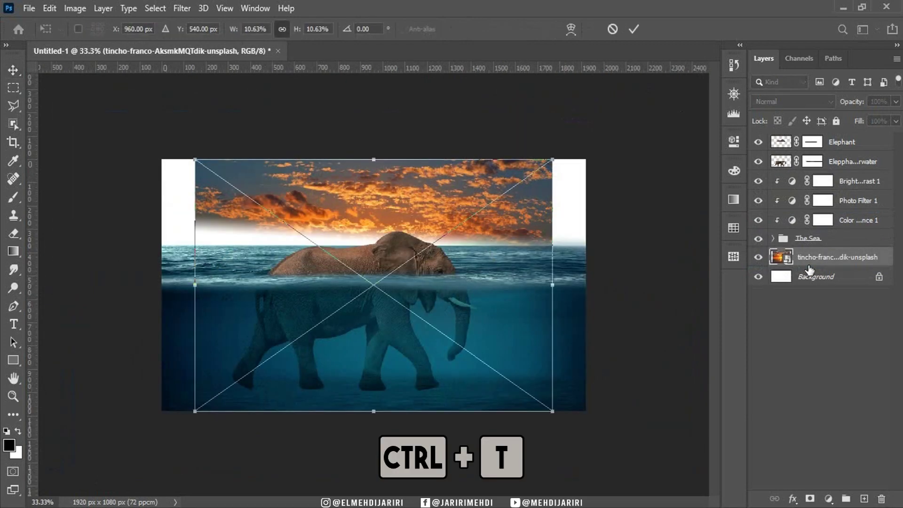
drag(374, 164, 374, 95)
mouse_move(605, 208)
mouse_down()
mouse_move(540, 228)
mouse_move(585, 221)
mouse_up()
drag(181, 222, 144, 202)
drag(432, 248, 430, 239)
key(Return)
click(773, 239)
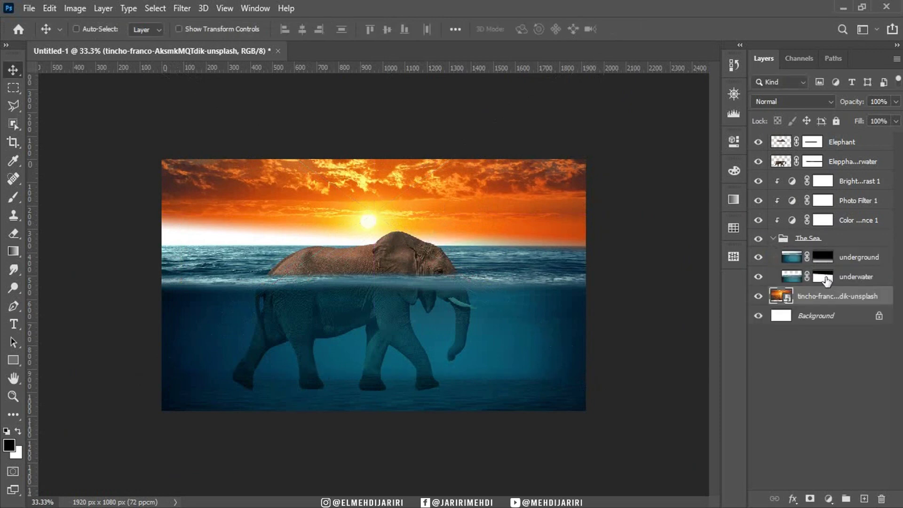
click(823, 279)
key(ctrl+plus)
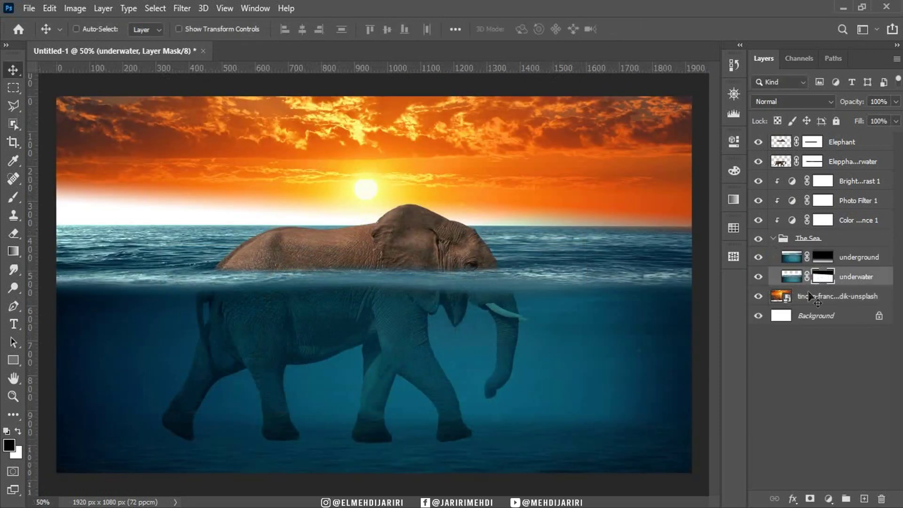
Step: Paint out the white horizon haze on the underwater mask with a 270 px black brush
click(13, 198)
drag(151, 203, 189, 204)
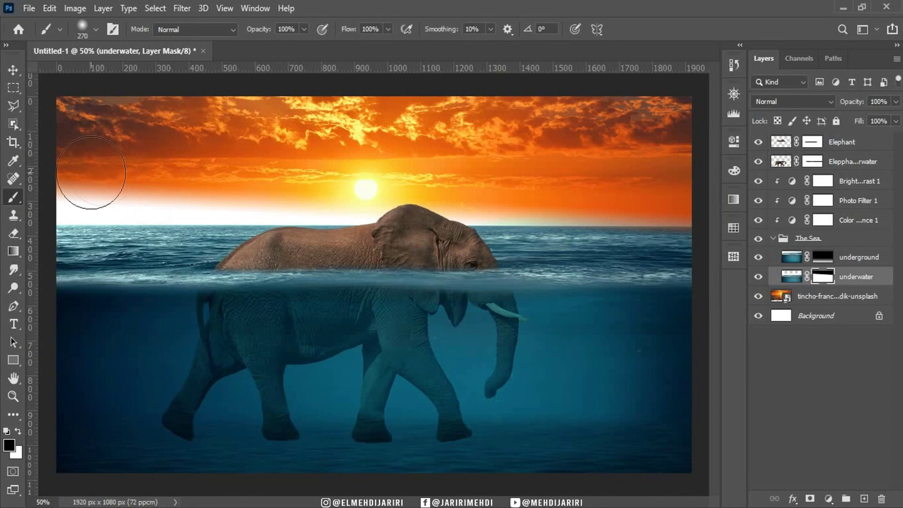
mouse_move(90, 173)
mouse_down()
mouse_move(474, 185)
mouse_move(403, 178)
mouse_move(141, 188)
mouse_move(307, 177)
mouse_up()
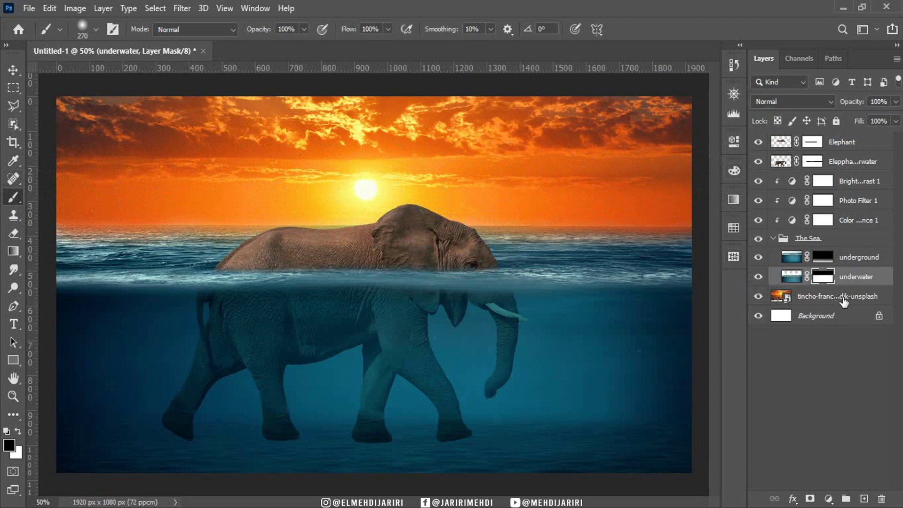
click(770, 301)
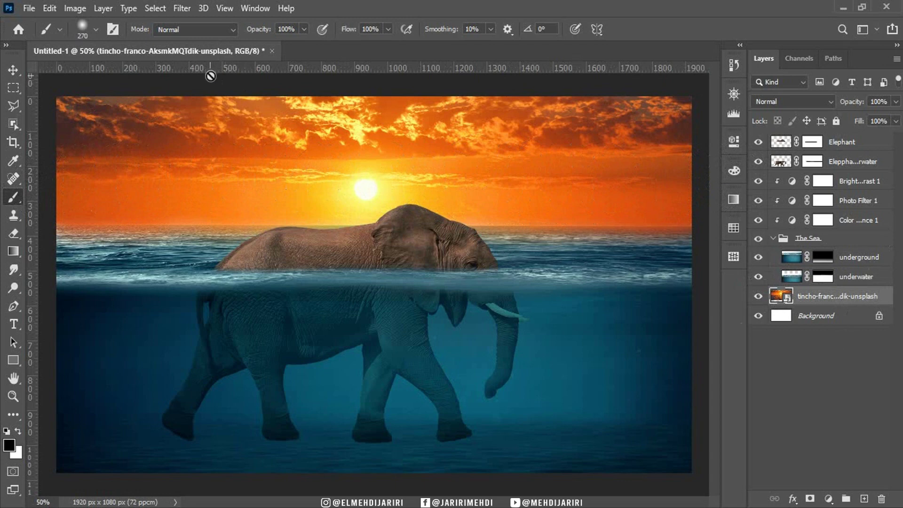
click(829, 499)
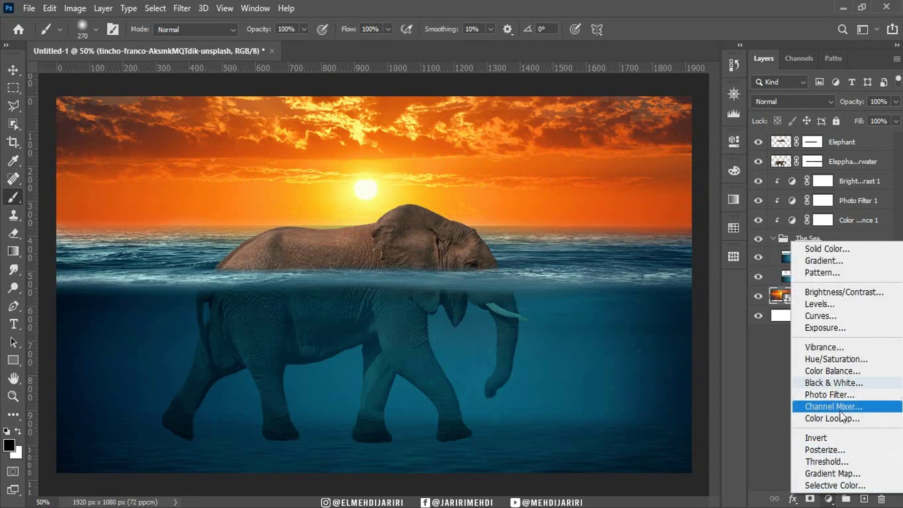
Step: Add a Color Balance adjustment above the sunset with Cyan-Red at -26
click(830, 374)
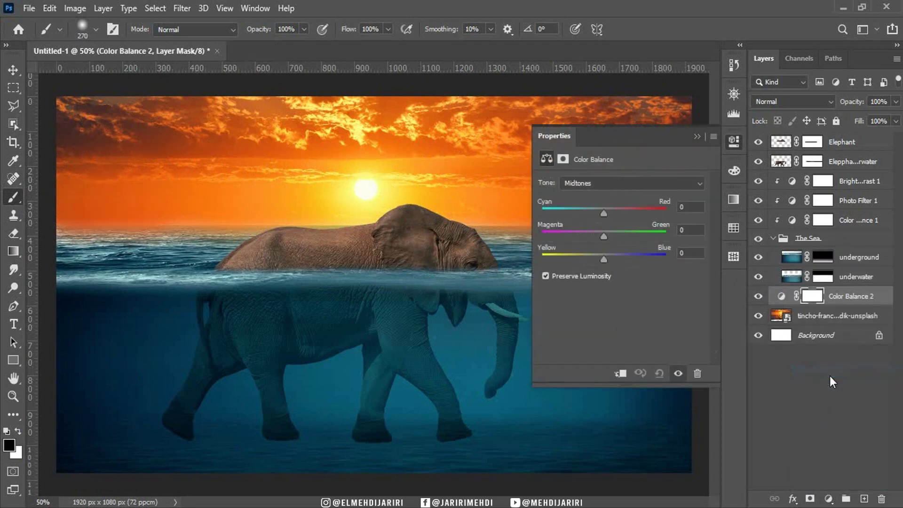
drag(604, 212, 572, 212)
click(699, 138)
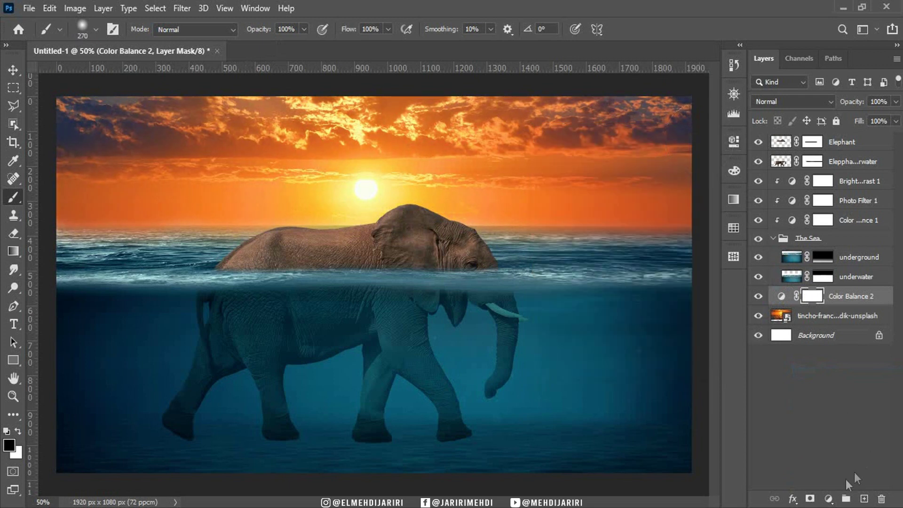
Step: Add a Hue/Saturation adjustment with Saturation -50 to mute the sunset sky
click(829, 500)
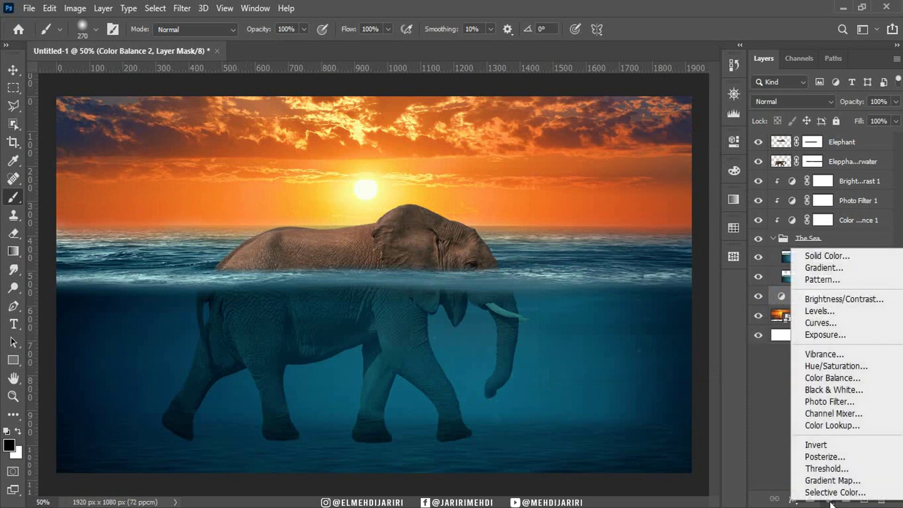
click(825, 367)
drag(622, 261, 581, 262)
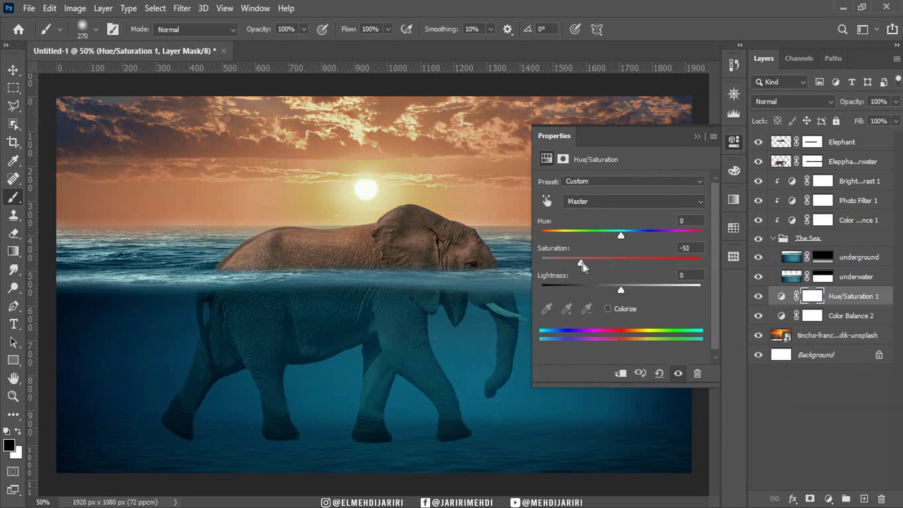
click(697, 137)
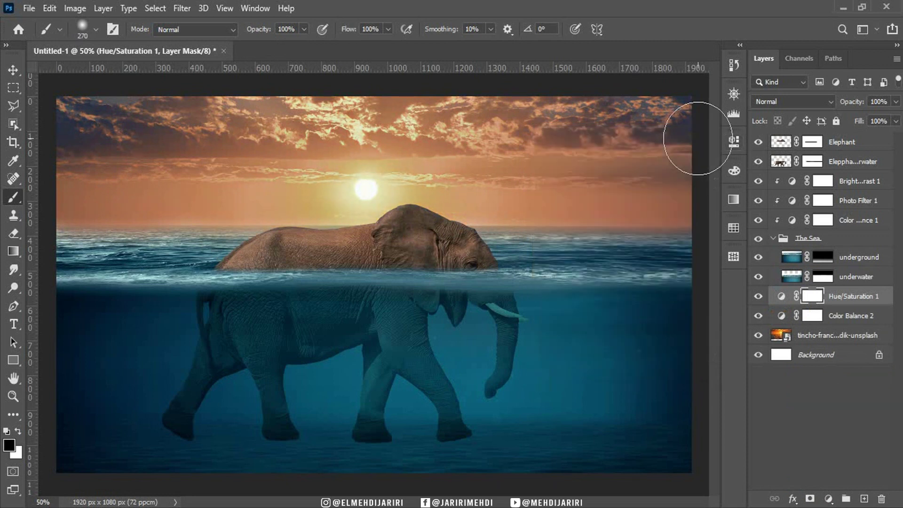
click(813, 342)
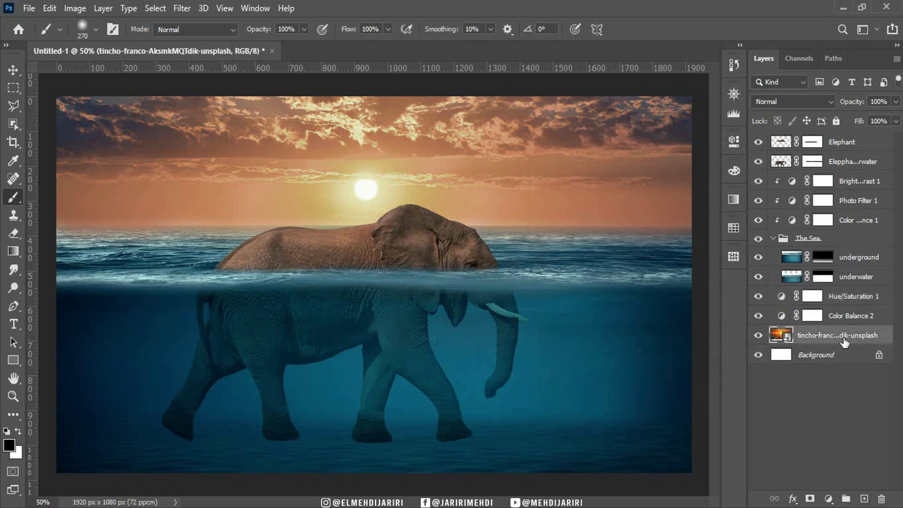
Step: Apply a Gaussian Blur smart filter of radius 10 pixels to the sunset layer
click(182, 8)
mouse_move(212, 152)
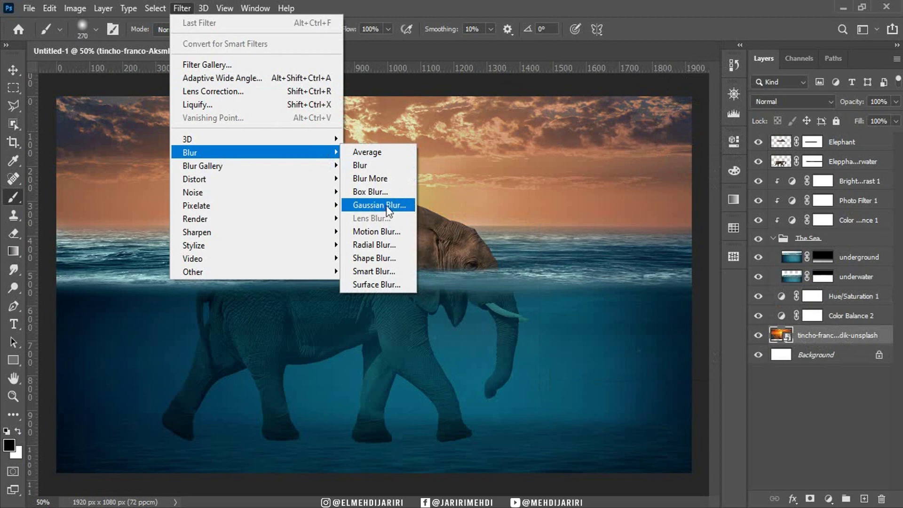
click(379, 205)
drag(600, 152, 586, 157)
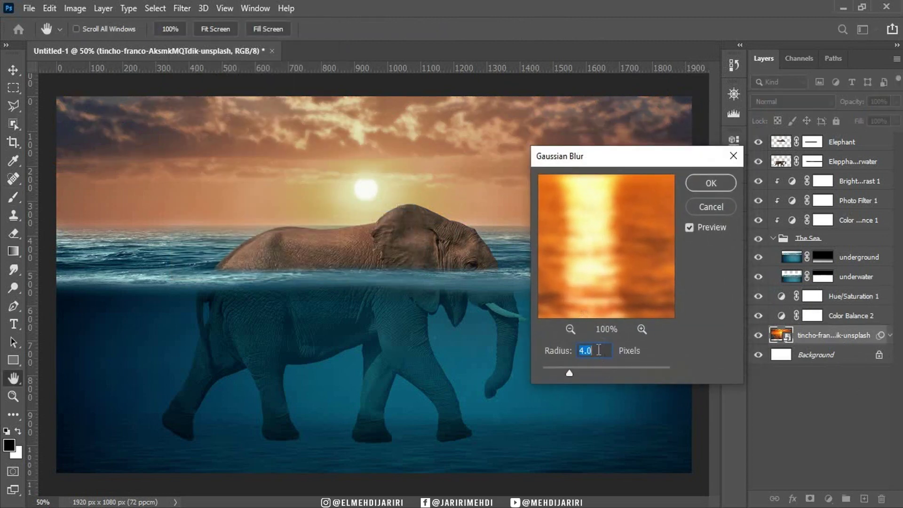
text(1)
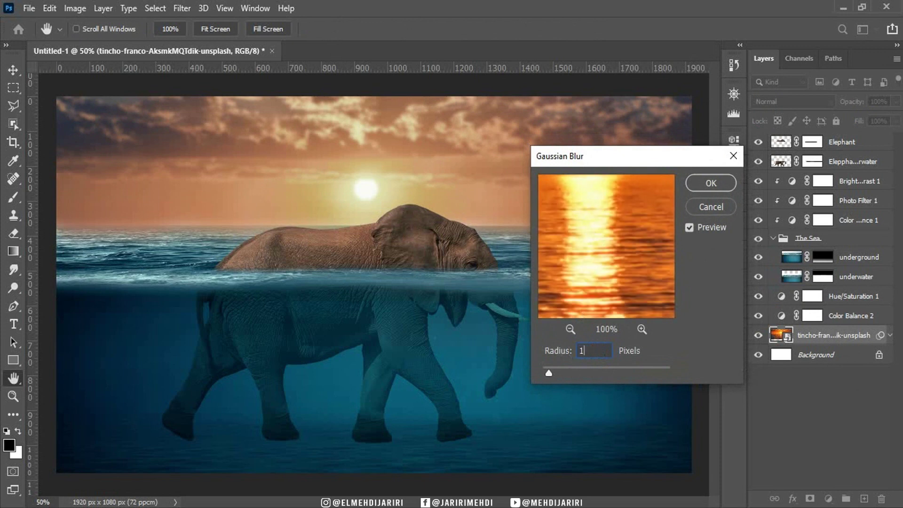
text(0)
click(712, 182)
key(b)
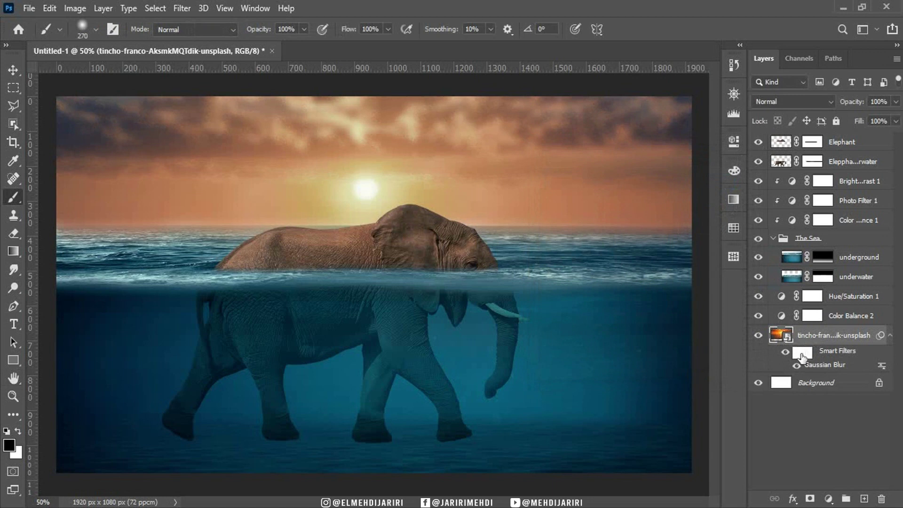
Step: Paint the blur's filter mask around the sun with a ~362 px black brush at 50% opacity
click(802, 357)
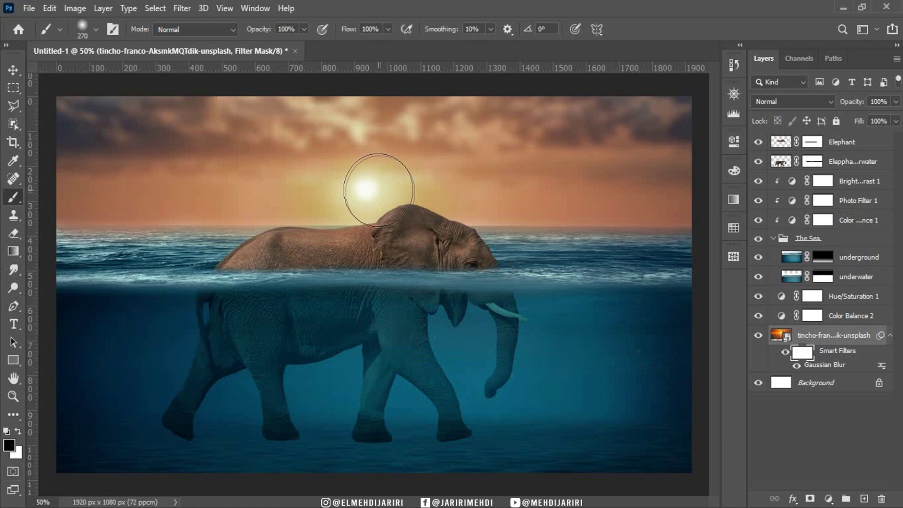
drag(385, 196, 408, 194)
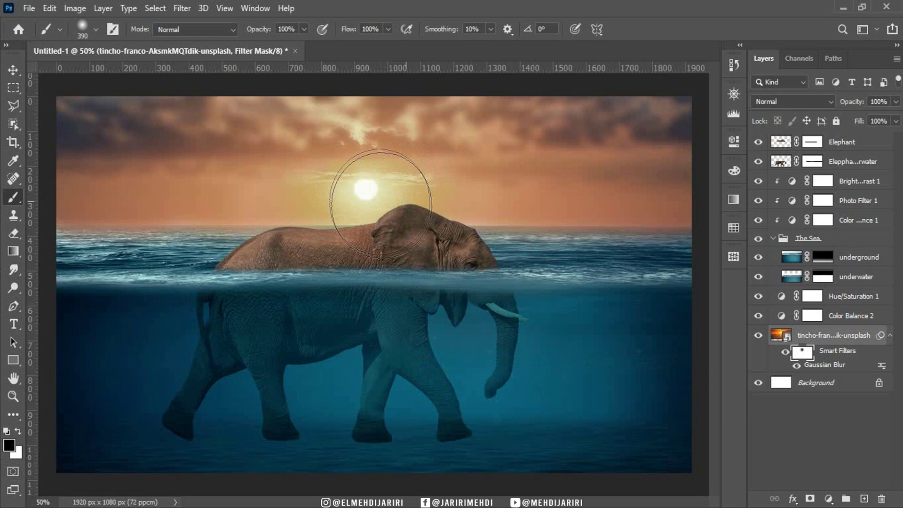
drag(359, 212, 373, 246)
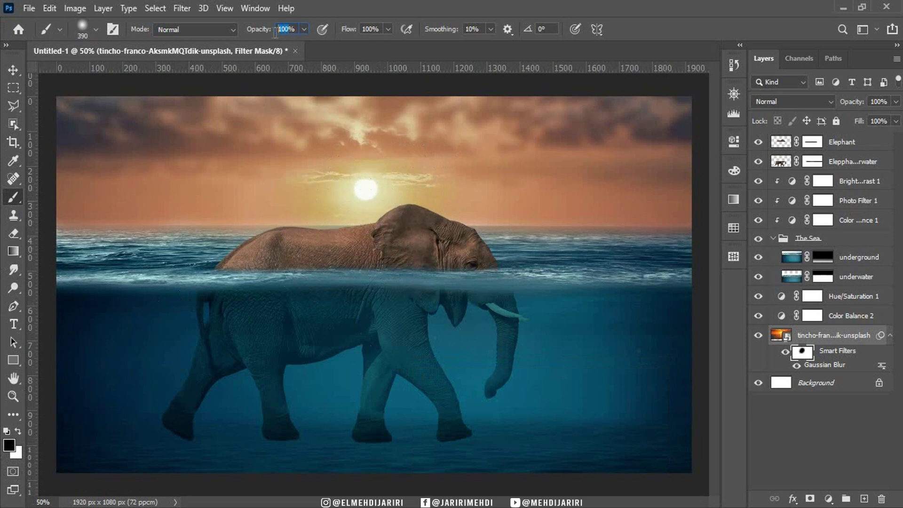
key(Return)
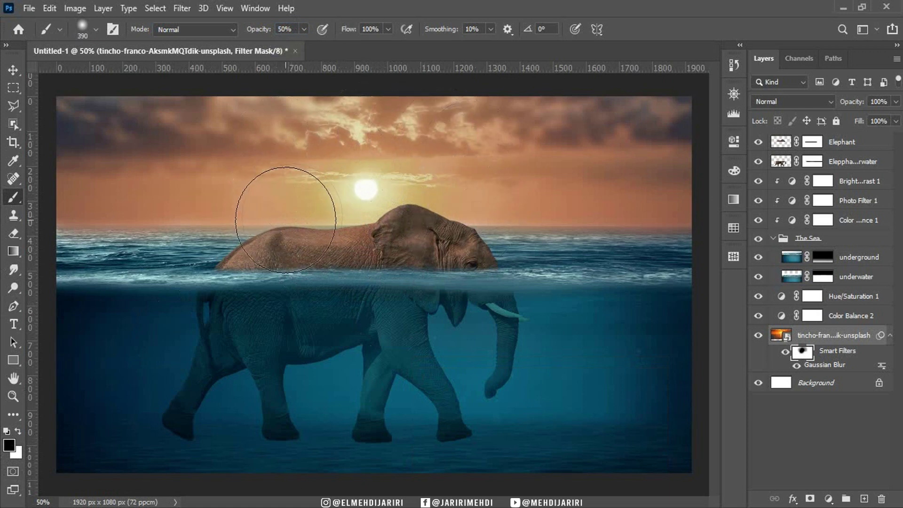
click(781, 335)
click(13, 69)
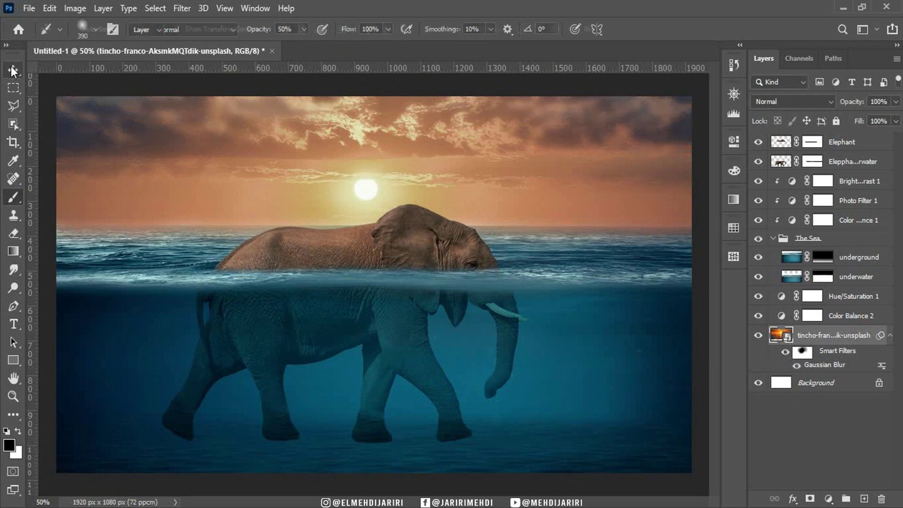
Step: Create a new empty layer named 'shadow' directly below Elepphant underwater
click(776, 162)
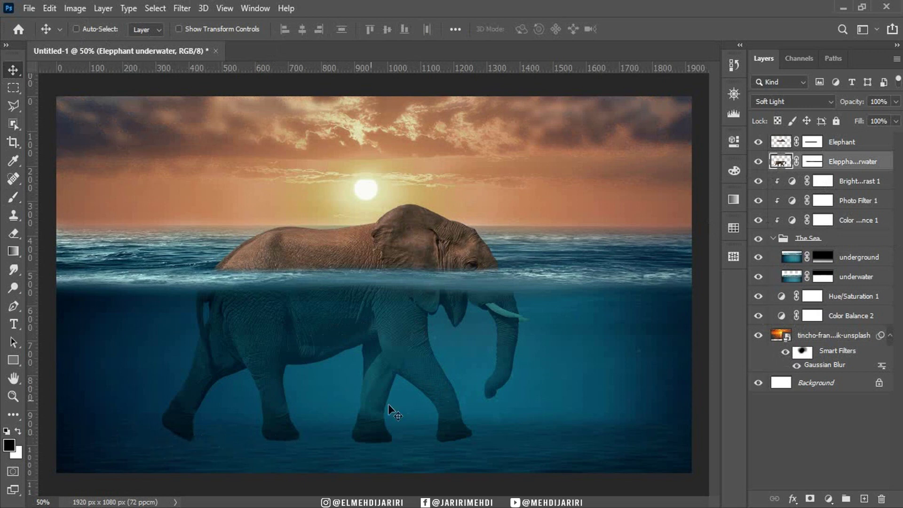
click(865, 500)
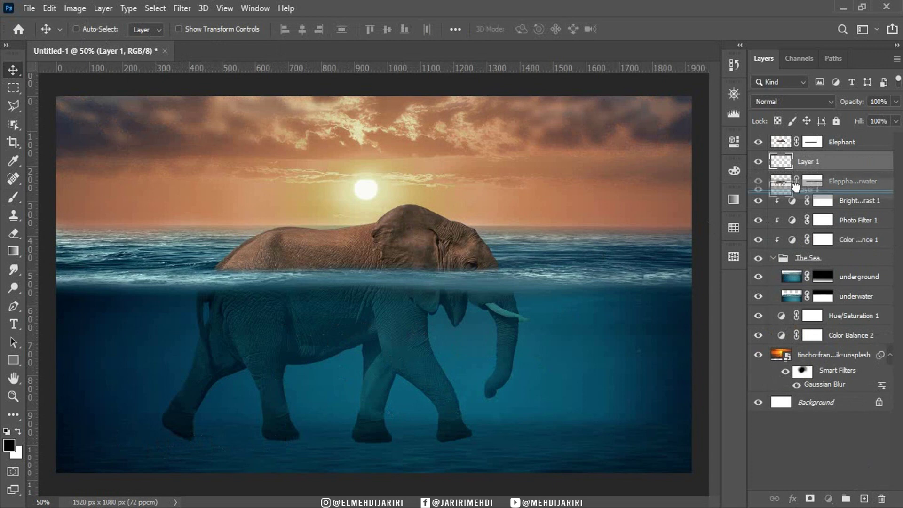
drag(806, 163, 805, 186)
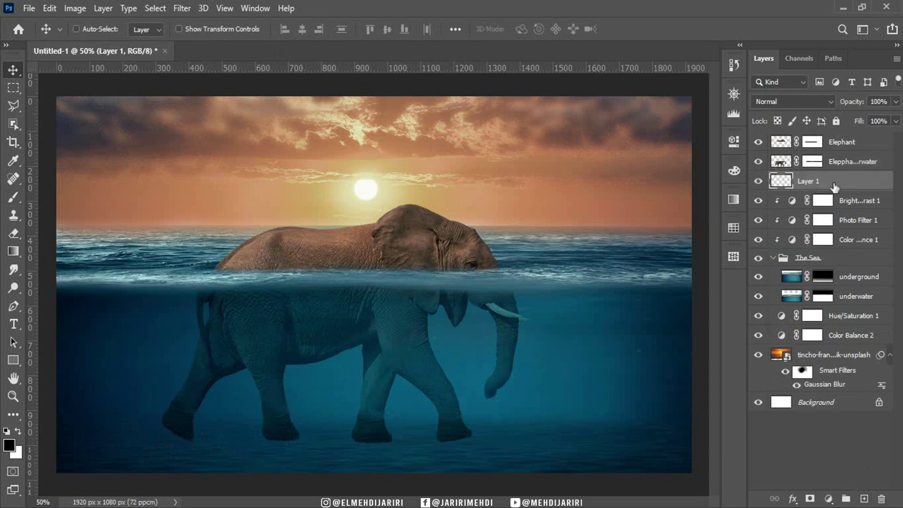
double_click(807, 181)
text(ow)
key(Return)
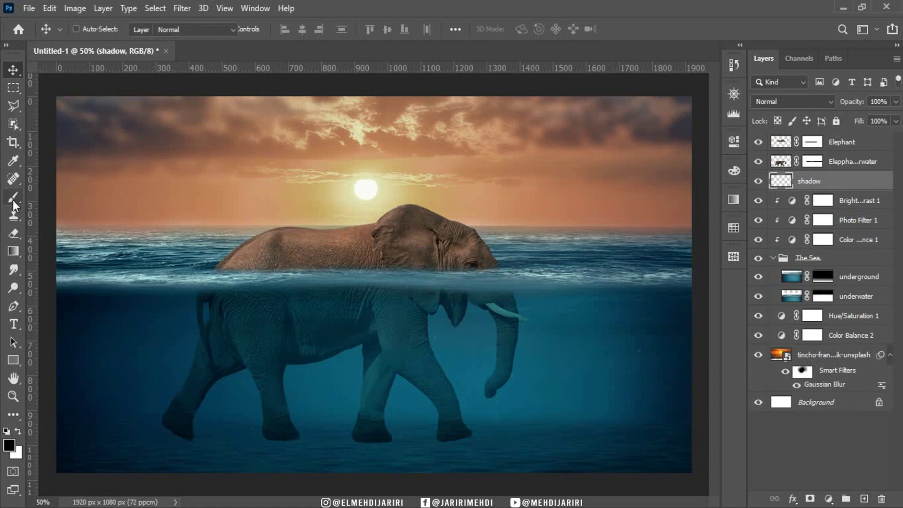
Step: Paint one soft solid-black dab with a 180 px, 100%-opacity brush in the lower-left water
click(13, 200)
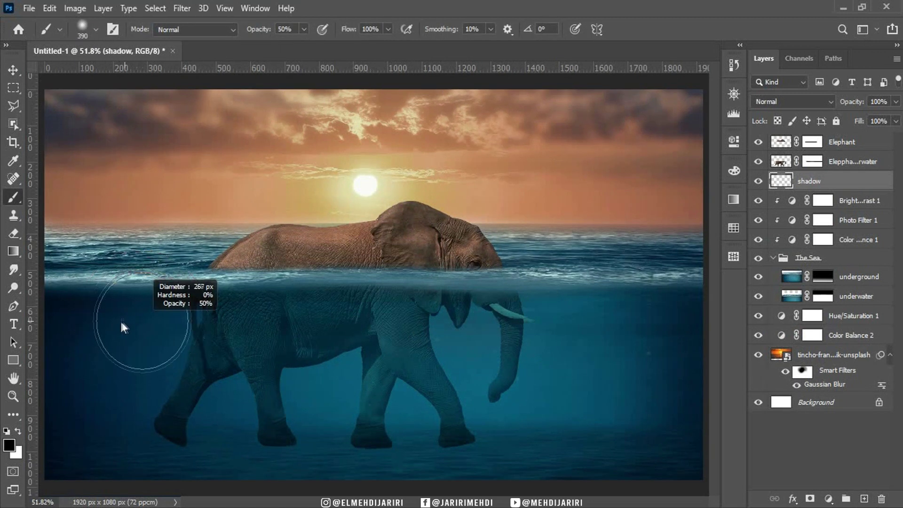
drag(143, 321, 110, 354)
click(109, 359)
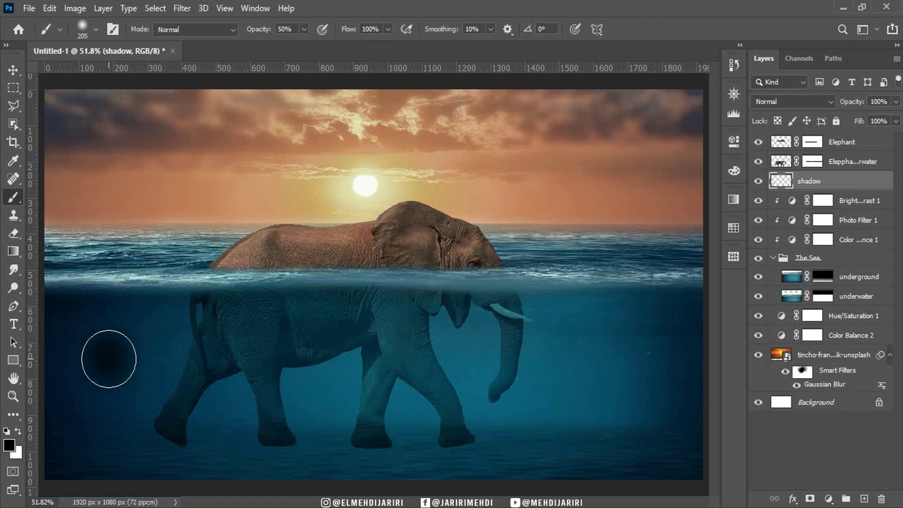
key(ctrl+z)
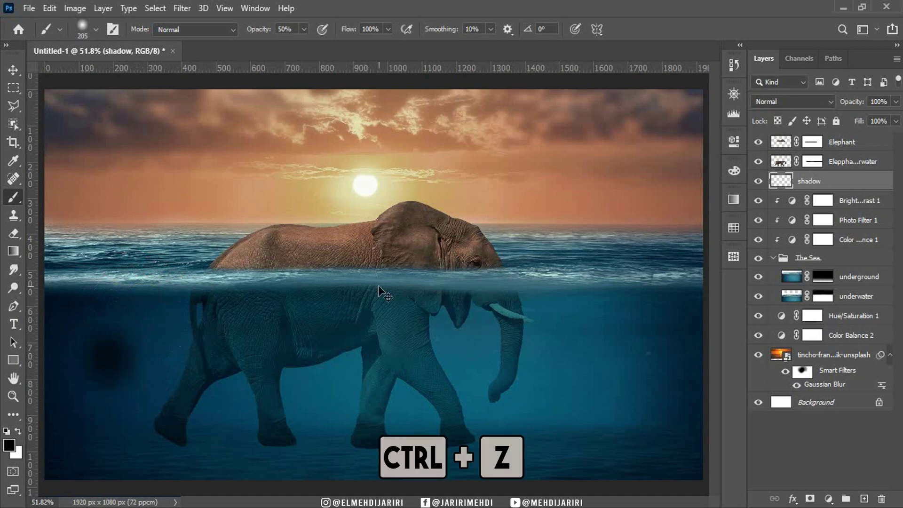
key(ctrl+z)
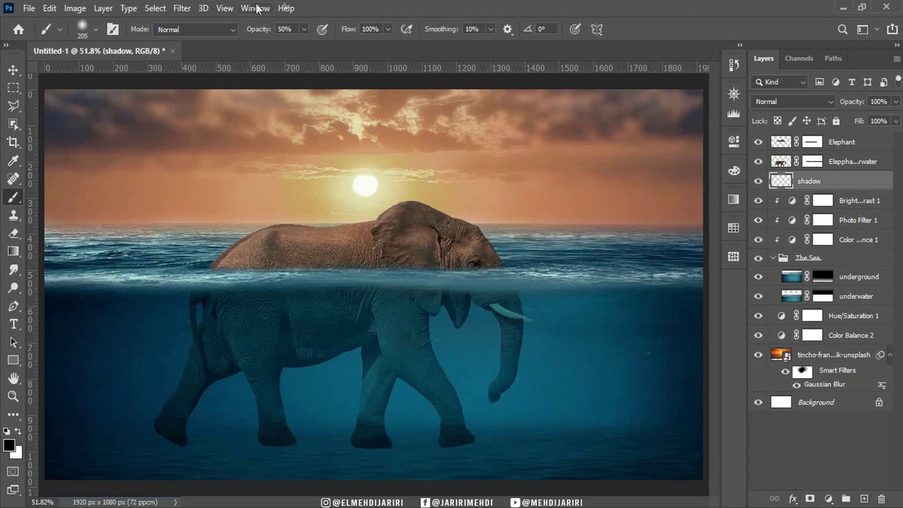
drag(249, 35, 536, 59)
key(bracketleft)
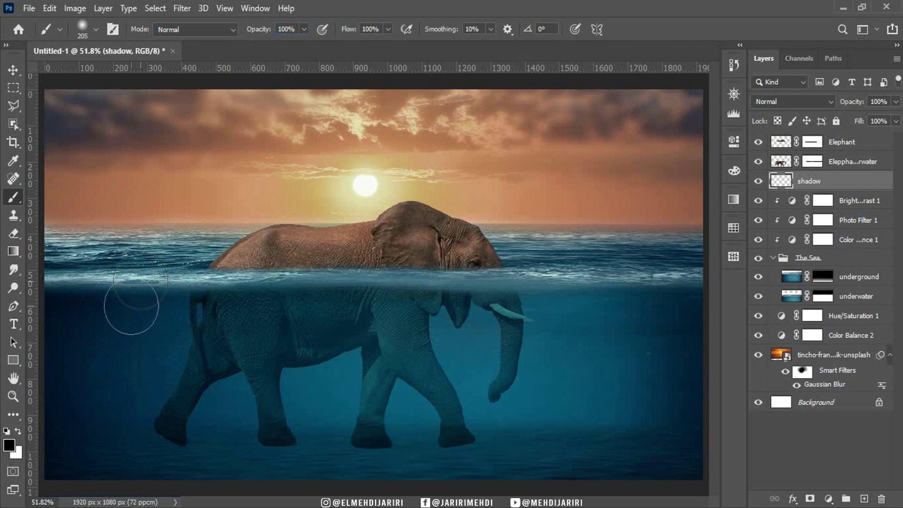
click(106, 336)
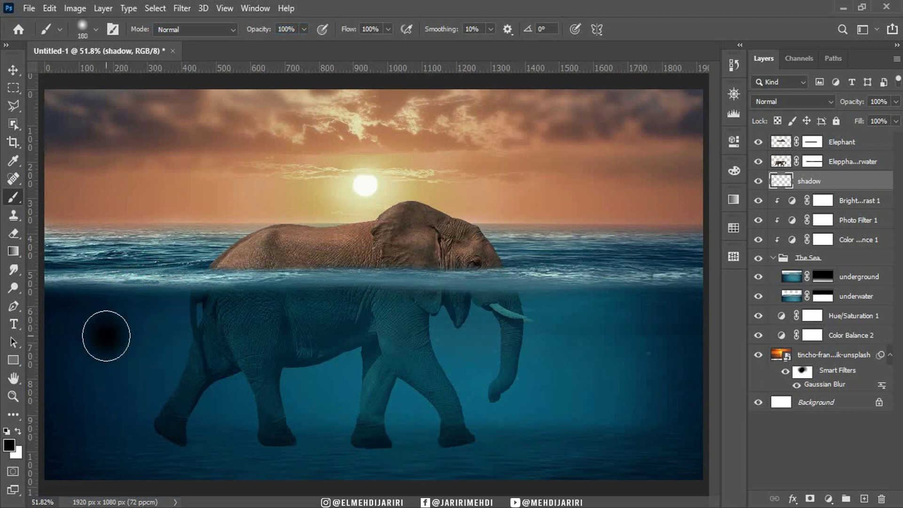
key(ctrl+t)
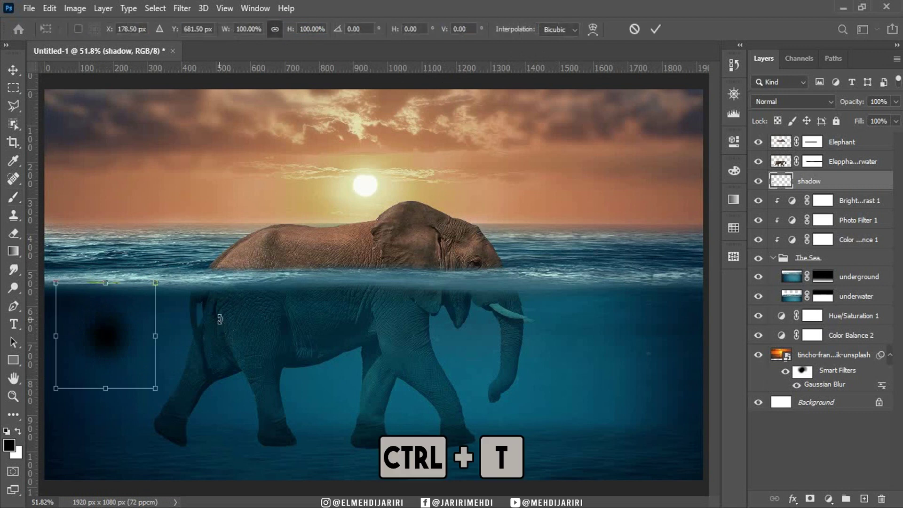
Step: Squash the dab into a flat oval shadow and place it under the elephant's back foot
drag(107, 282, 107, 369)
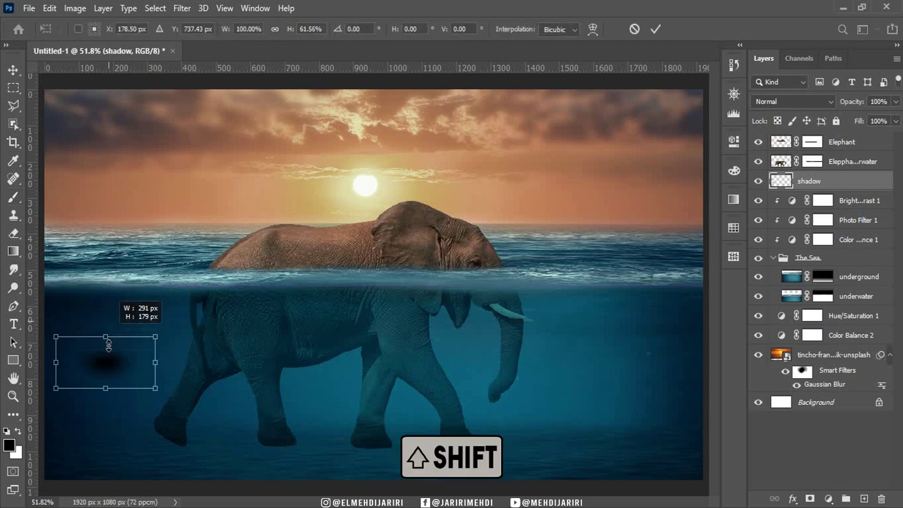
drag(141, 394, 184, 452)
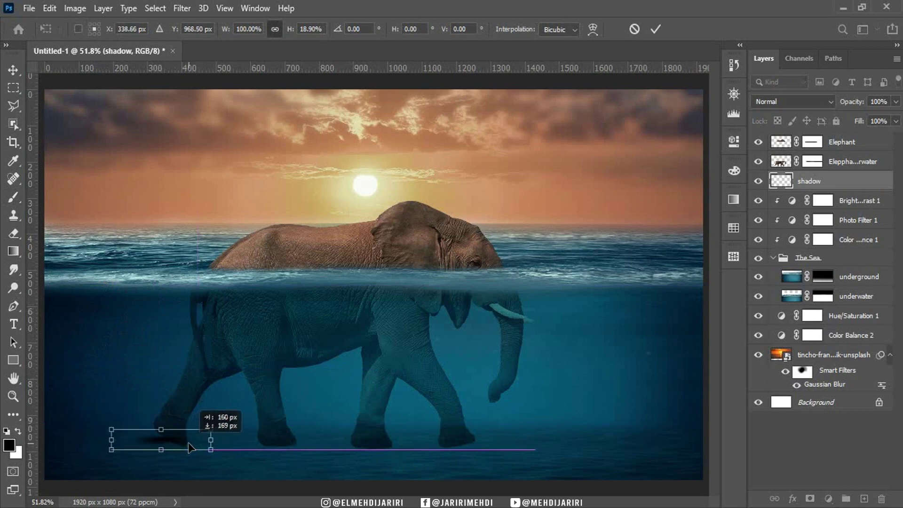
drag(184, 451, 191, 450)
key(Return)
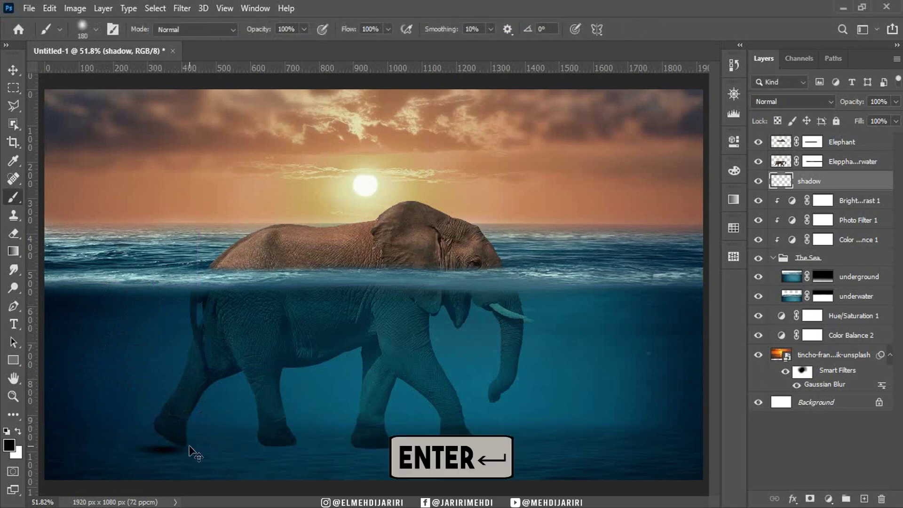
key(ctrl+plus)
key(ctrl+plus)
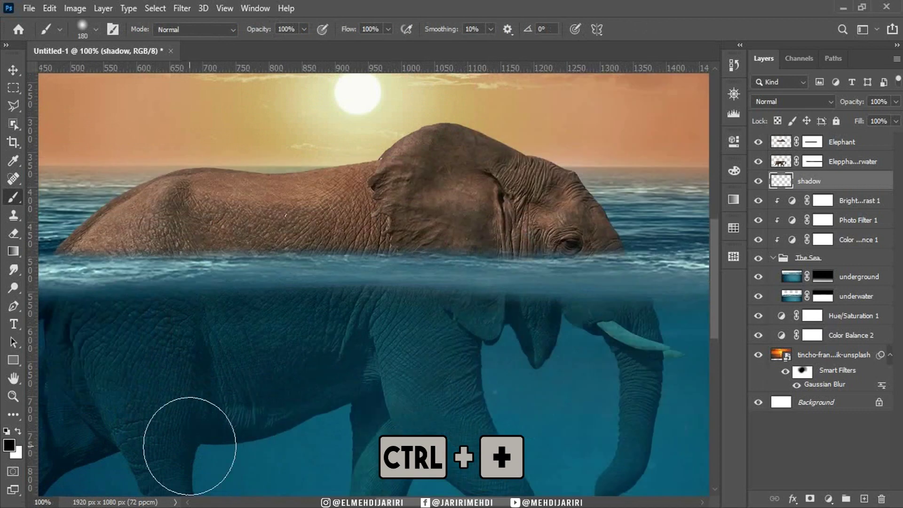
key(space)
key(h)
drag(209, 387, 484, 141)
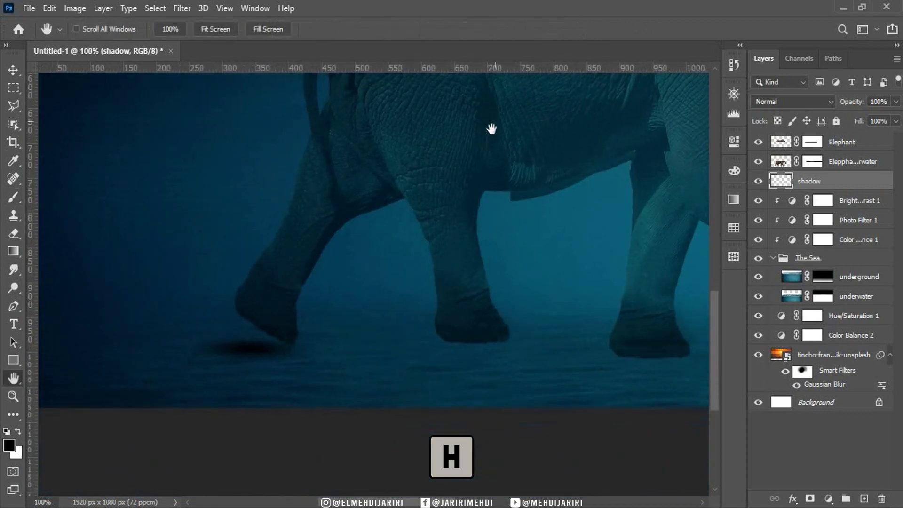
click(492, 131)
key(v)
drag(247, 385, 271, 390)
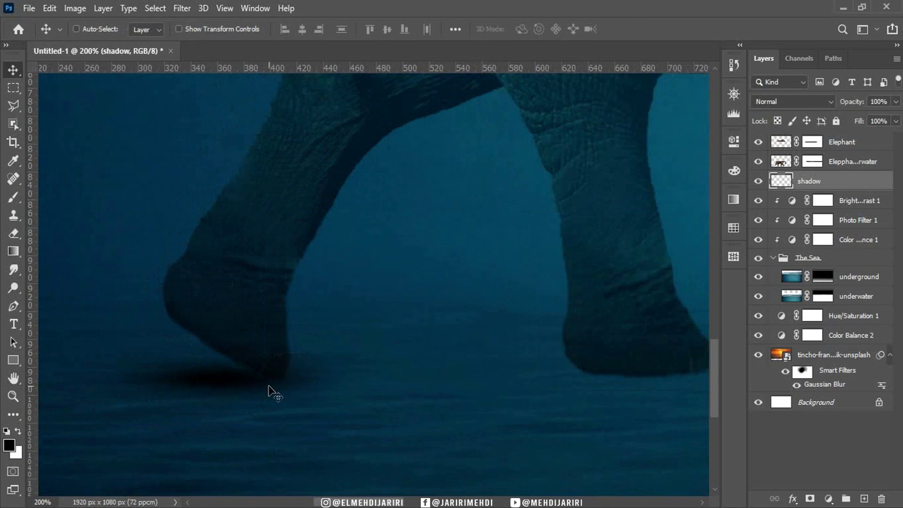
Step: Duplicate the shadow three times, placing each copy under another of the elephant's feet
key(ctrl+j)
mouse_move(270, 390)
mouse_down()
mouse_move(244, 393)
mouse_move(651, 373)
mouse_up()
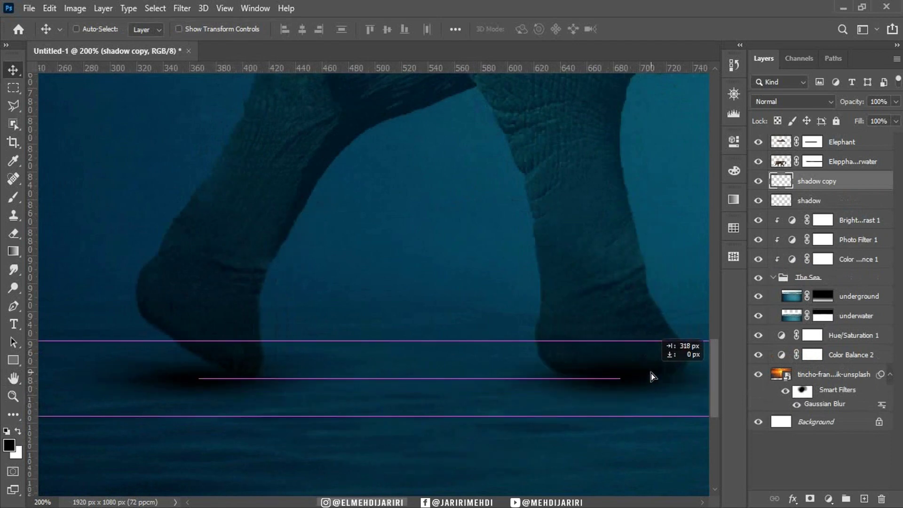
mouse_move(402, 502)
mouse_down()
mouse_move(456, 502)
mouse_move(443, 503)
mouse_up()
key(ctrl+j)
drag(156, 364, 521, 374)
drag(437, 502, 489, 503)
key(ctrl+j)
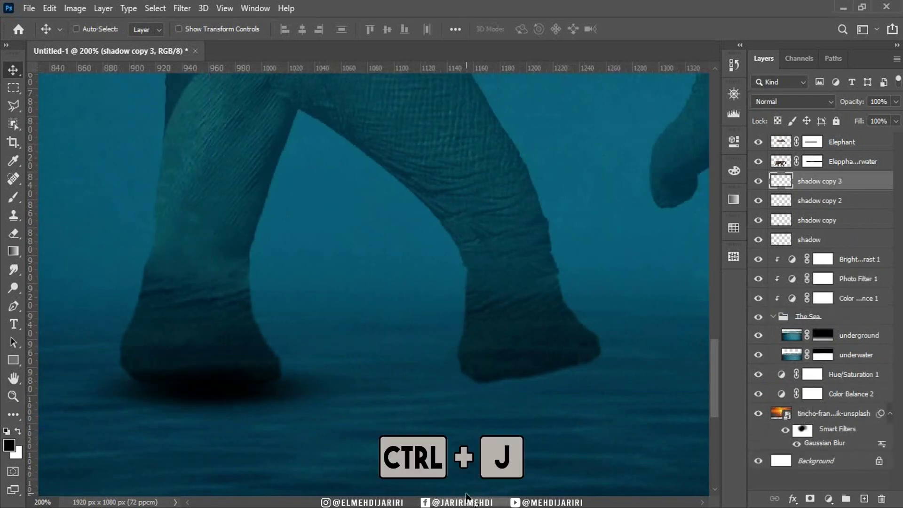
drag(255, 391, 580, 386)
key(Up)
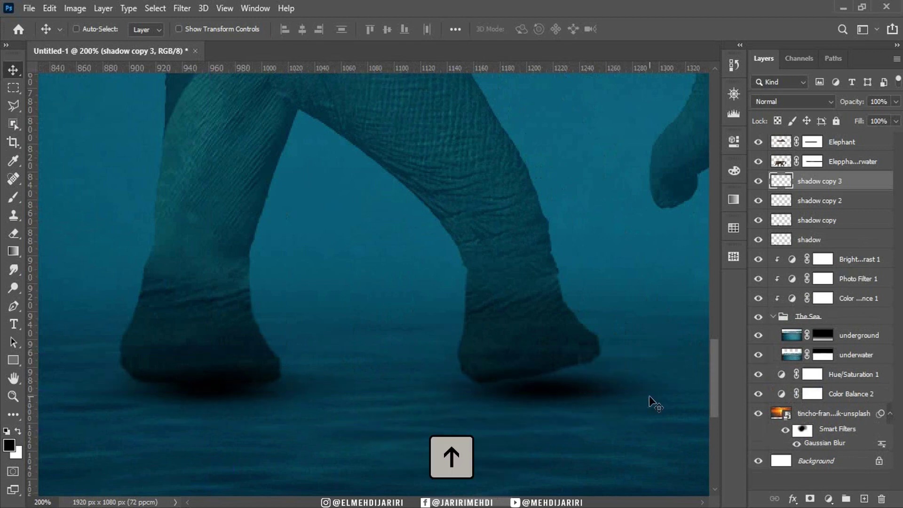
key(ctrl+0)
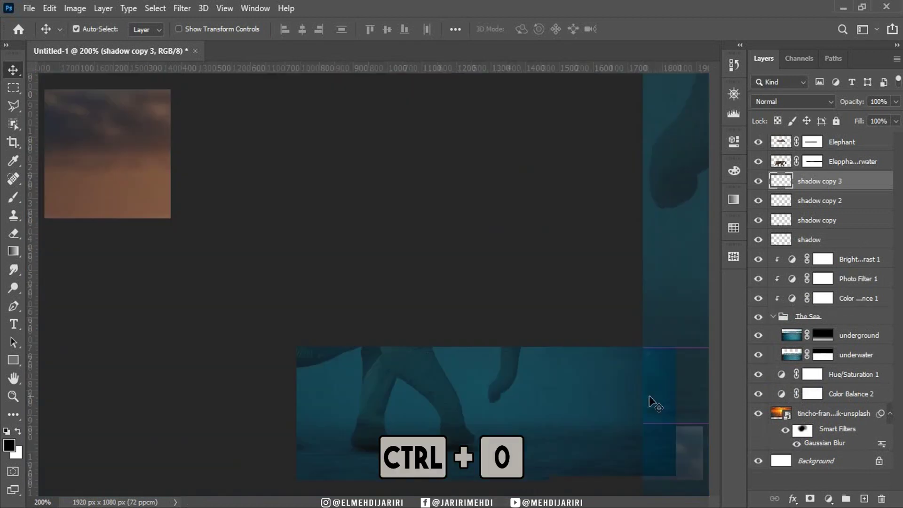
Step: Widen shadow copy 2 symmetrically from its centre under the front foot
click(827, 201)
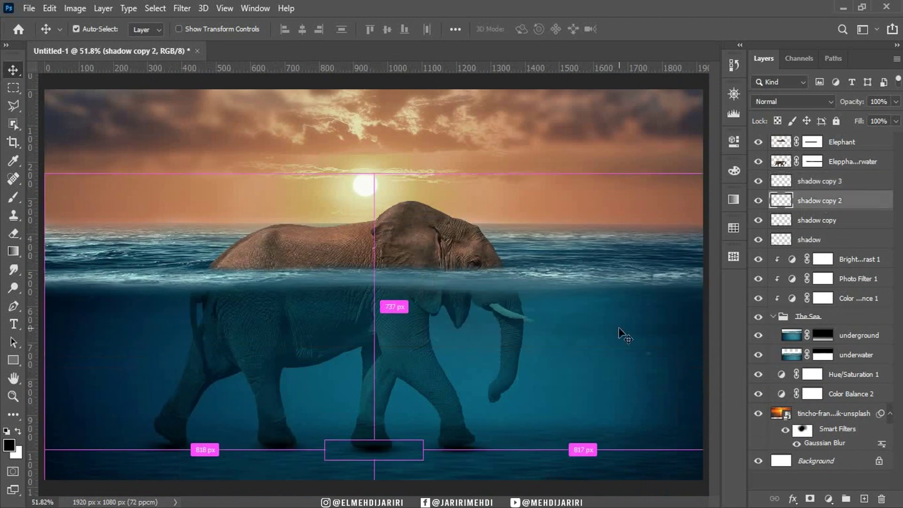
key(ctrl+plus)
key(h)
scroll(443, 125, down, 3)
scroll(442, 125, down, 3)
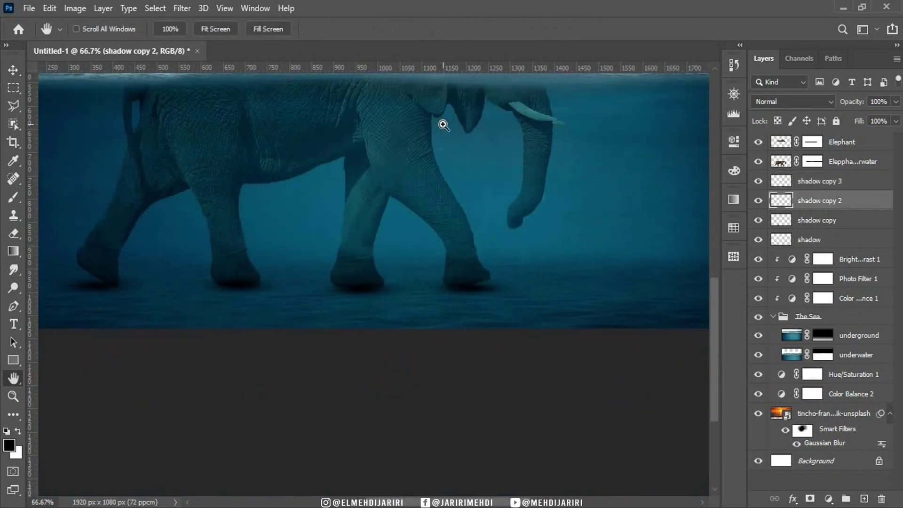
key(ctrl+plus)
key(ctrl+plus)
key(ctrl+t)
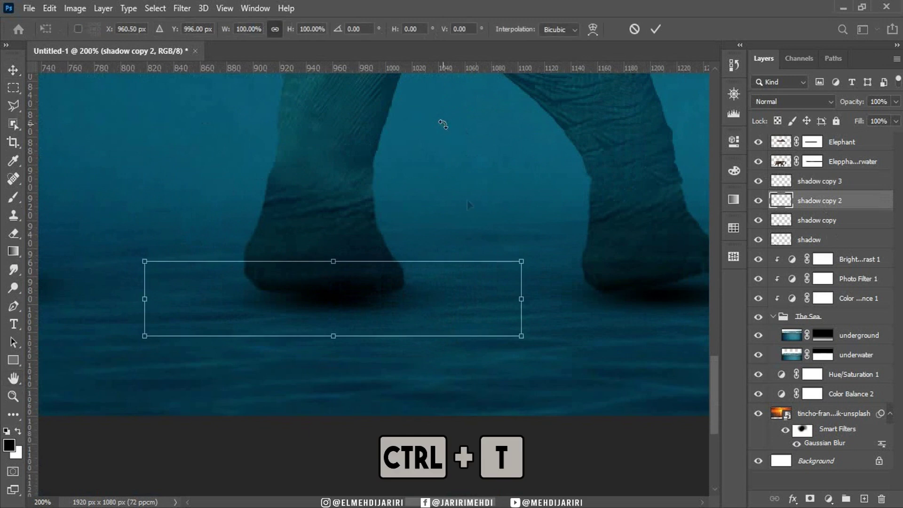
key(shift+alt)
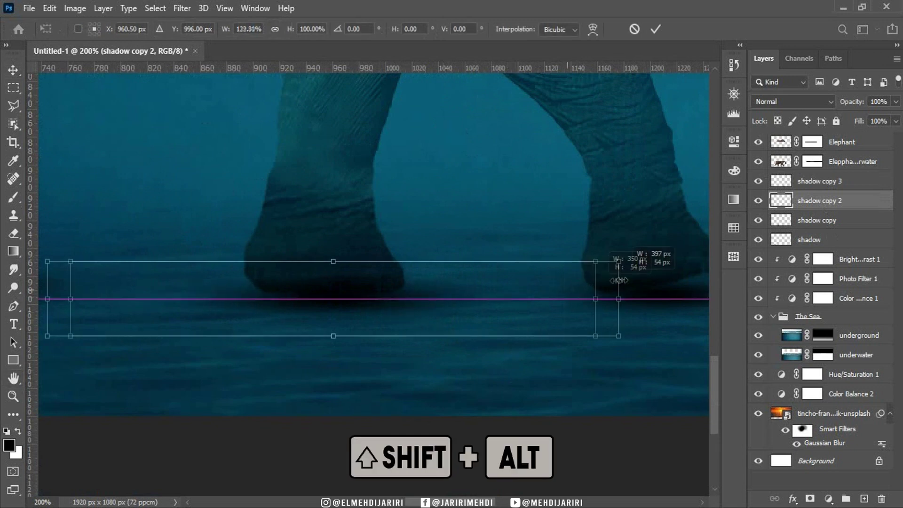
drag(526, 298, 575, 298)
key(Return)
key(alt+bracketleft)
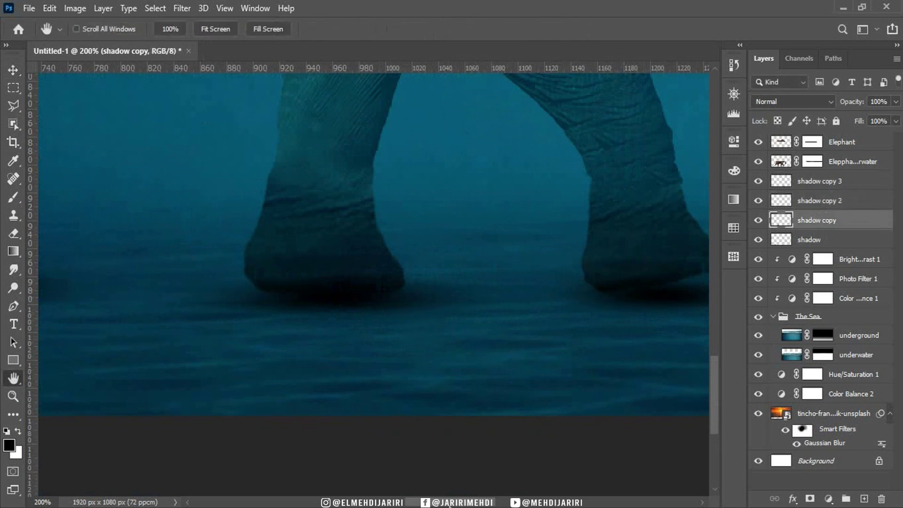
Step: Resize the neighbouring shadow copy to fit under its foot
key(ctrl+t)
drag(444, 287, 434, 259)
key(Return)
key(ctrl+minus)
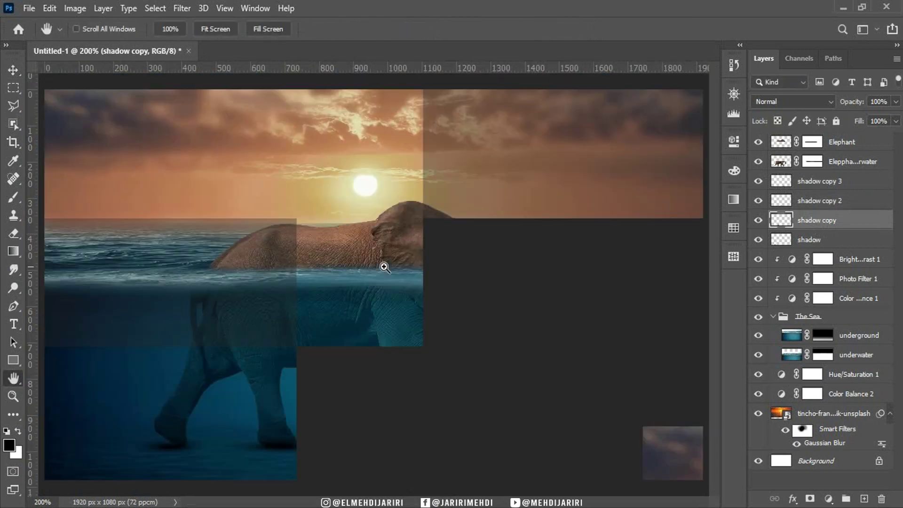
click(777, 240)
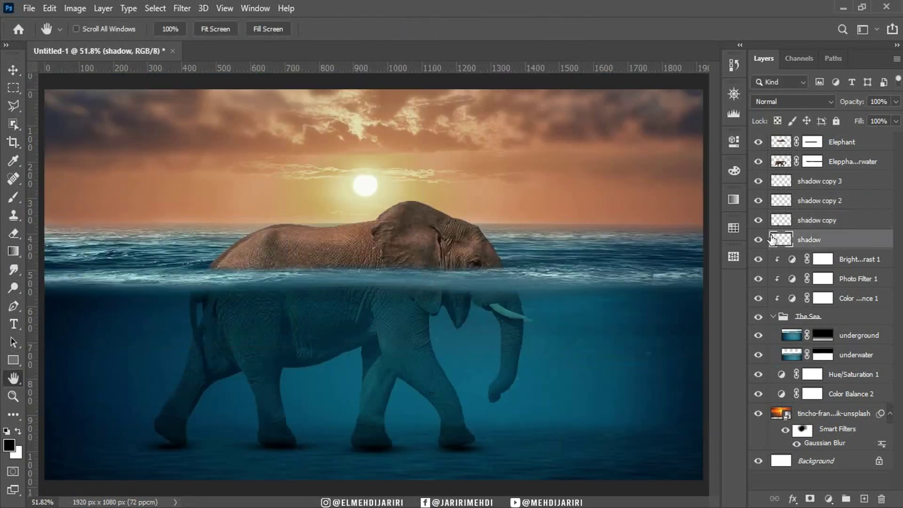
Step: Group the four shadow layers into a group named 'elephant shadows'
shift+click(823, 181)
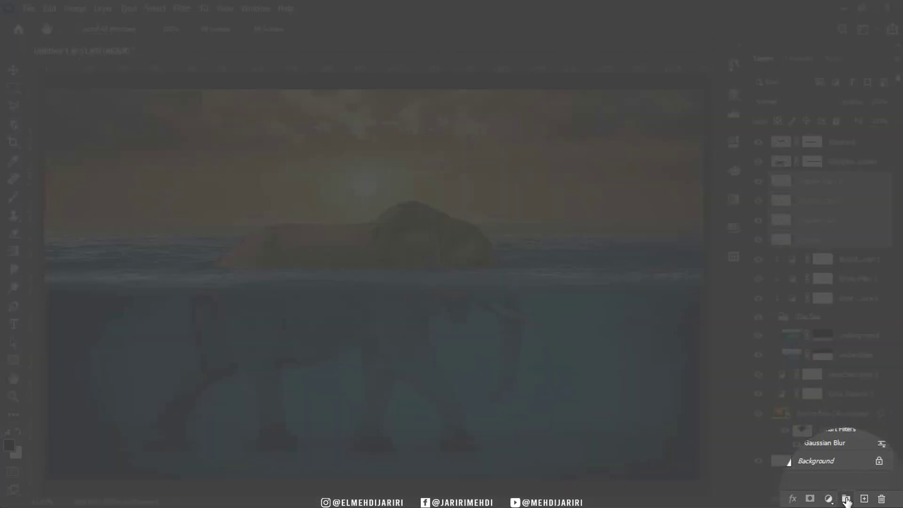
click(845, 498)
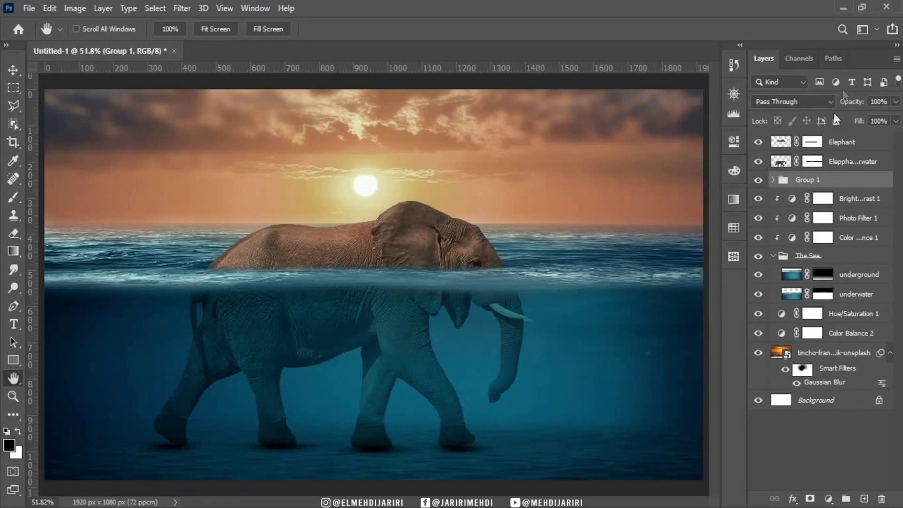
double_click(814, 183)
text(eleph)
key(Return)
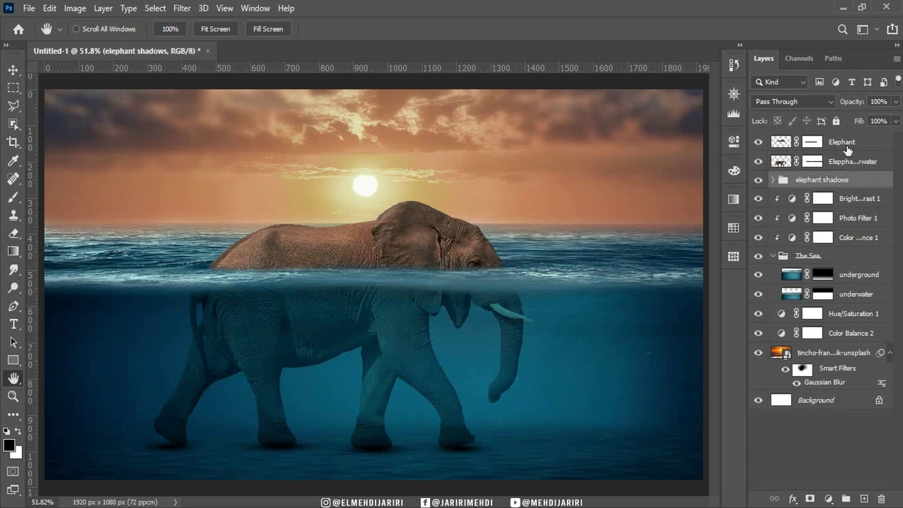
Step: With the Elephant layer selected, drag wave.png from the stocks folder into the composition
click(847, 148)
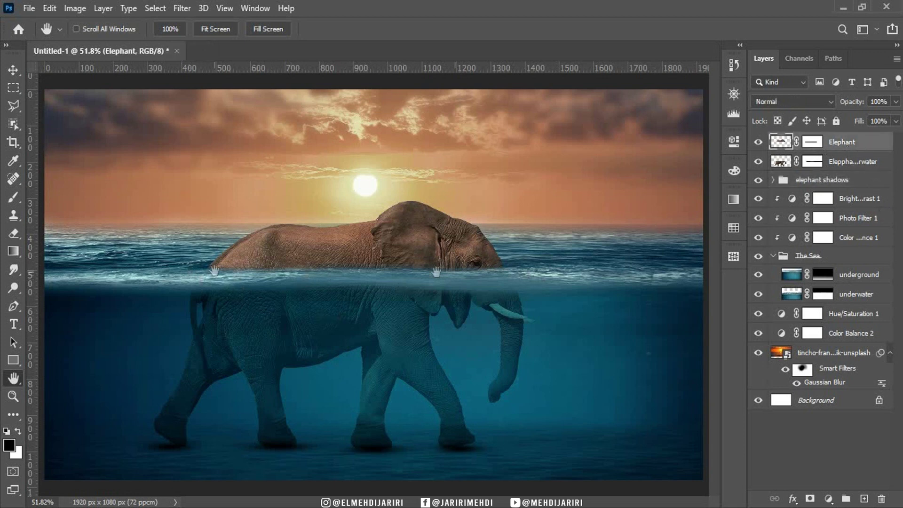
key(ctrl+plus)
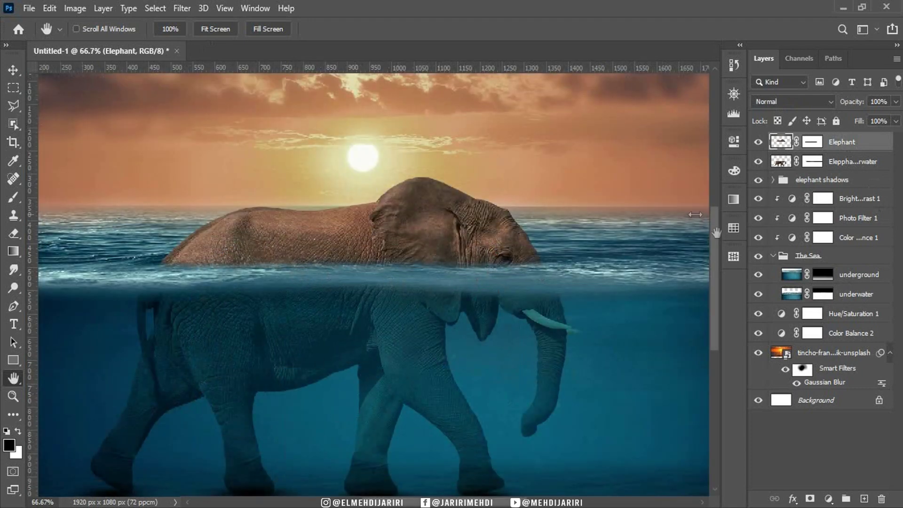
drag(716, 227, 719, 218)
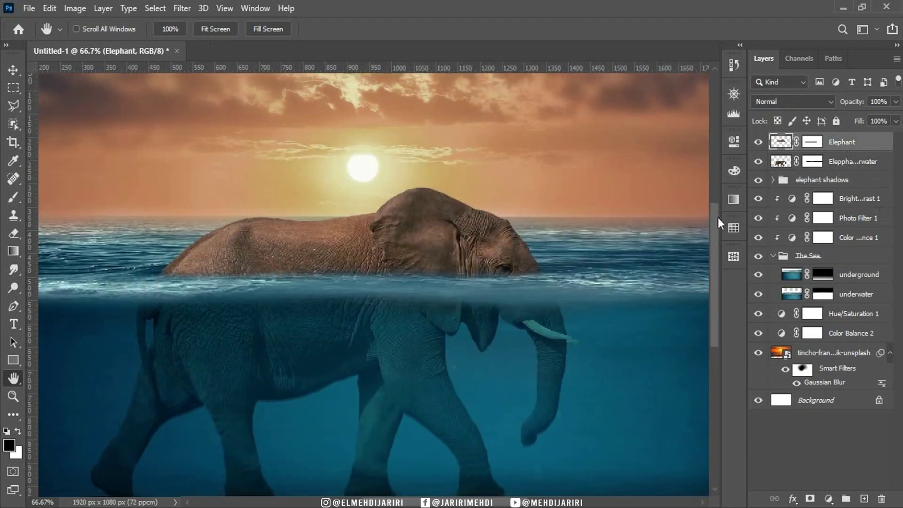
key(alt+Tab)
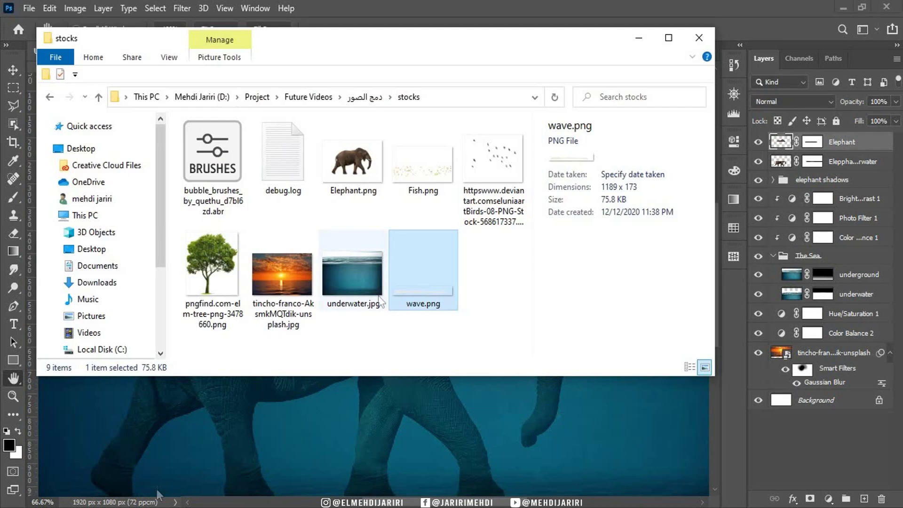
mouse_move(415, 277)
mouse_down()
mouse_move(417, 313)
mouse_move(390, 393)
mouse_up()
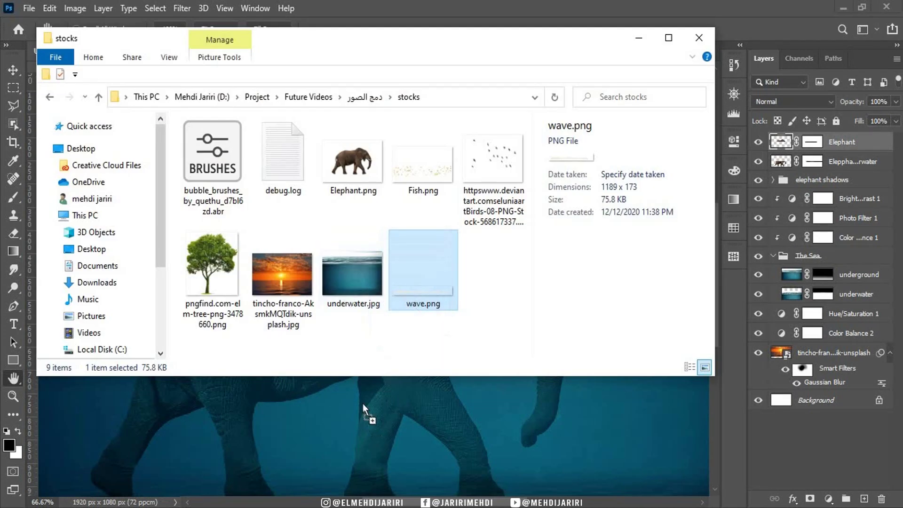
drag(363, 402, 363, 402)
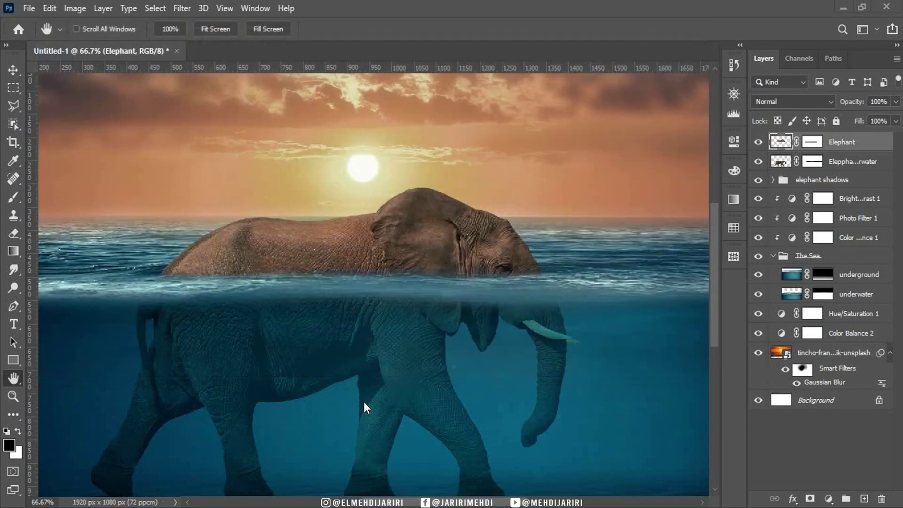
Step: Move the wave up to the waterline and warp its edges to follow the sea surface
mouse_move(464, 297)
mouse_down()
mouse_move(465, 268)
mouse_move(456, 271)
mouse_up()
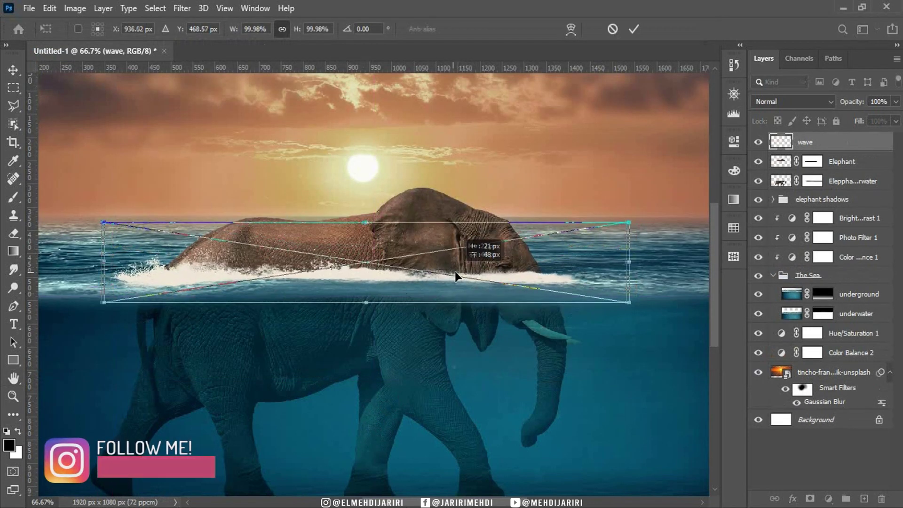
right_click(456, 273)
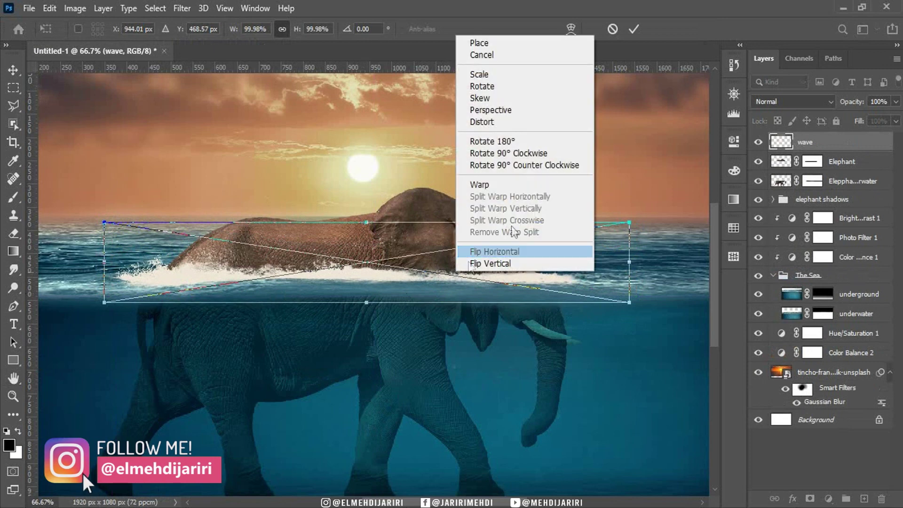
click(479, 184)
drag(279, 304, 279, 312)
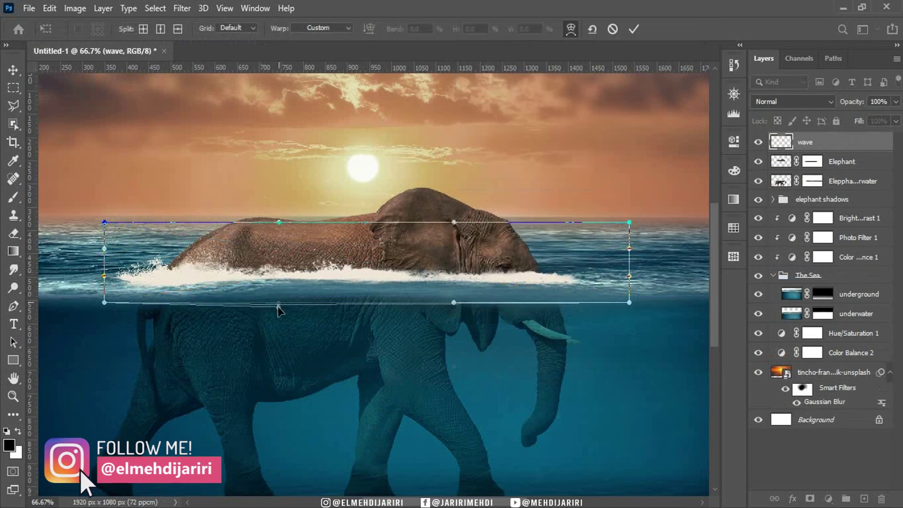
drag(104, 222, 106, 208)
drag(629, 222, 635, 214)
drag(454, 305, 452, 316)
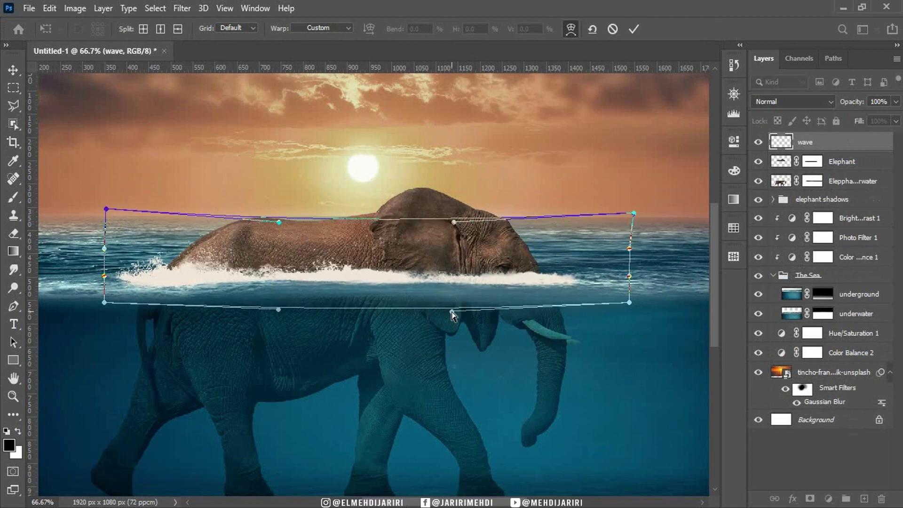
key(Return)
Step: Refit the view, zoom back to 66.7% and centre the composition
key(h)
key(ctrl+0)
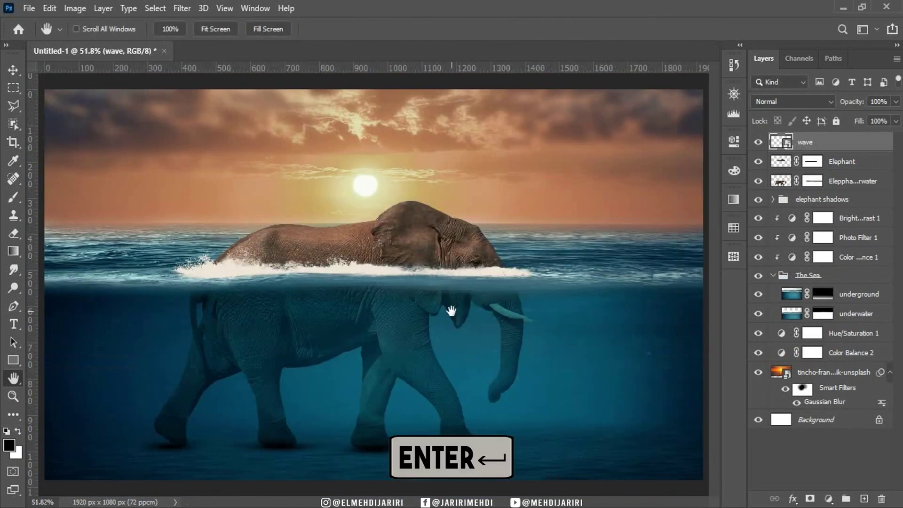
key(ctrl+plus)
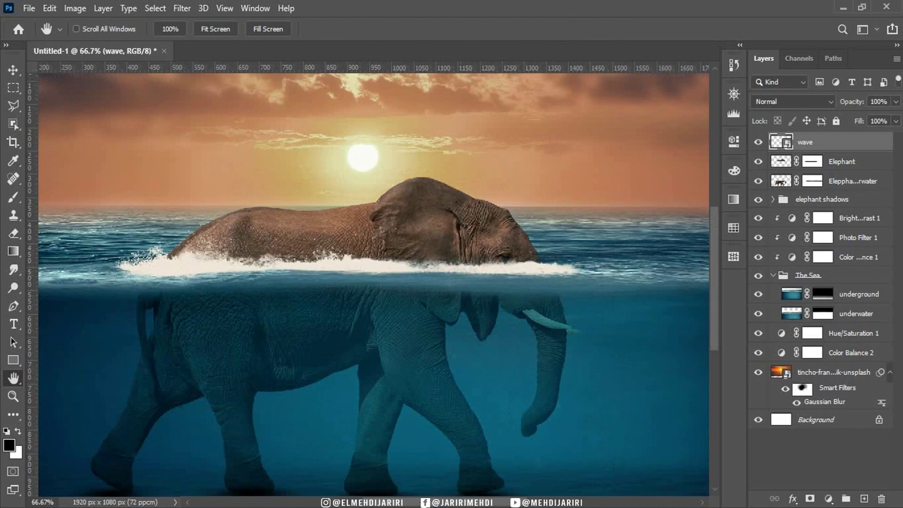
drag(344, 302, 433, 302)
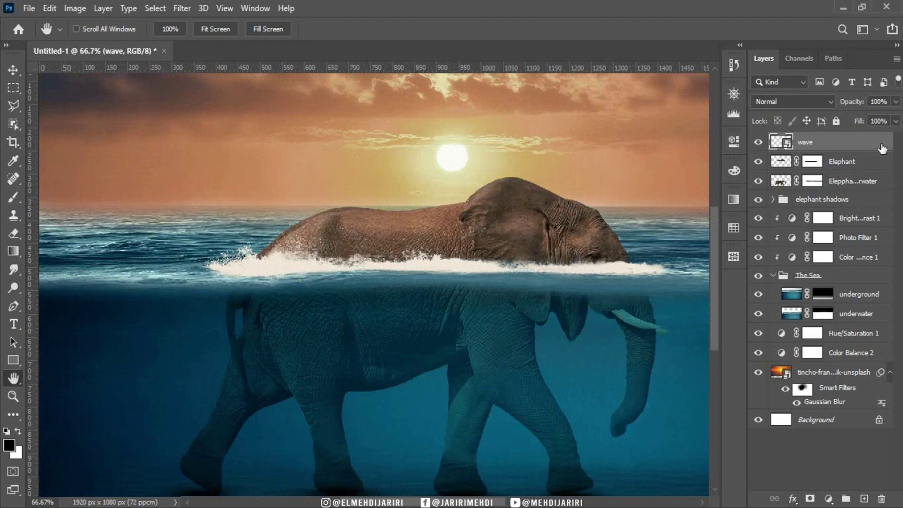
double_click(882, 149)
Step: Give the wave a Screen-mode Color Overlay in pale cyan d7e7e8
click(407, 349)
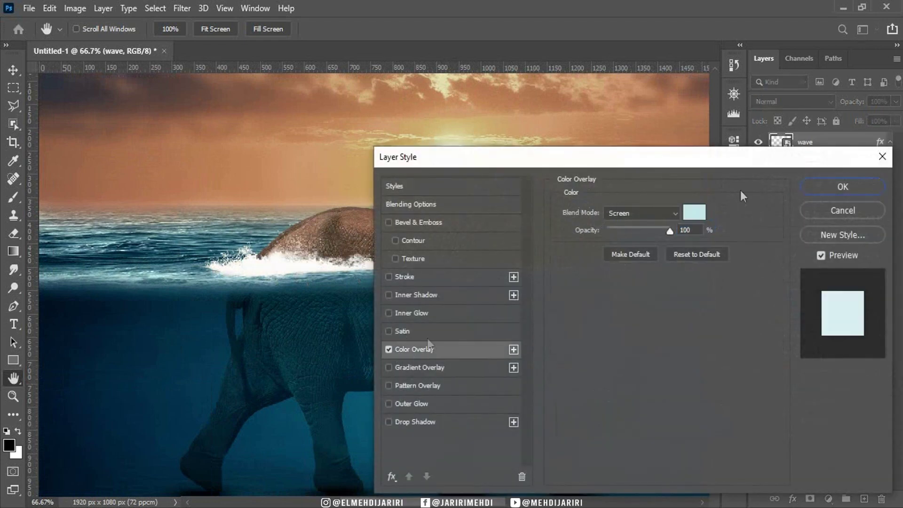
click(694, 212)
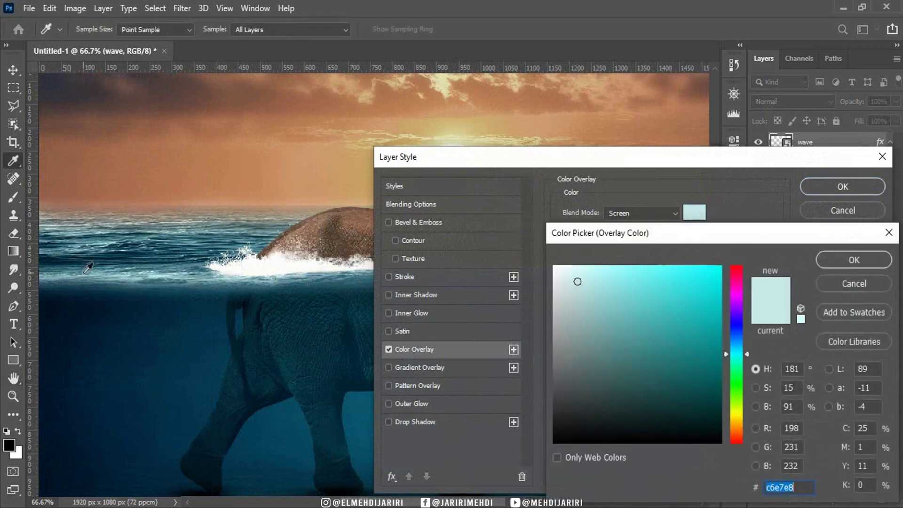
click(579, 281)
drag(579, 281, 568, 282)
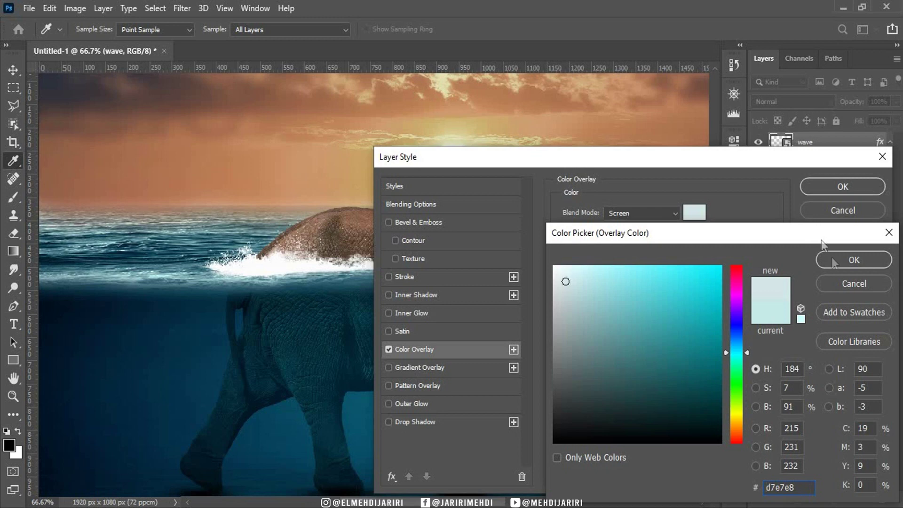
click(834, 259)
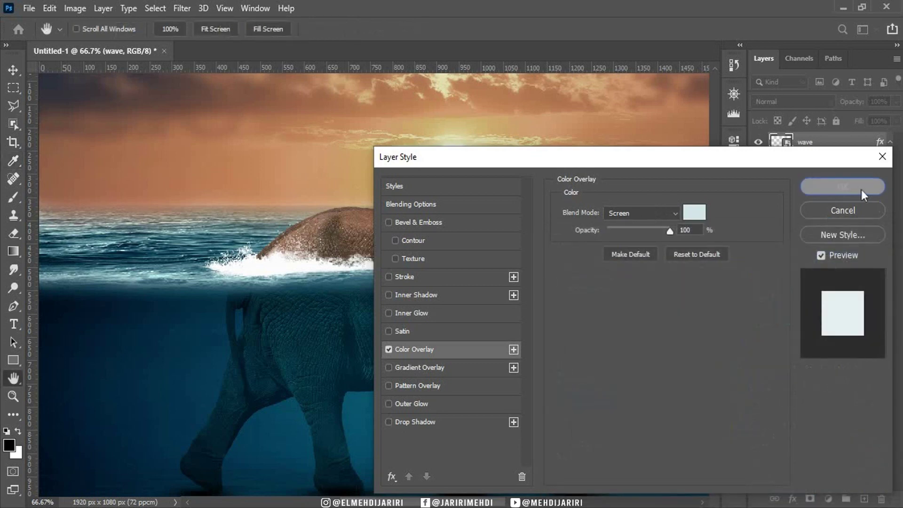
click(861, 189)
Step: Rasterize the wave layer's style into its pixels
right_click(860, 141)
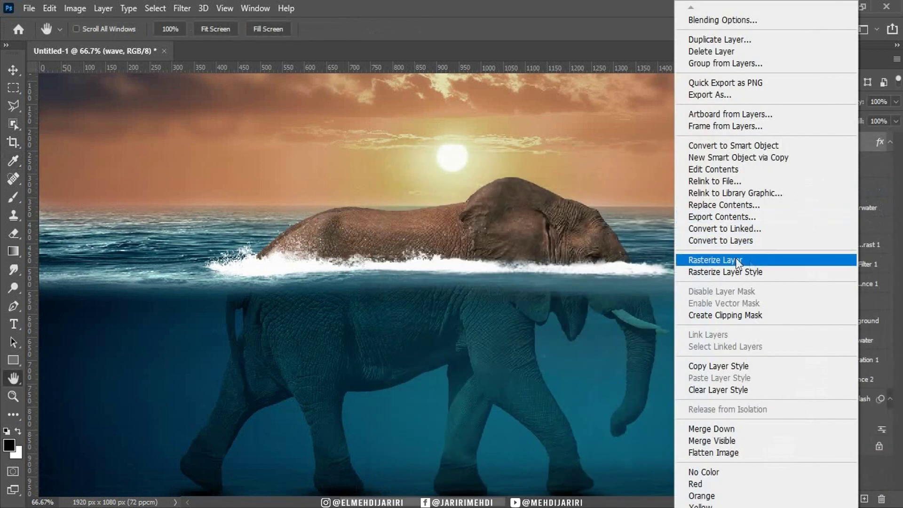
click(735, 272)
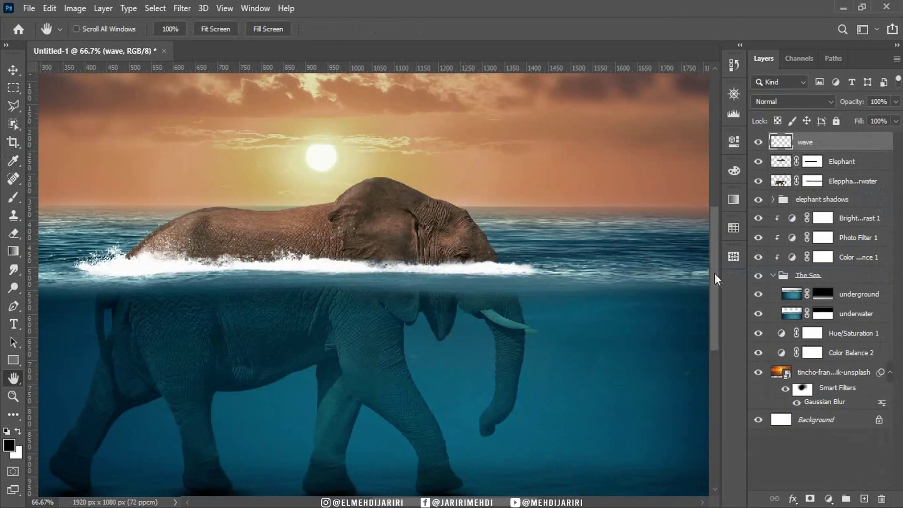
drag(715, 279, 716, 291)
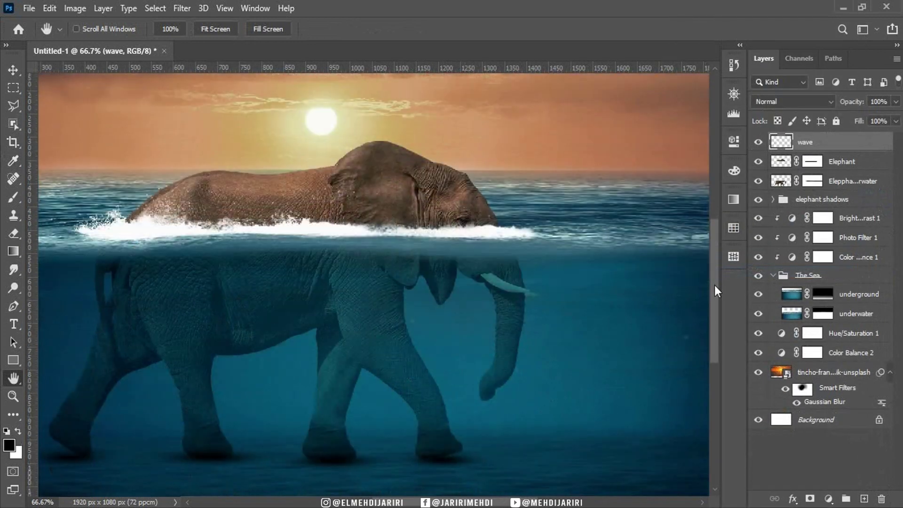
Step: Add a new empty layer named Bubble above the wave
click(864, 499)
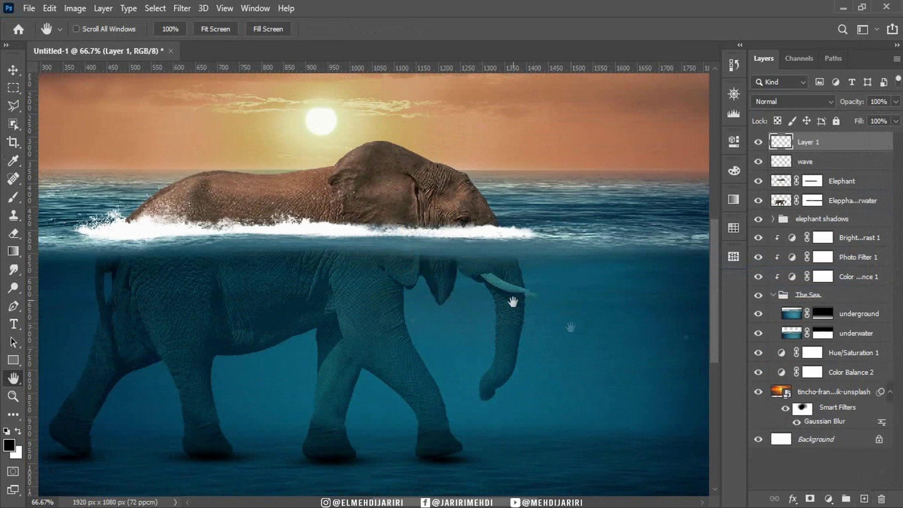
double_click(805, 142)
text(Bubbl)
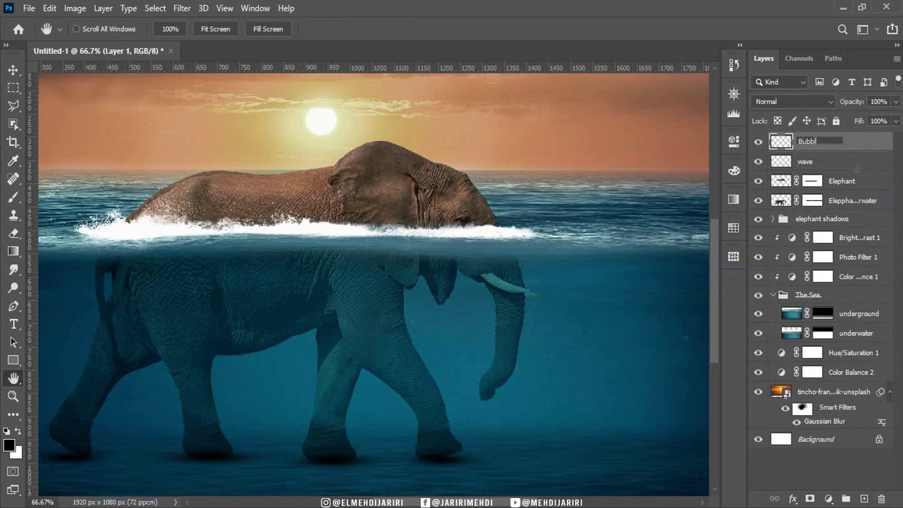
text(e)
key(Return)
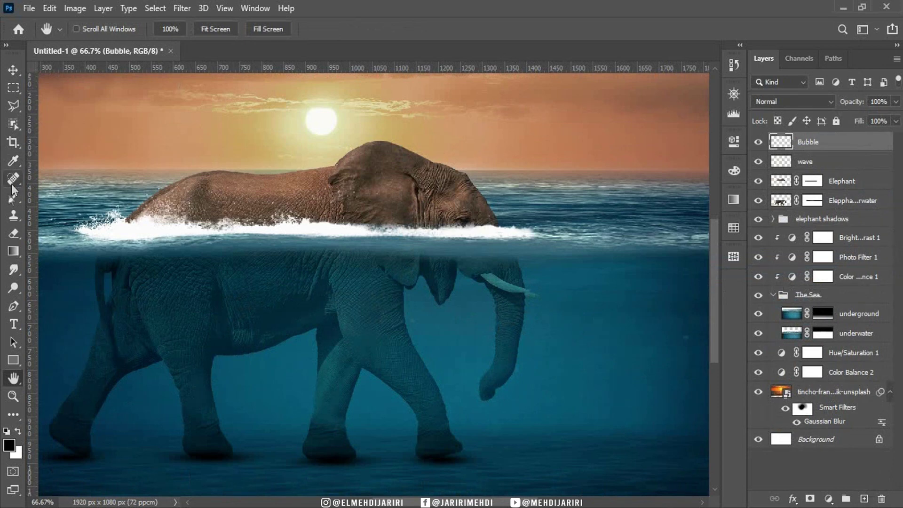
Step: Choose bubble brush 1 from the bubble_brushes_by_quethu_d7bl6zd set and zoom to 200% on the trunk
click(11, 203)
click(56, 210)
click(96, 29)
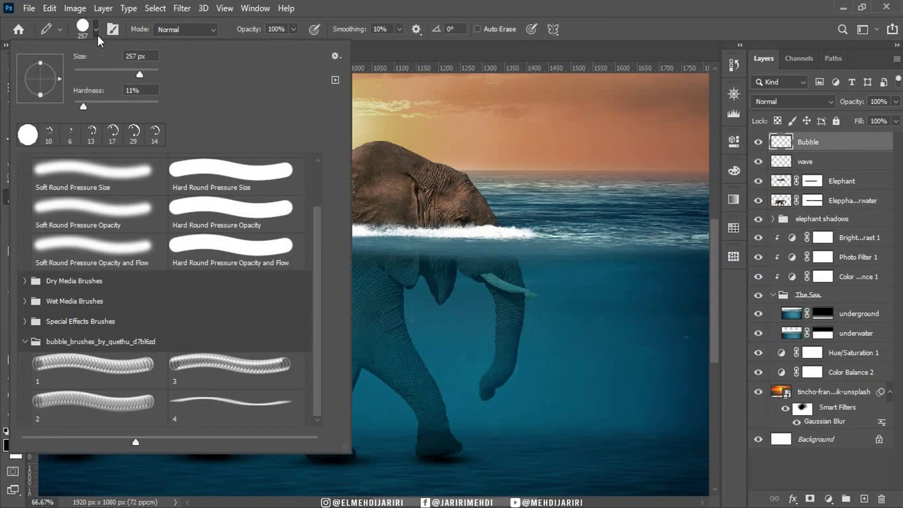
click(107, 350)
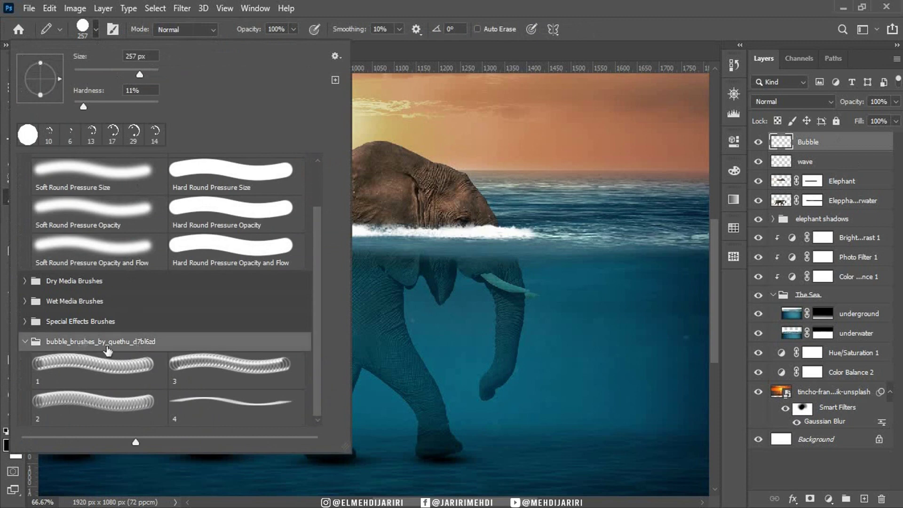
click(93, 364)
key(Return)
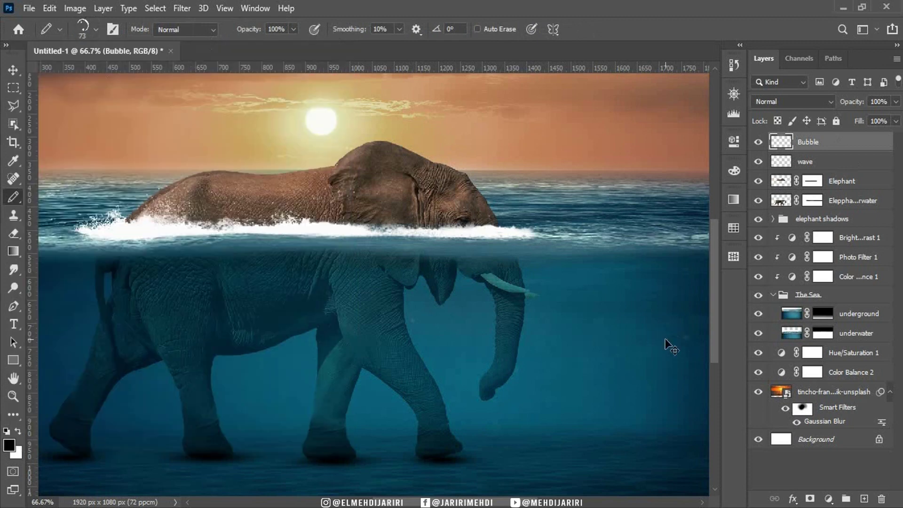
key(h)
key(ctrl+plus)
key(ctrl+plus)
drag(312, 170, 375, 178)
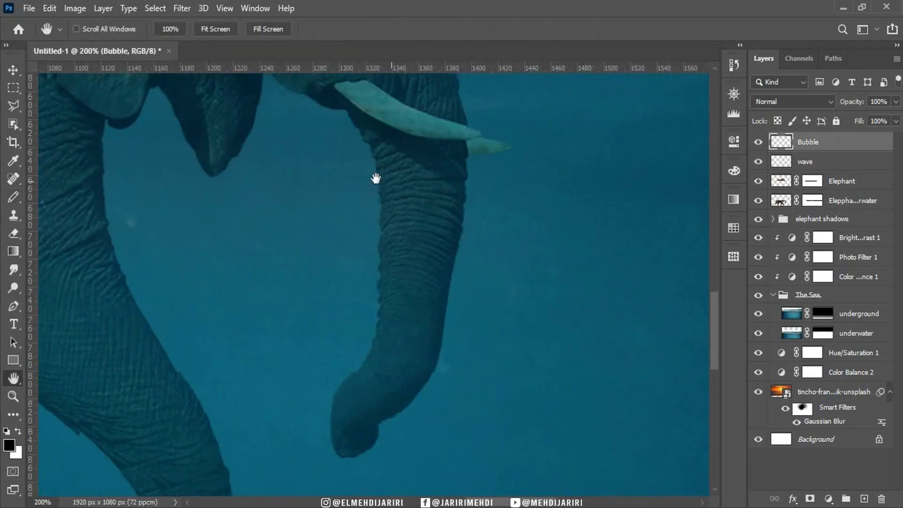
Step: Undo a stray test dab and set bubble brush 1 to white at 29 px
drag(14, 197, 54, 194)
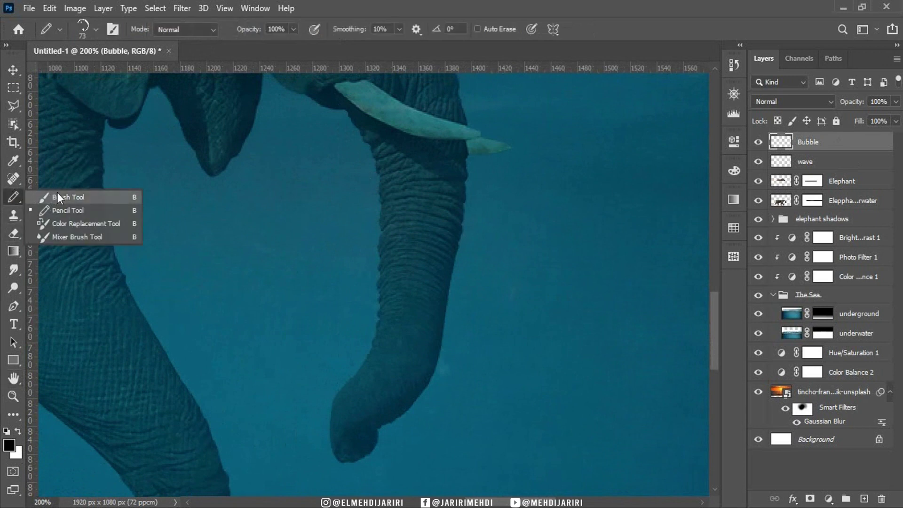
drag(544, 216, 448, 205)
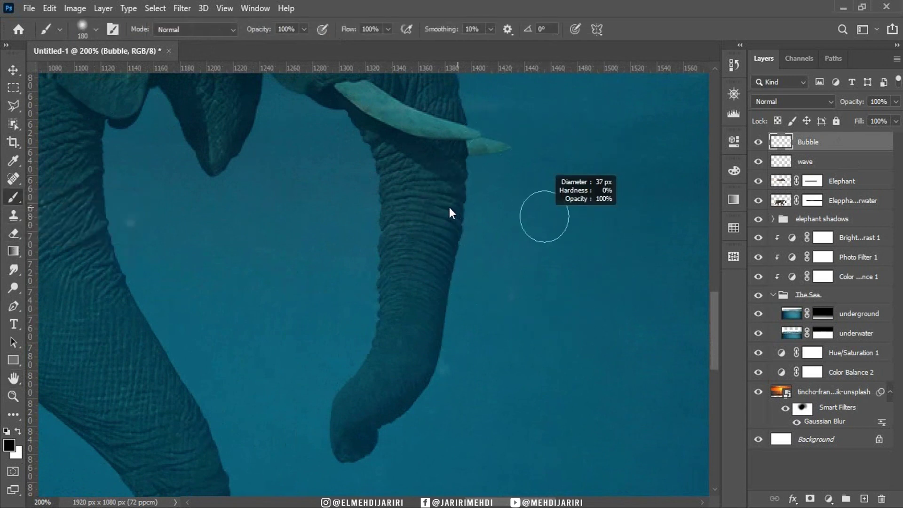
click(520, 180)
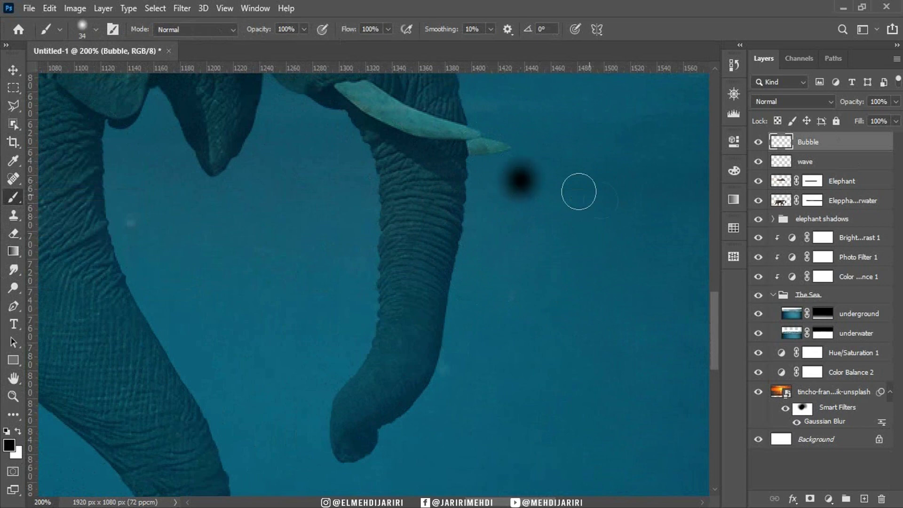
key(ctrl+z)
click(96, 30)
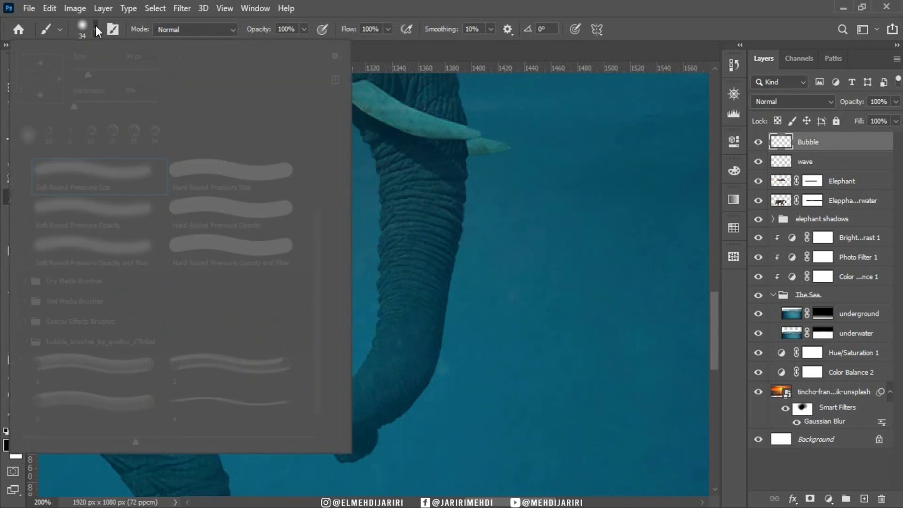
click(77, 363)
key(Return)
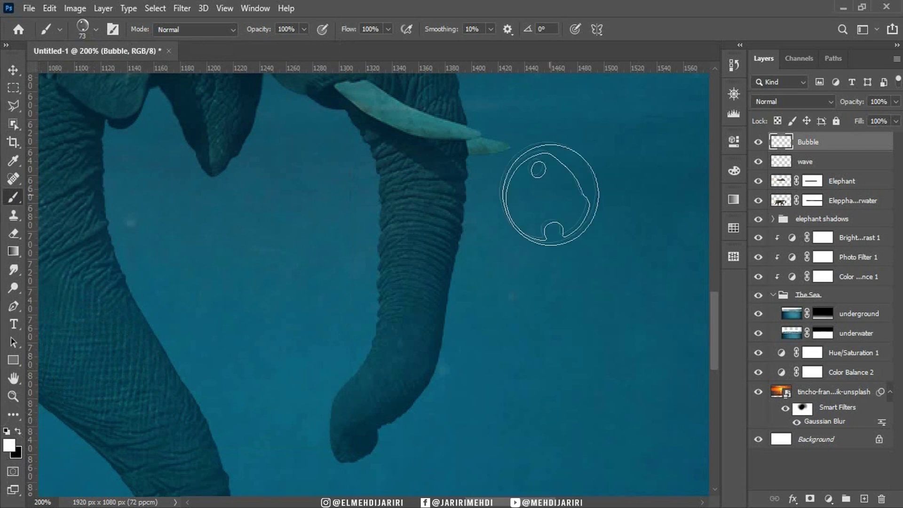
drag(560, 181, 524, 178)
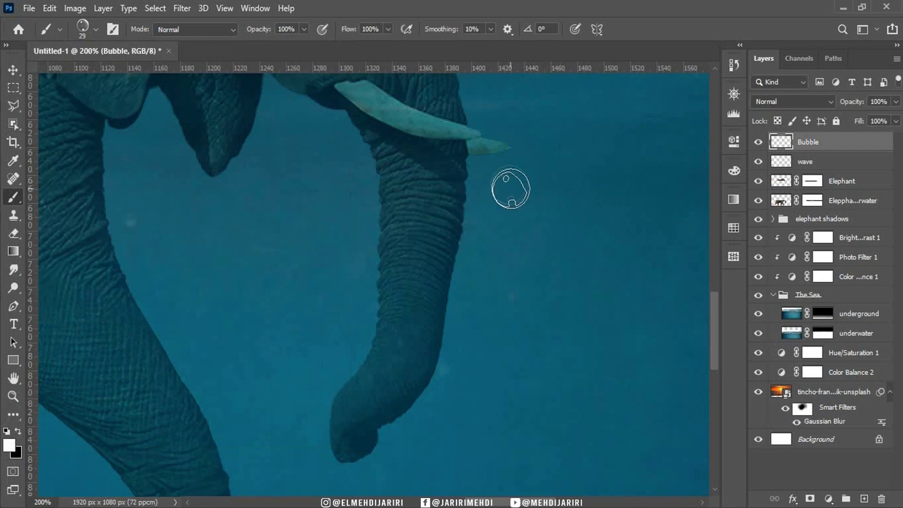
Step: Stamp small white bubbles along the trunk and in the nearby open water
click(501, 184)
click(346, 341)
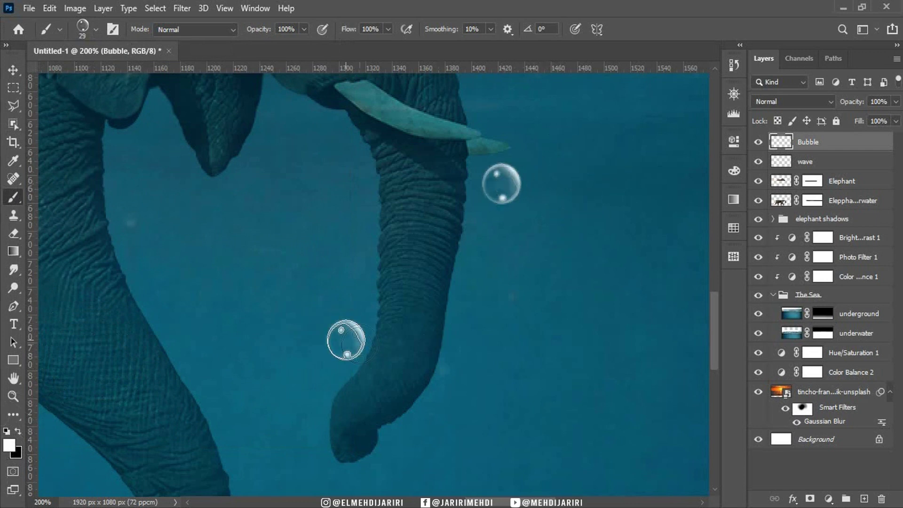
click(406, 199)
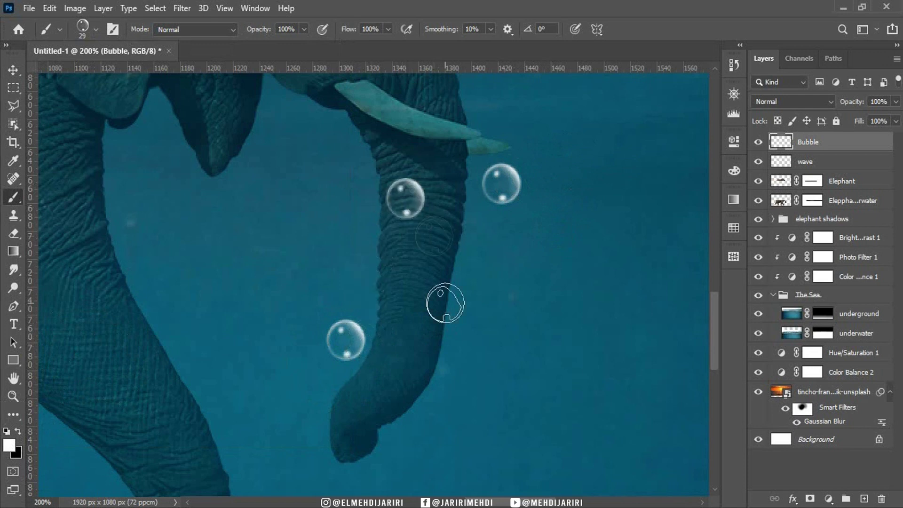
click(446, 290)
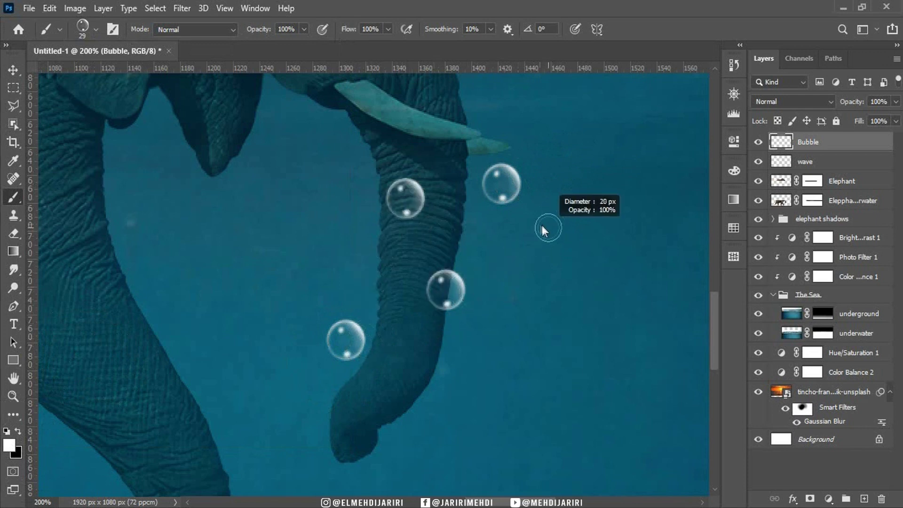
click(531, 212)
click(430, 227)
click(471, 207)
click(358, 405)
click(507, 360)
click(470, 320)
click(542, 173)
Step: Add several larger bubbles around the trunk and view the whole composition
click(404, 445)
click(382, 374)
click(486, 243)
click(374, 268)
click(437, 361)
key(ctrl+0)
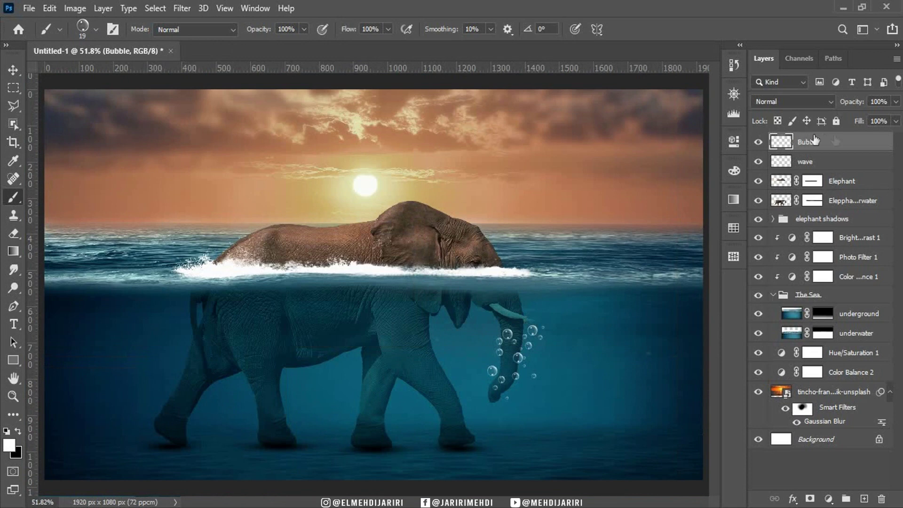
Step: Set the Bubble layer to Overlay blend mode and add a new empty layer above it
click(804, 101)
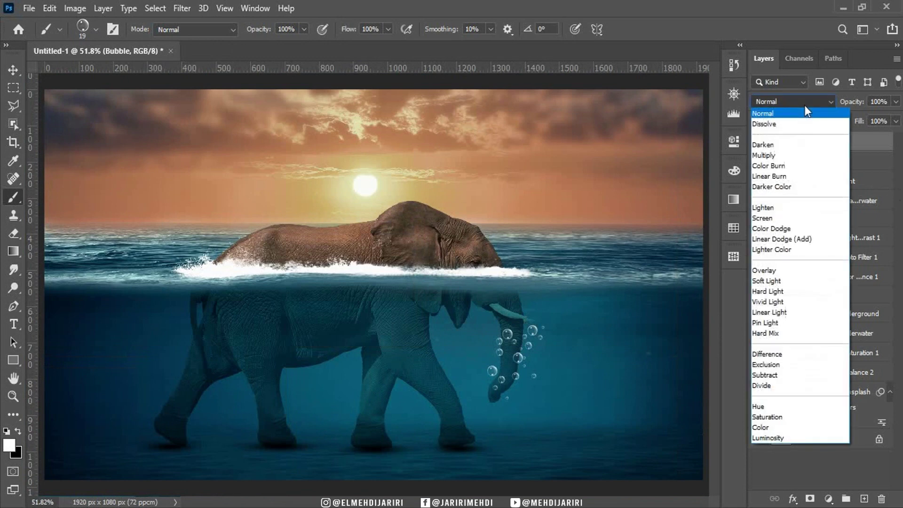
click(764, 268)
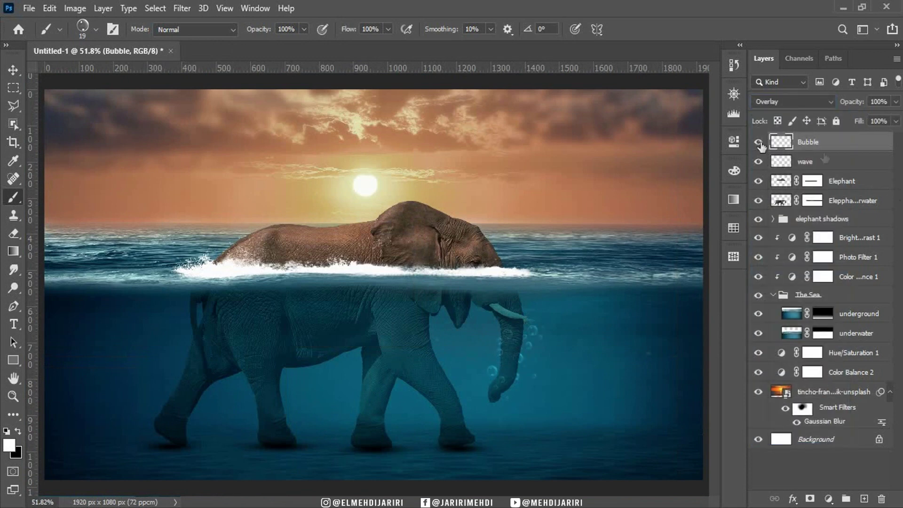
click(21, 70)
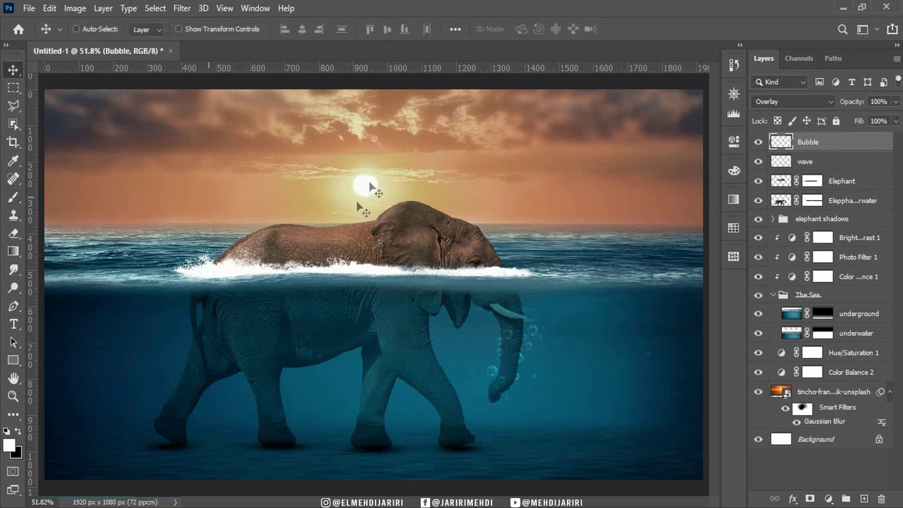
click(865, 499)
Step: Name the new layer 'dimension' and switch to the Gradient tool
double_click(818, 145)
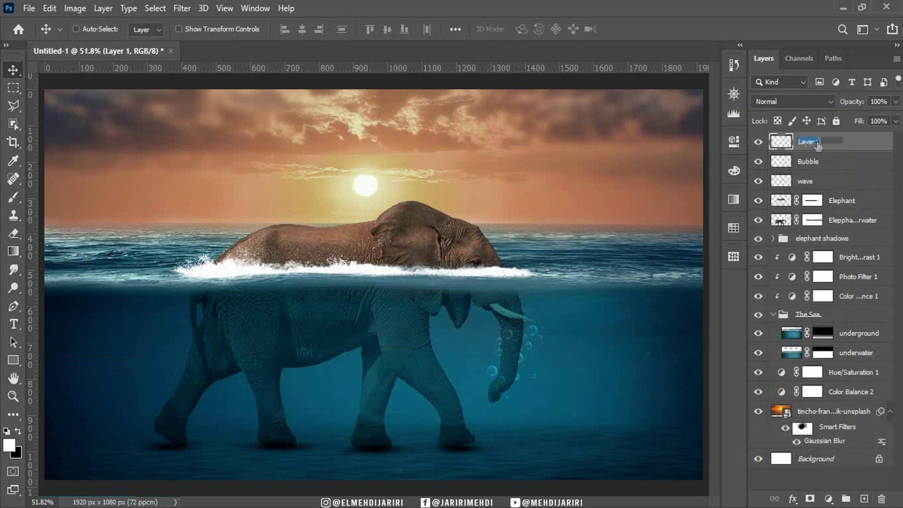
text(dimension)
key(Return)
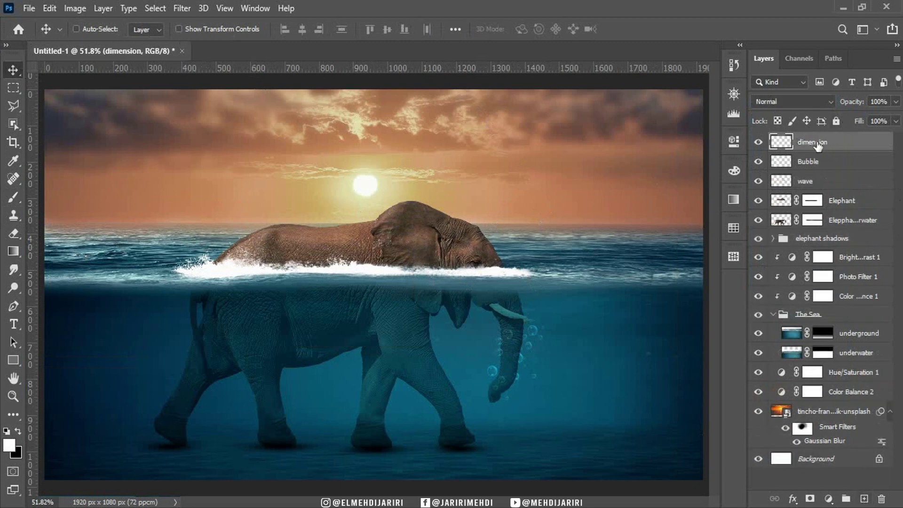
key(b)
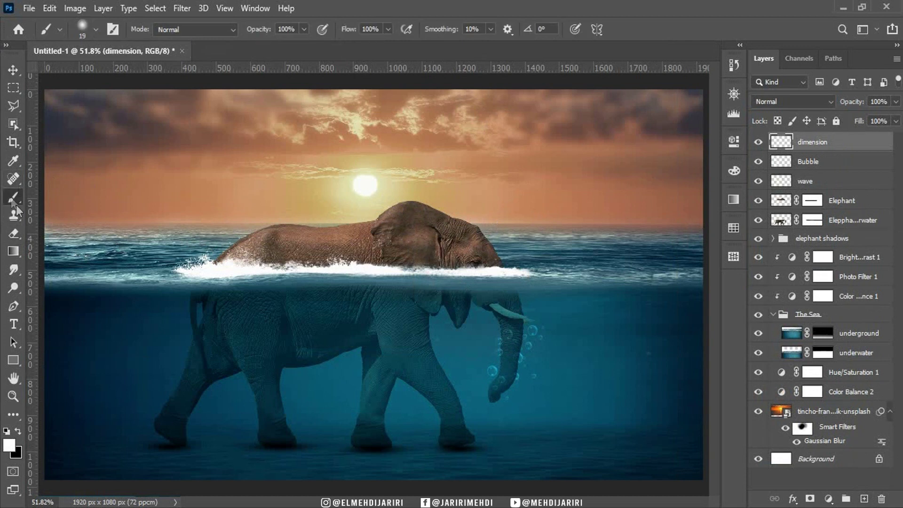
drag(13, 252, 81, 253)
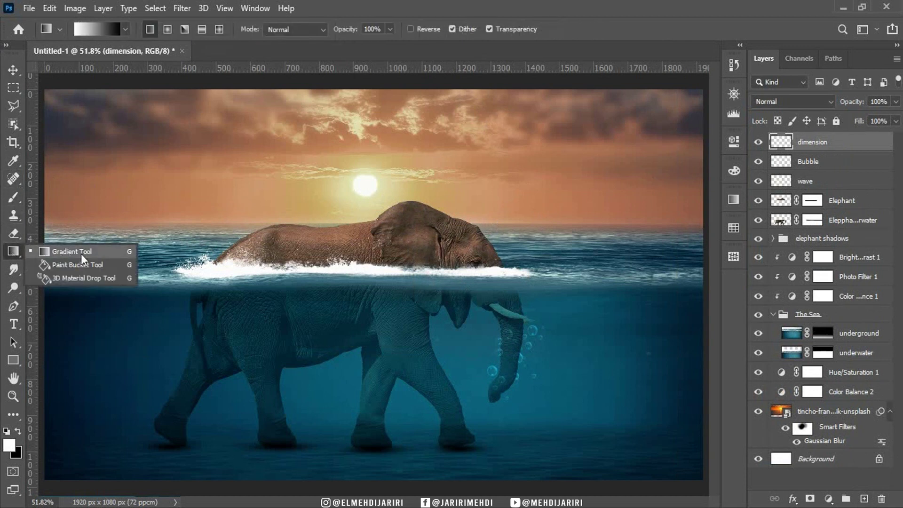
Step: Set the foreground colour to a saturated yellow
key(alt)
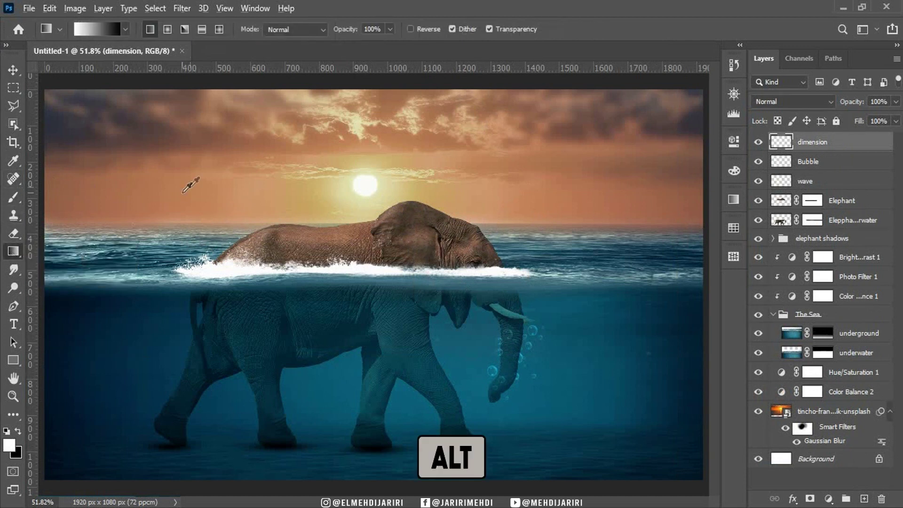
alt+click(332, 187)
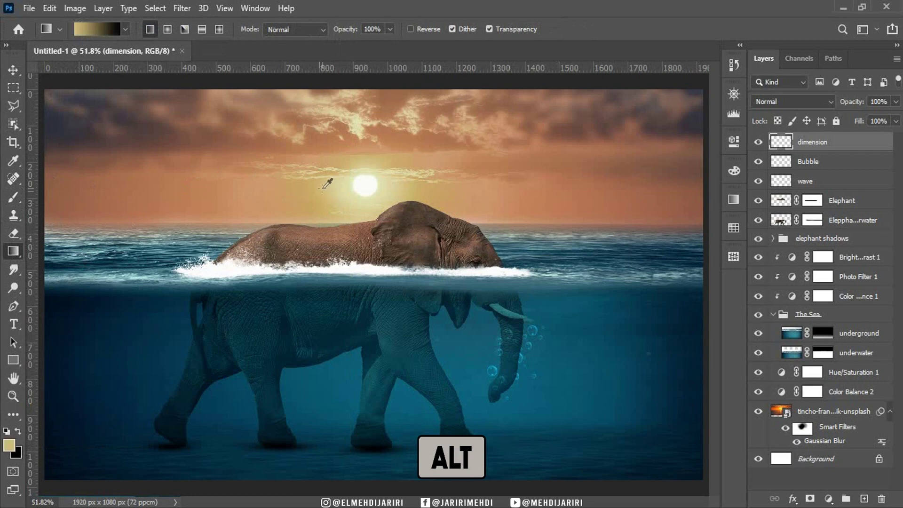
click(13, 448)
mouse_move(690, 328)
mouse_down()
mouse_move(700, 257)
mouse_move(687, 258)
mouse_up()
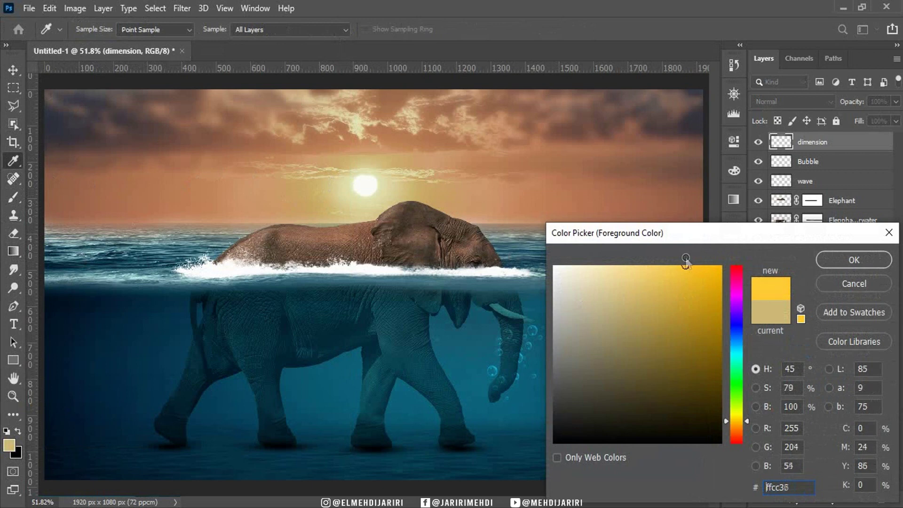
click(854, 260)
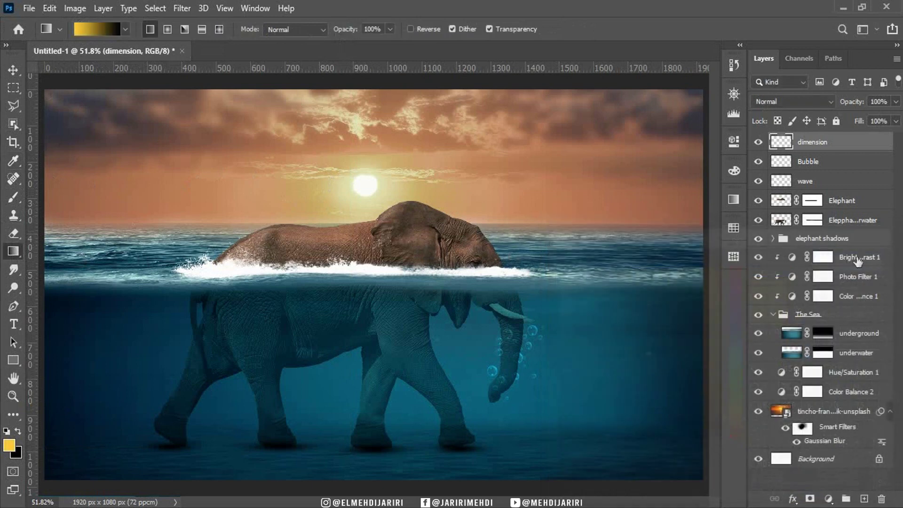
Step: Choose the yellow-to-transparent gradient preset with the Reflected gradient type
click(125, 29)
drag(185, 140, 190, 182)
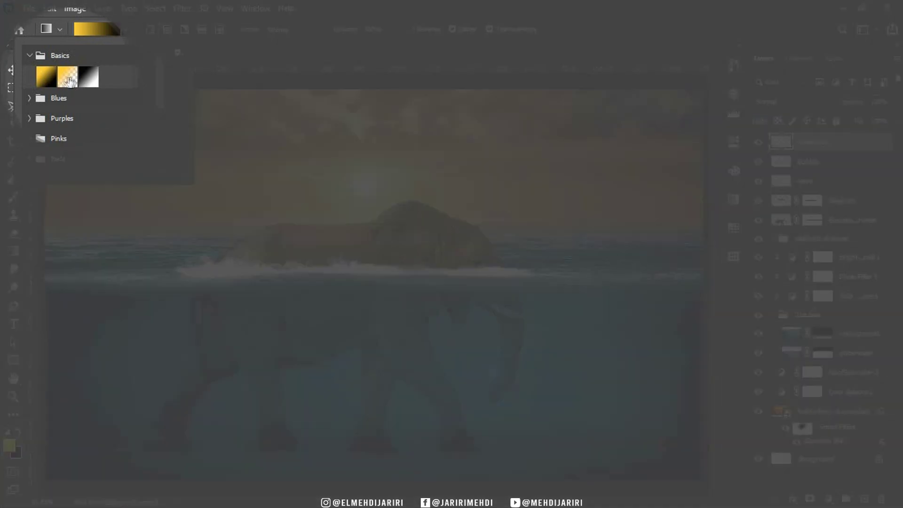
click(68, 81)
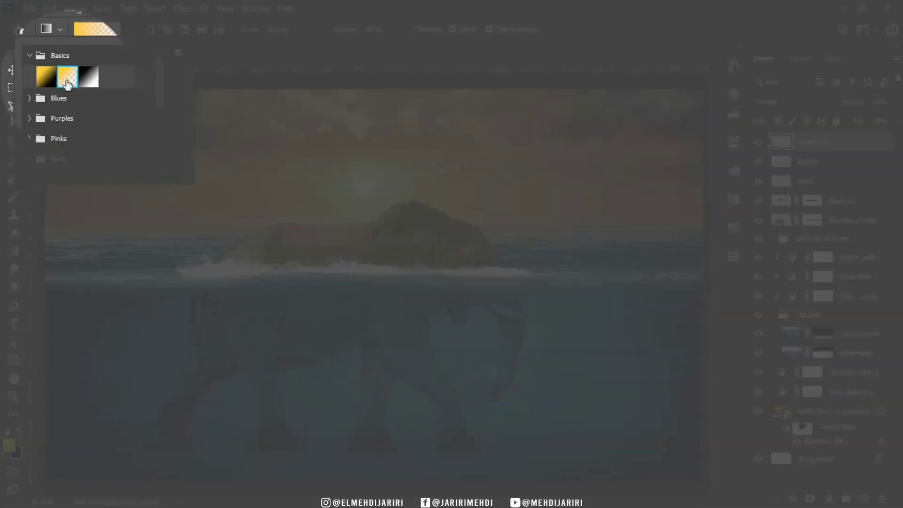
key(Return)
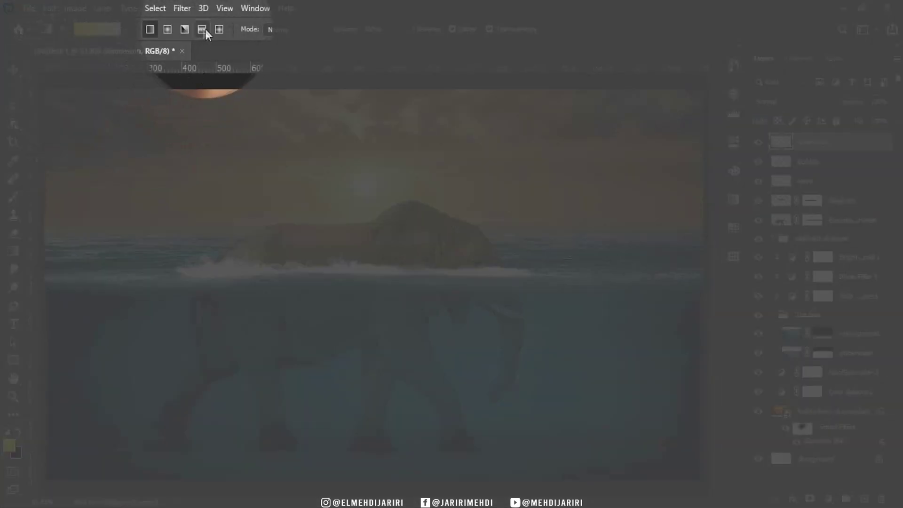
click(203, 31)
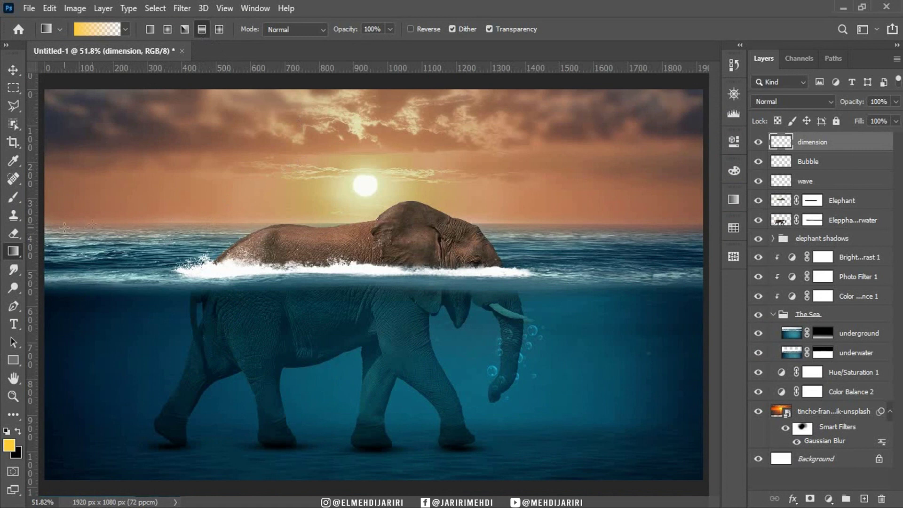
Step: Place a vertical guide near x 415 px and draw a yellow reflected glow band along the horizon
drag(32, 217, 188, 214)
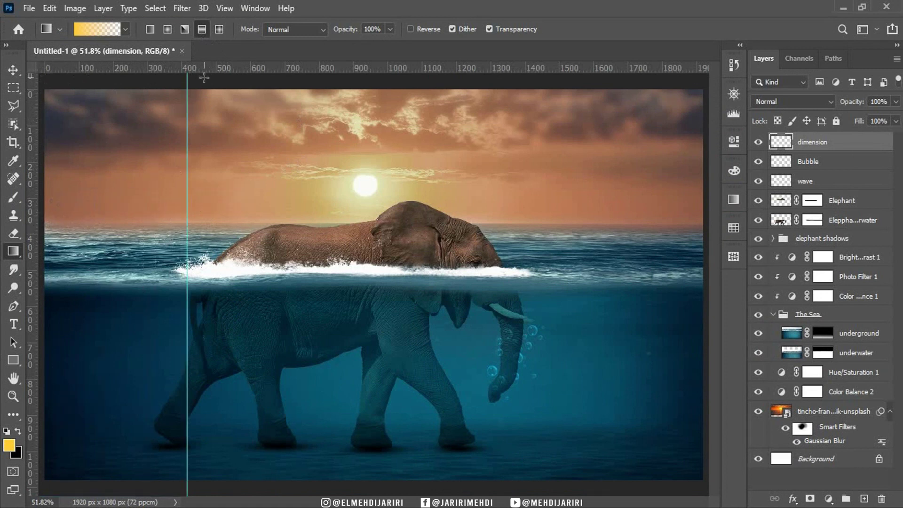
key(ctrl+r)
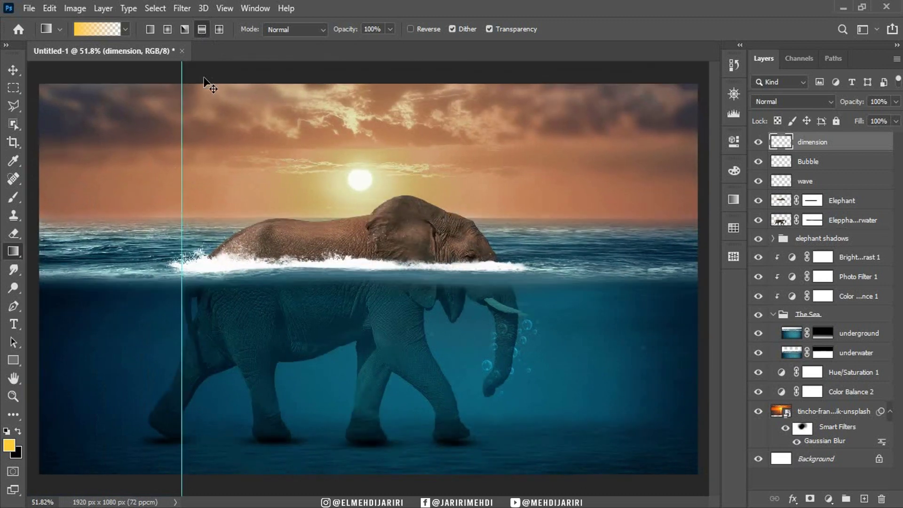
key(ctrl+r)
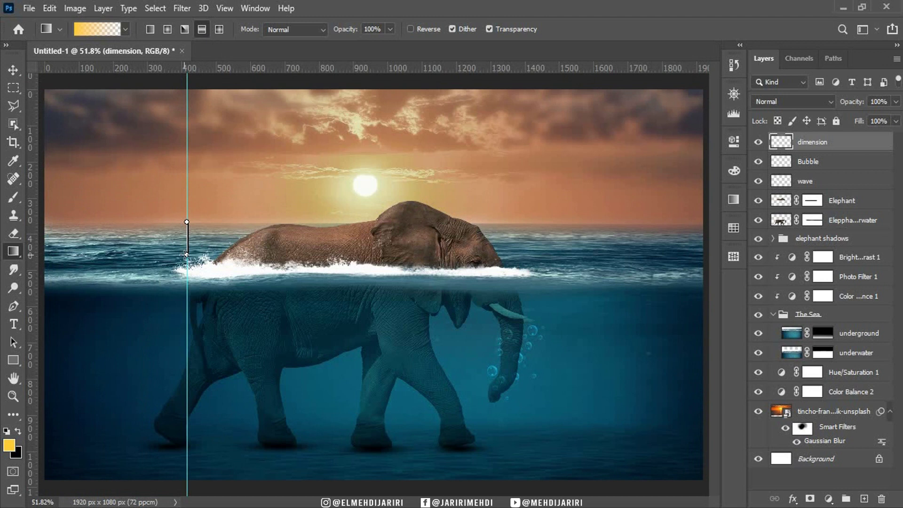
drag(187, 254, 186, 257)
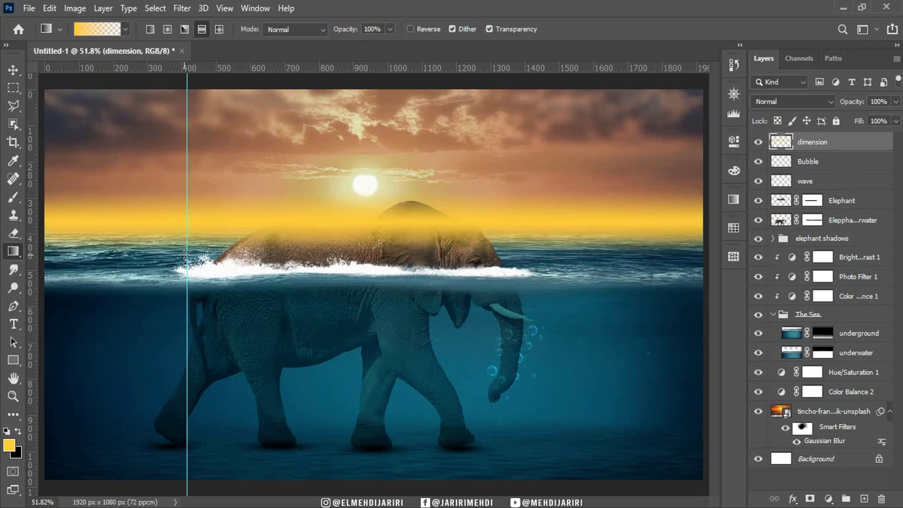
key(ctrl+h)
key(ctrl+h)
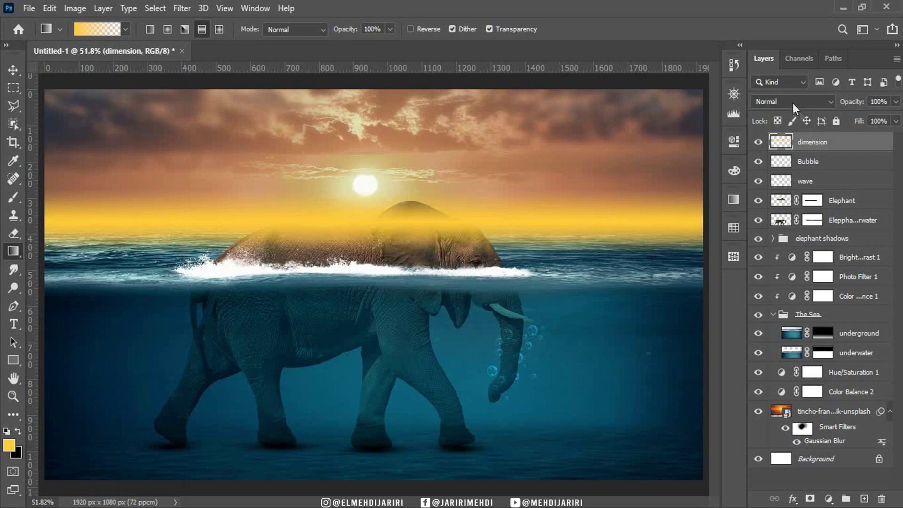
Step: Set the dimension layer to Screen at 80% opacity, beneath the Elephant layer
click(794, 101)
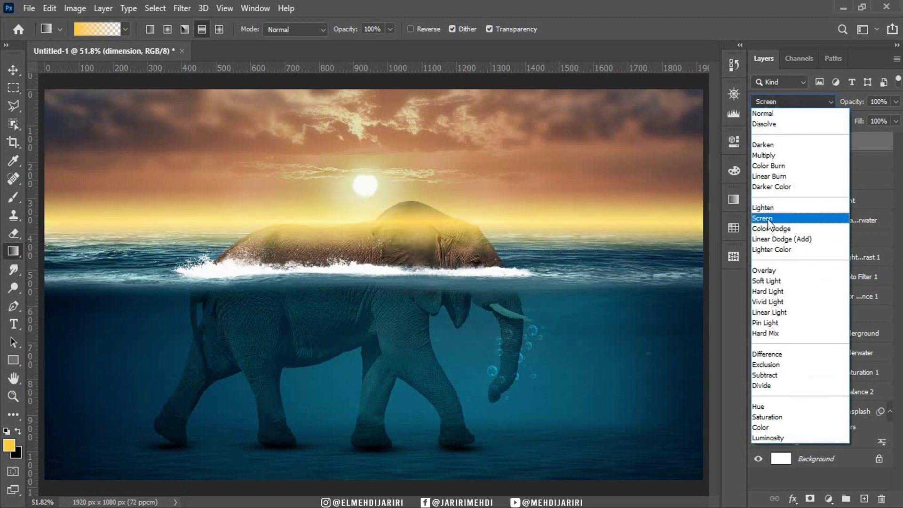
click(768, 219)
drag(832, 141, 822, 209)
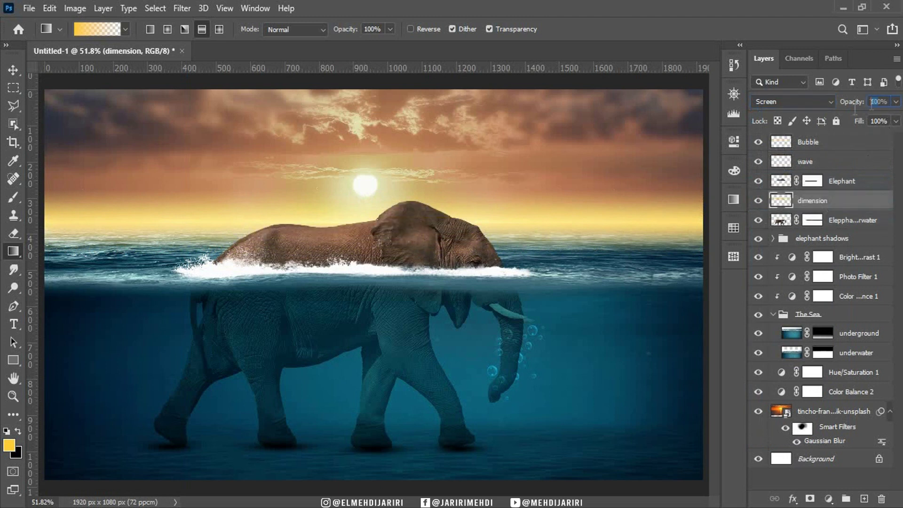
text(80)
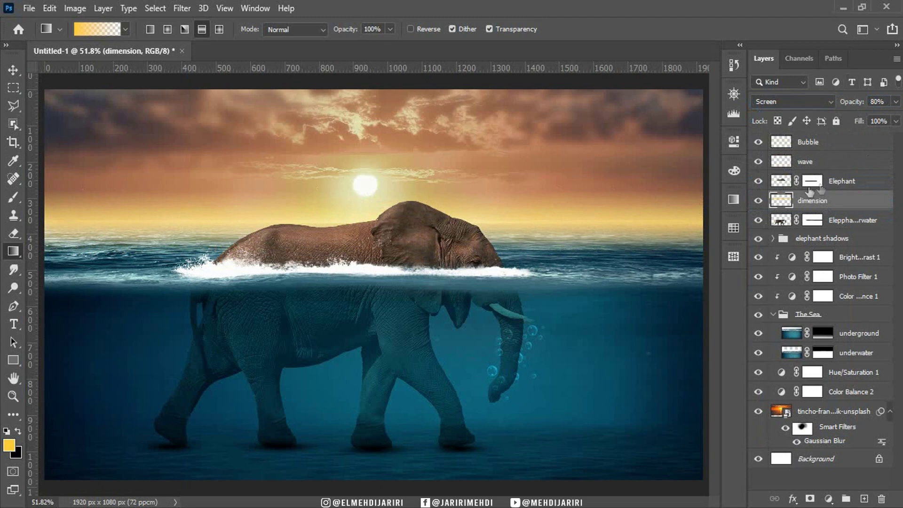
click(789, 184)
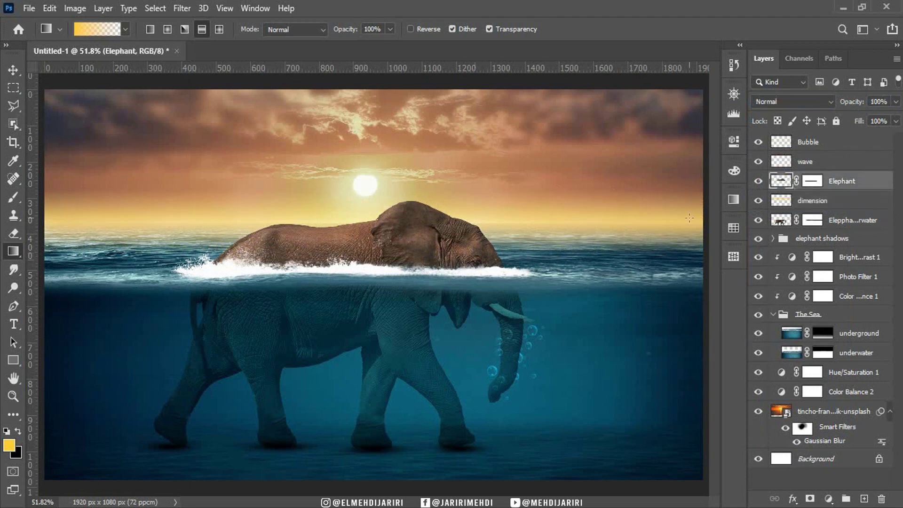
Step: Give the Elephant layer an orange ef7310 Inner Glow: Screen, 50% opacity, 57 px size
key(ctrl+equal)
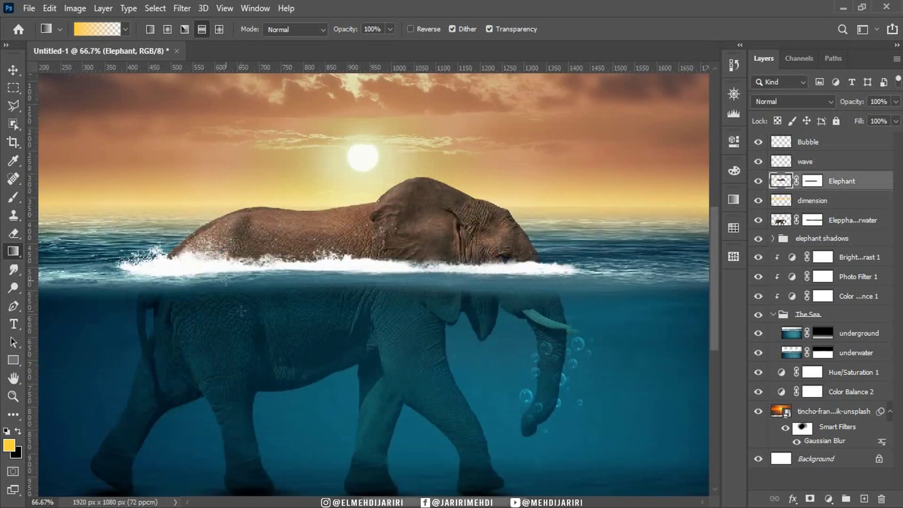
key(ctrl+equal)
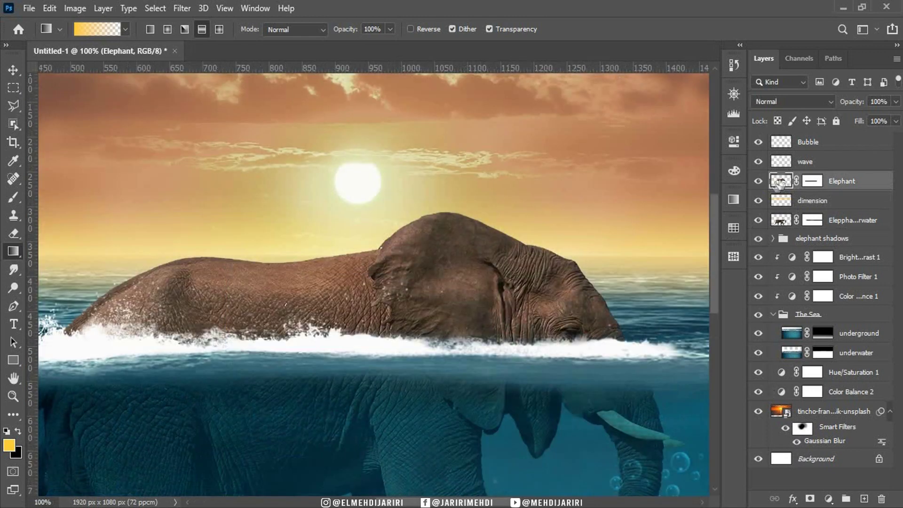
double_click(879, 185)
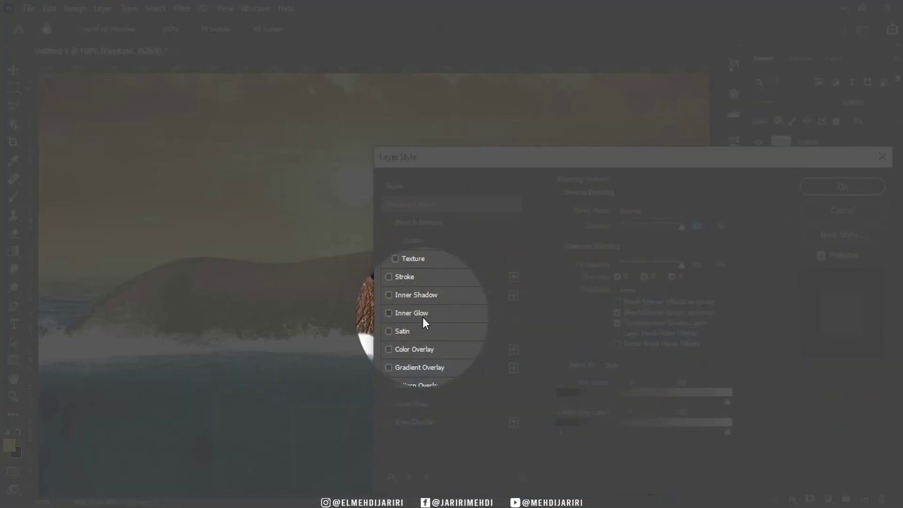
click(429, 315)
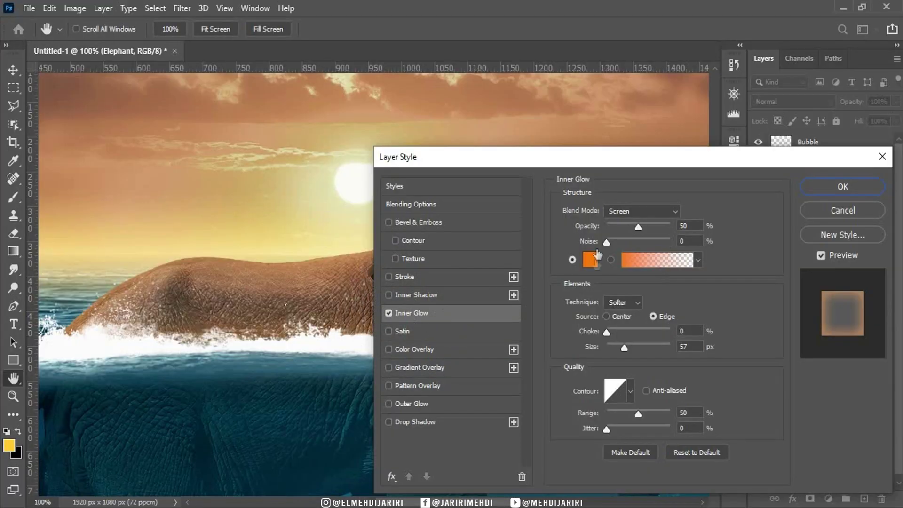
click(592, 259)
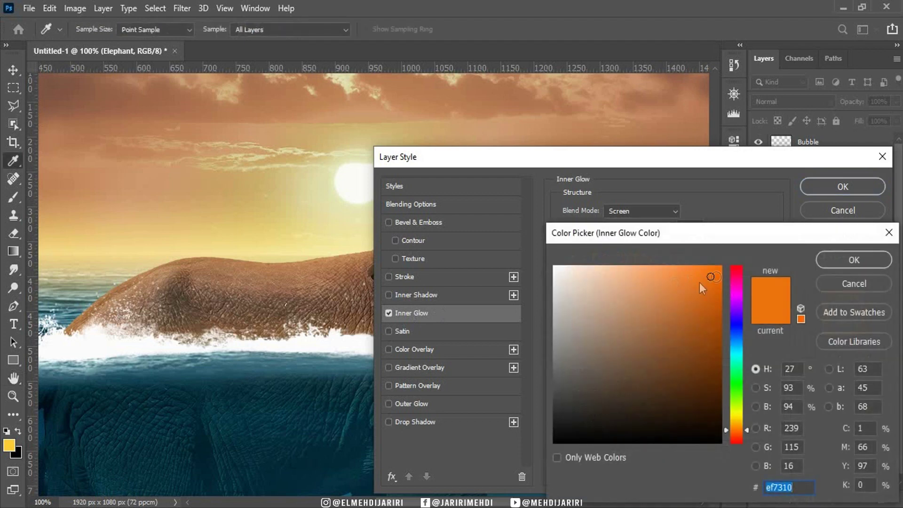
click(826, 262)
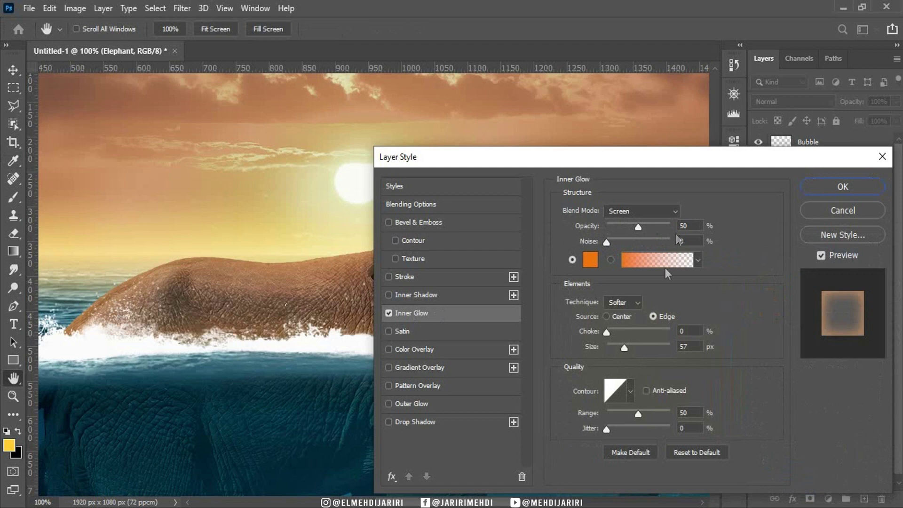
click(851, 185)
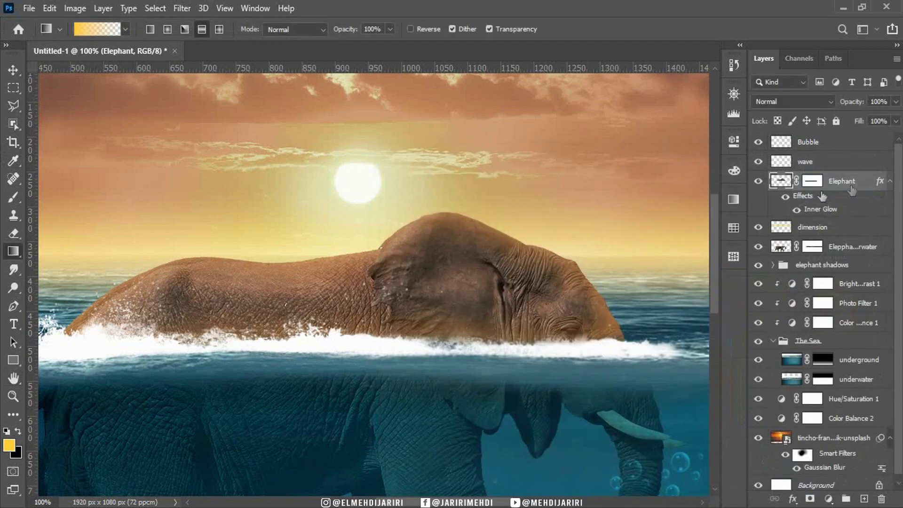
scroll(533, 335, left, 3)
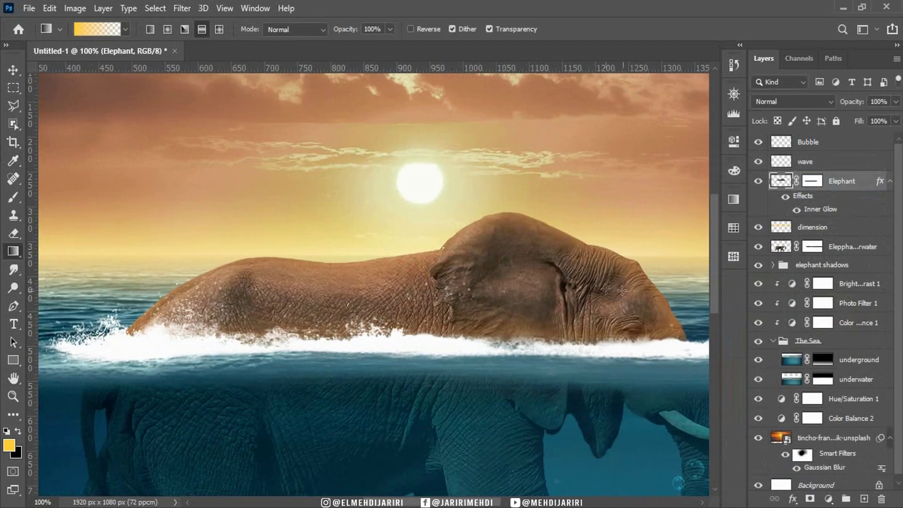
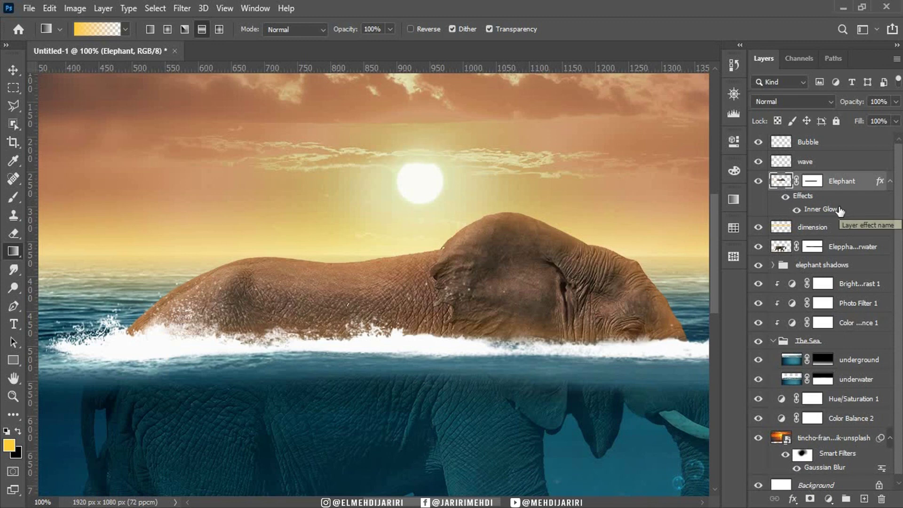
Step: Convert the elephant's Inner Glow effect into its own separate layer
right_click(840, 210)
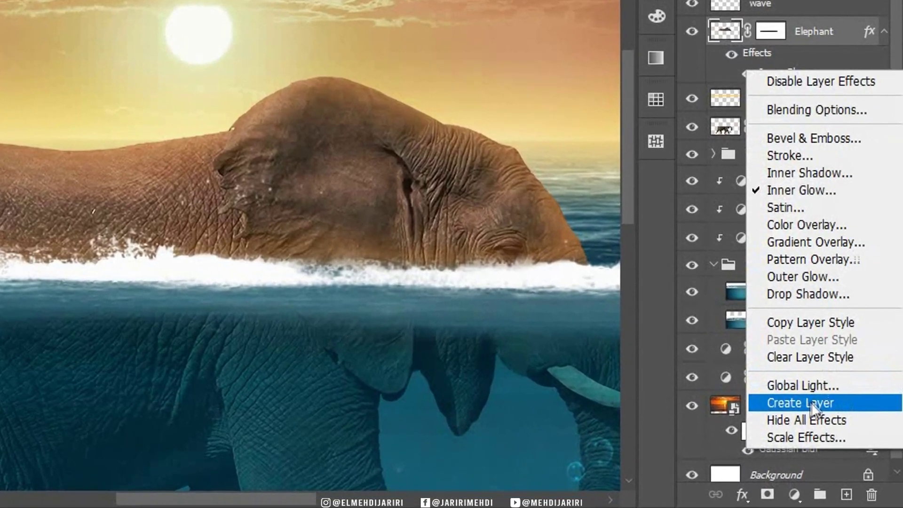
click(842, 423)
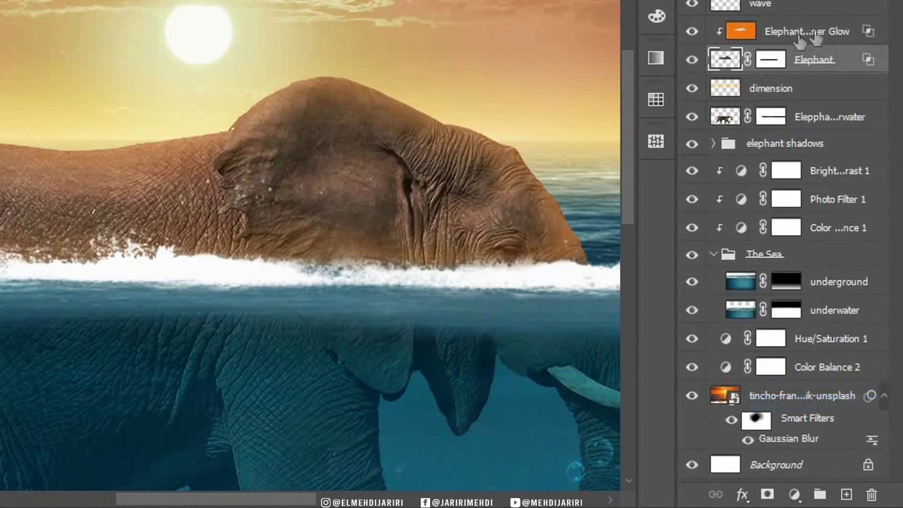
click(813, 34)
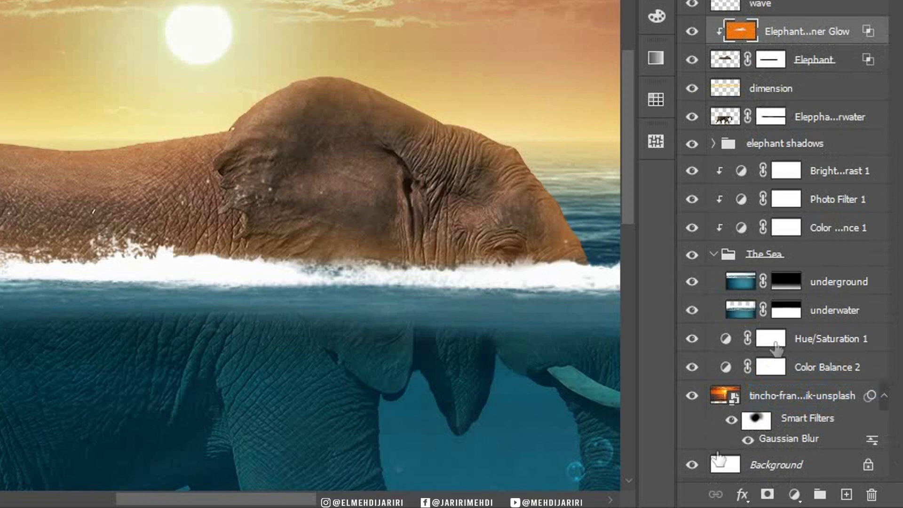
Step: Mask the inner glow layer and paint it out along the waterline with a 93 px brush
click(768, 494)
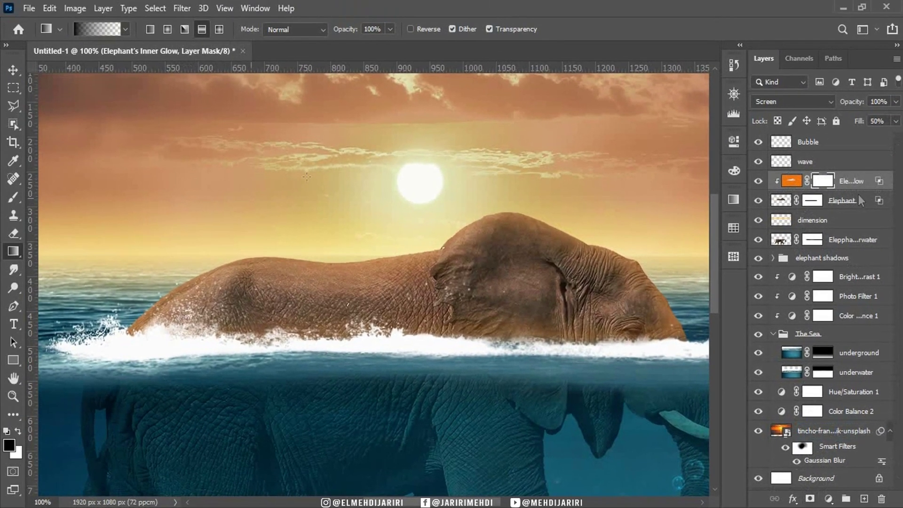
click(14, 200)
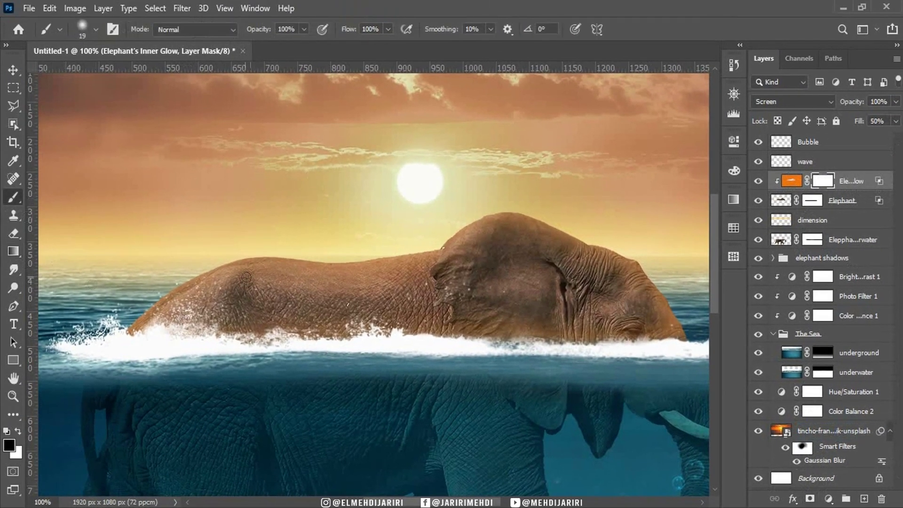
right_click(294, 310)
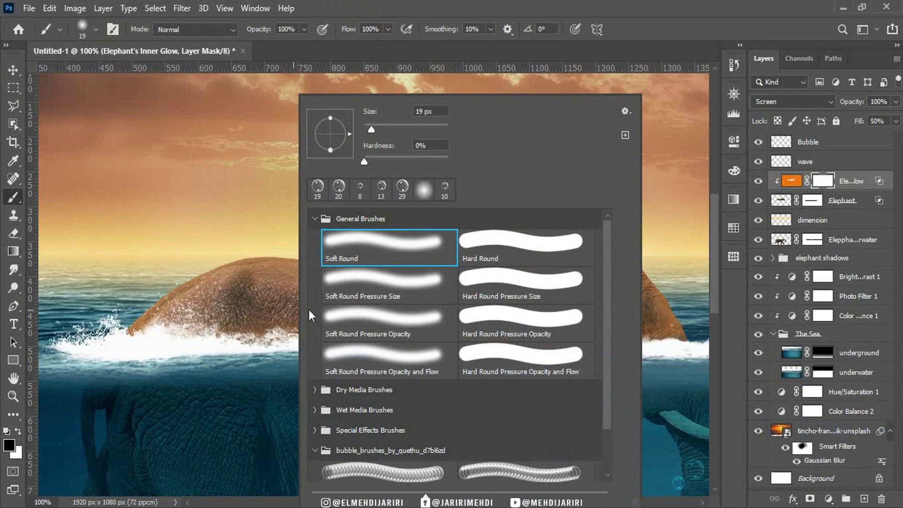
click(308, 310)
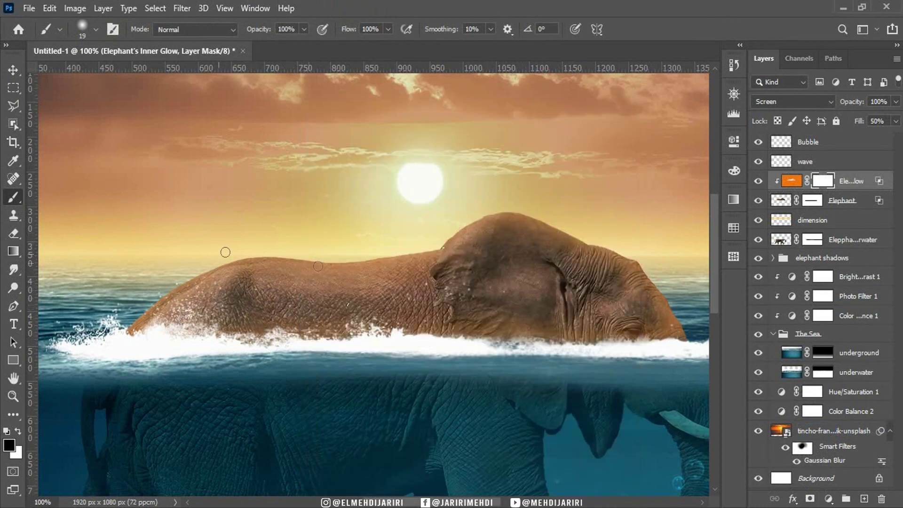
drag(318, 266, 352, 266)
mouse_move(654, 346)
mouse_down()
mouse_move(525, 325)
mouse_move(509, 359)
mouse_up()
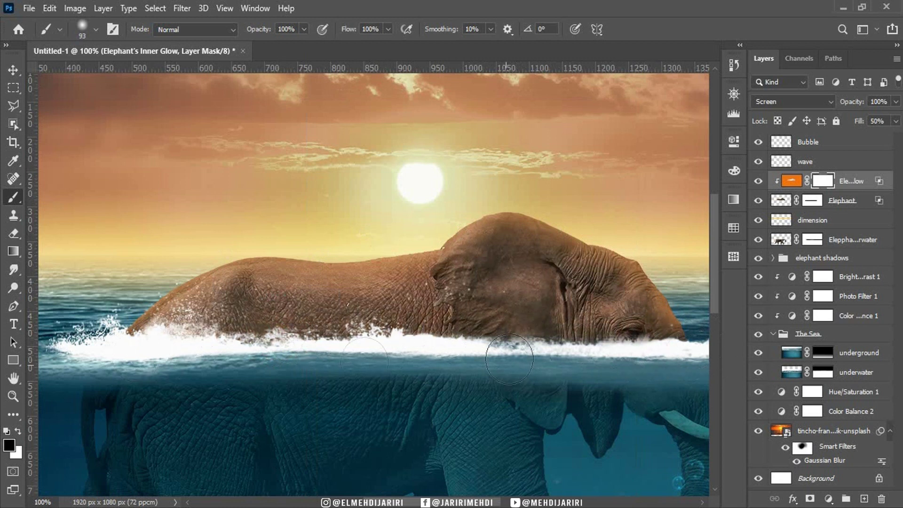
click(758, 180)
click(829, 499)
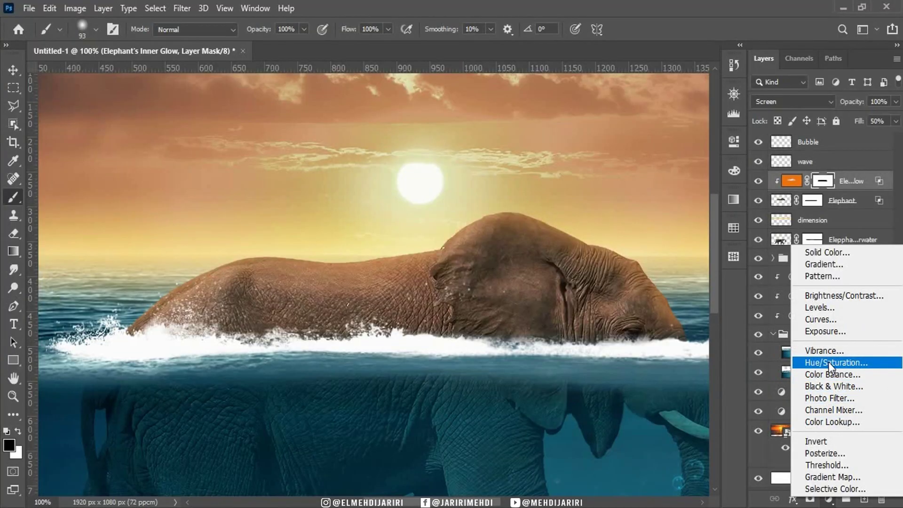
Step: Add a Hue/Saturation adjustment at -40 saturation over the elephant, then a new empty layer
click(828, 362)
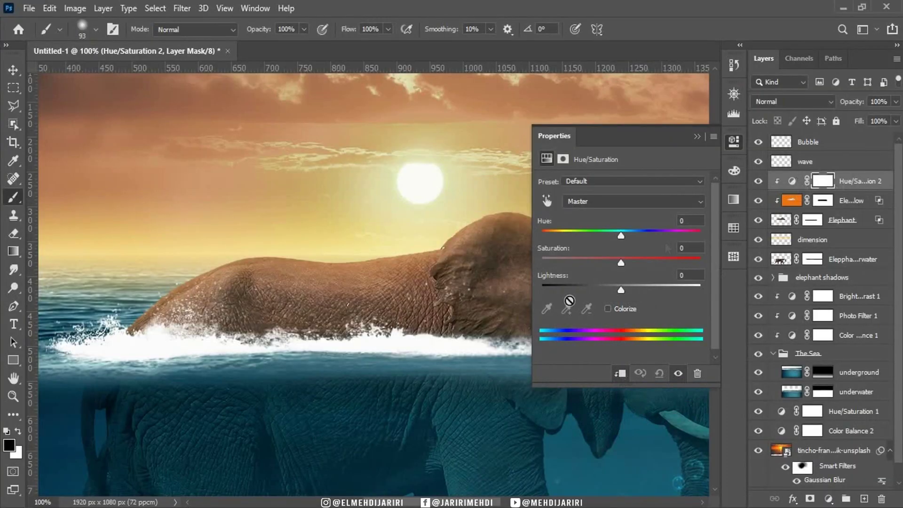
drag(622, 264, 589, 264)
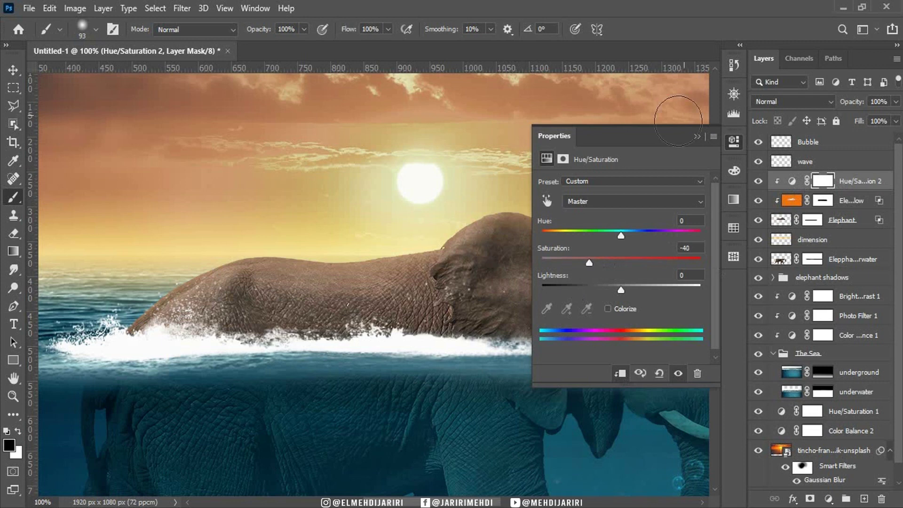
click(698, 136)
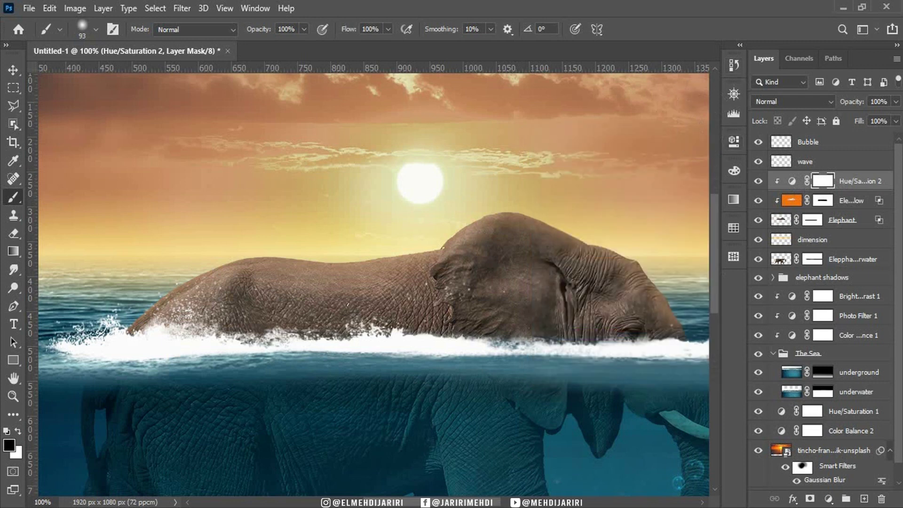
click(863, 499)
double_click(807, 180)
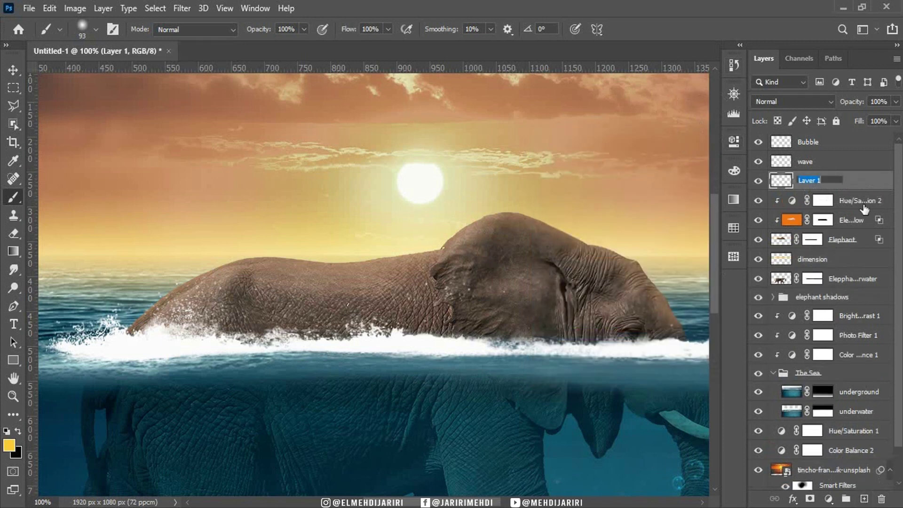
Step: Name the new layer 'Sun Effect' and clip it to the layer below
key(Return)
double_click(824, 180)
text(Sun Effect)
key(Return)
right_click(861, 177)
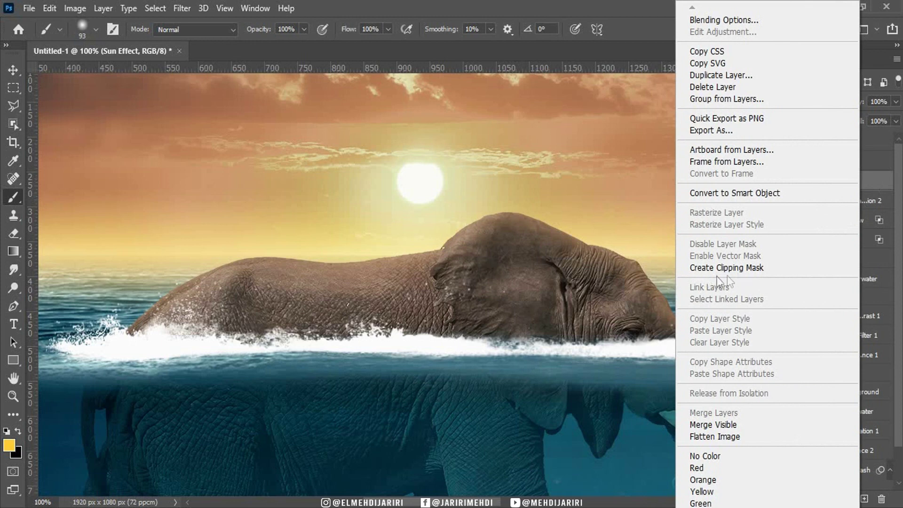
click(725, 268)
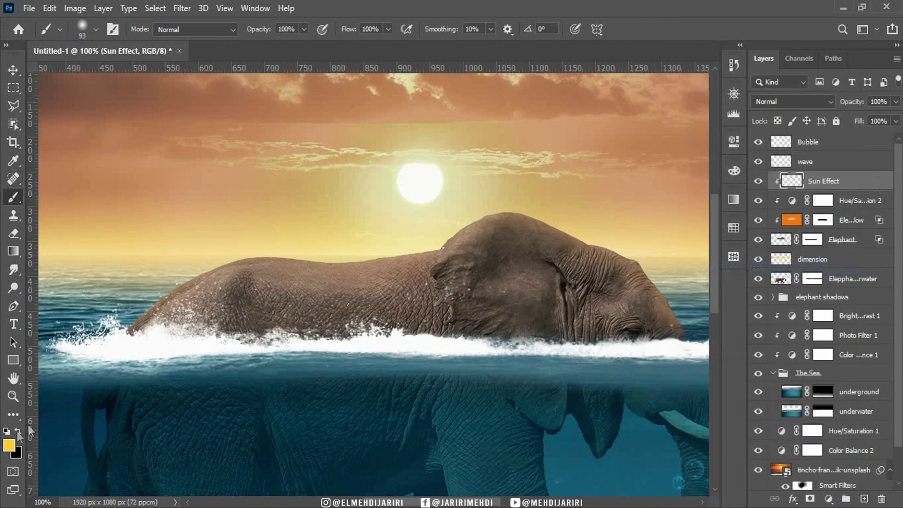
Step: Paint yellow glow with a 317 px brush, in Color Dodge at 50% fill
alt+right_click(390, 245)
drag(391, 245, 445, 213)
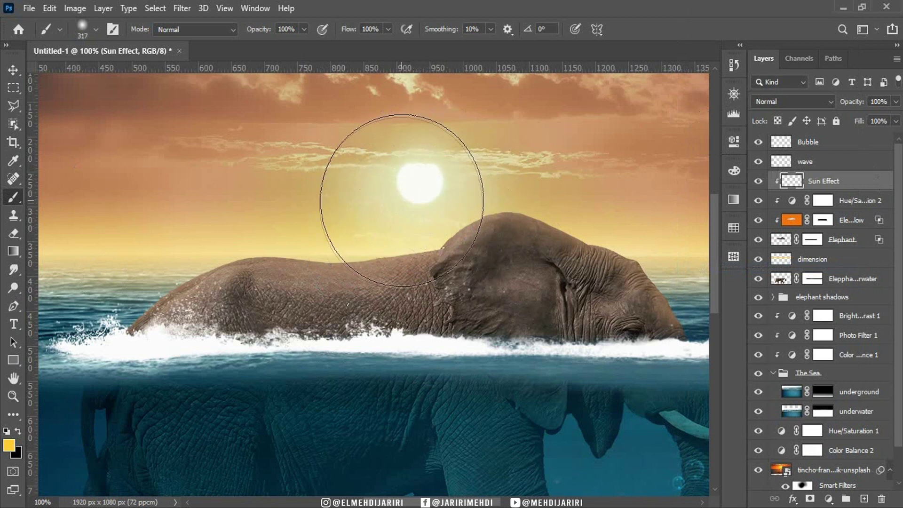
drag(404, 181, 407, 208)
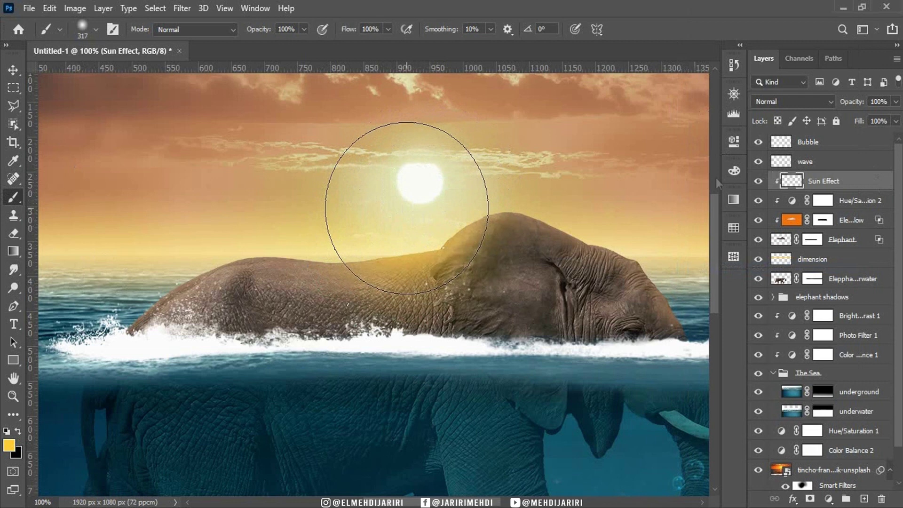
click(781, 105)
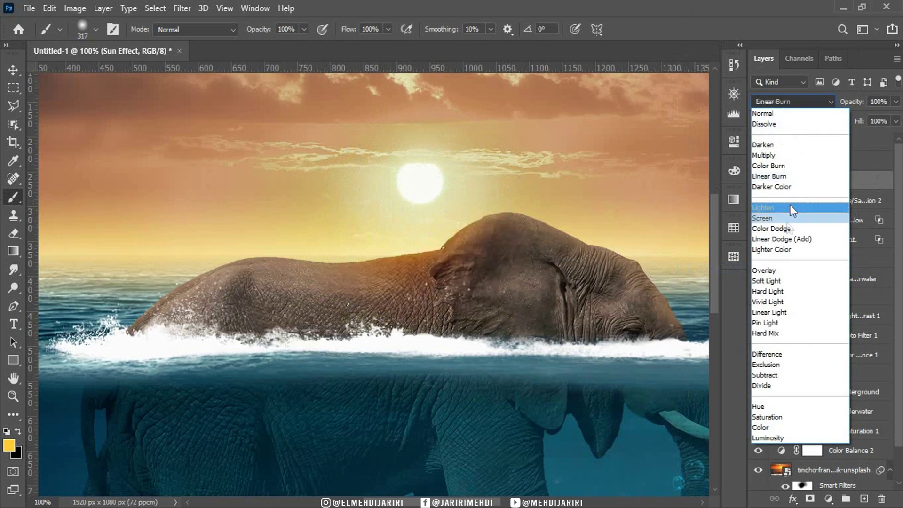
click(772, 229)
mouse_move(477, 197)
mouse_down()
mouse_move(398, 256)
mouse_move(439, 265)
mouse_up()
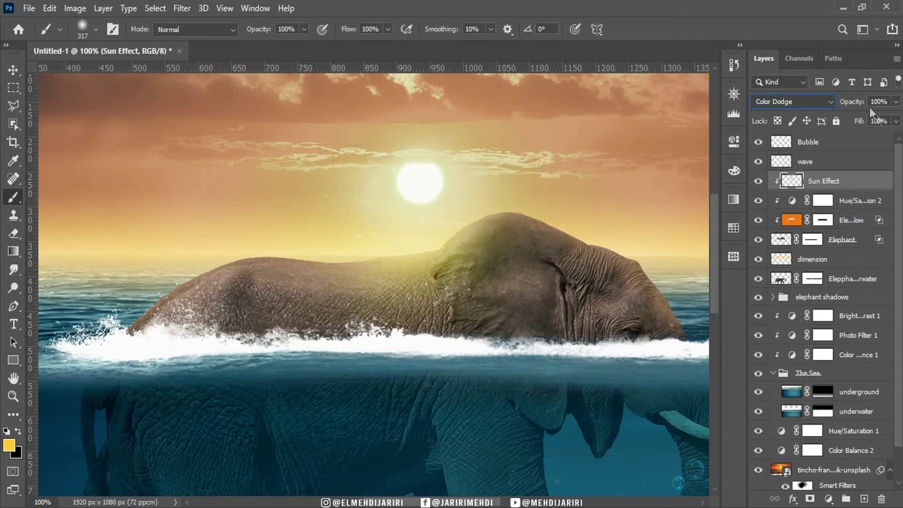
text(50)
key(Return)
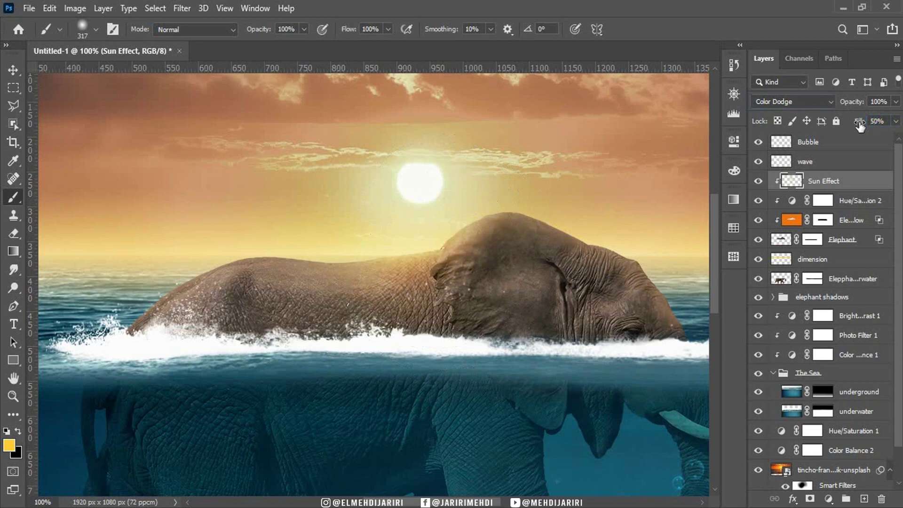
click(753, 184)
click(754, 185)
Step: Place the elm tree image and scale it onto the elephant's back
click(92, 505)
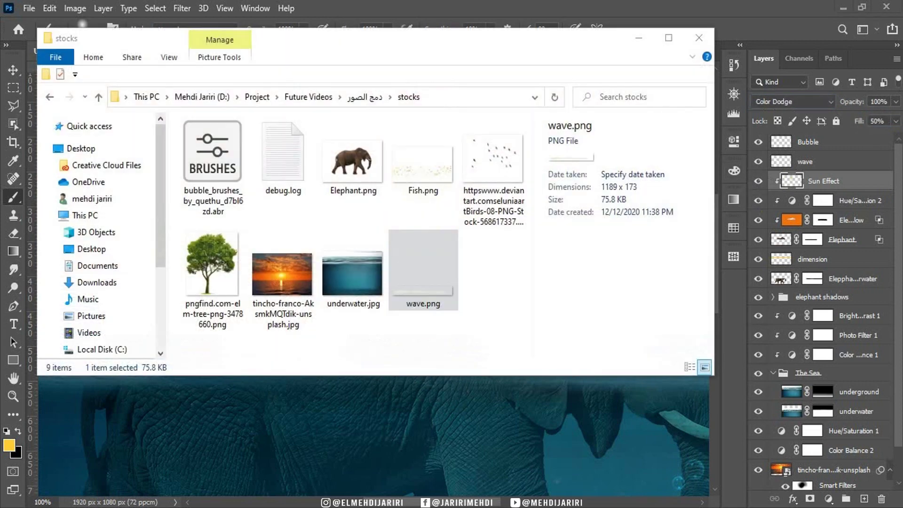
drag(213, 273, 262, 414)
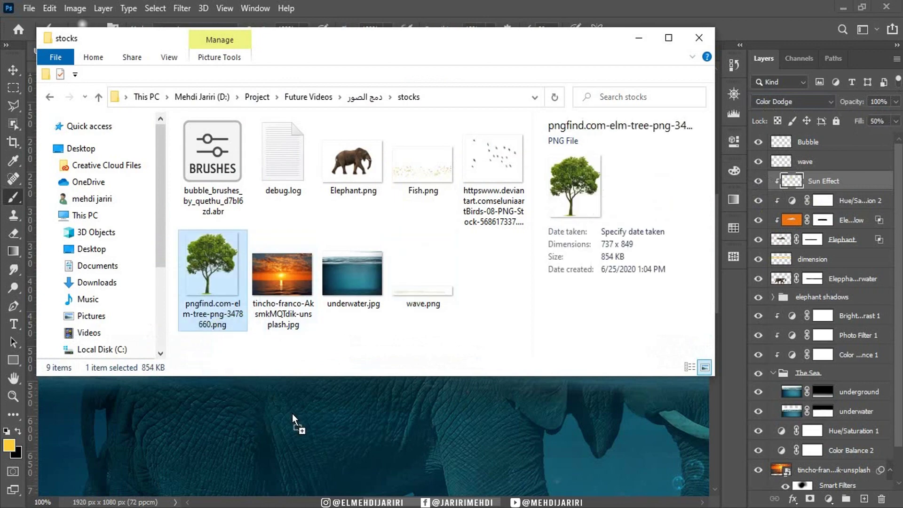
drag(302, 405, 303, 406)
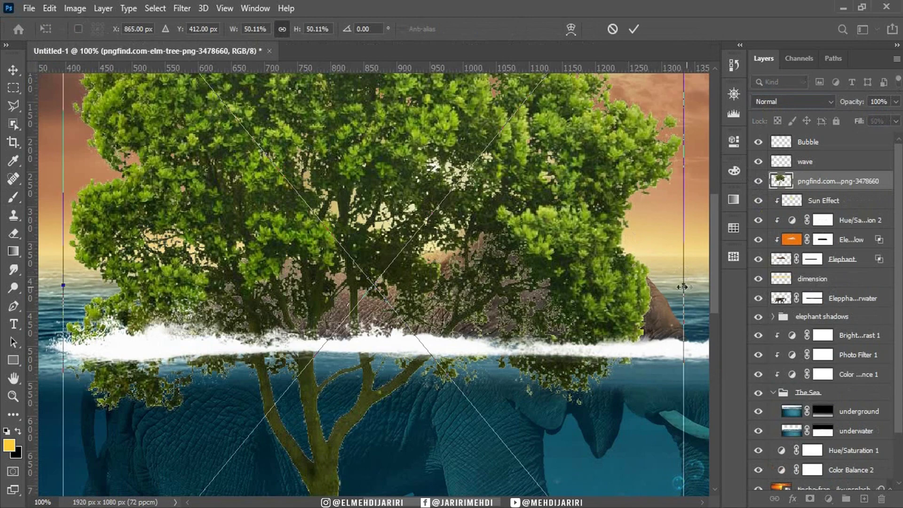
mouse_move(682, 287)
mouse_down()
mouse_move(259, 112)
mouse_move(289, 189)
mouse_move(298, 162)
mouse_up()
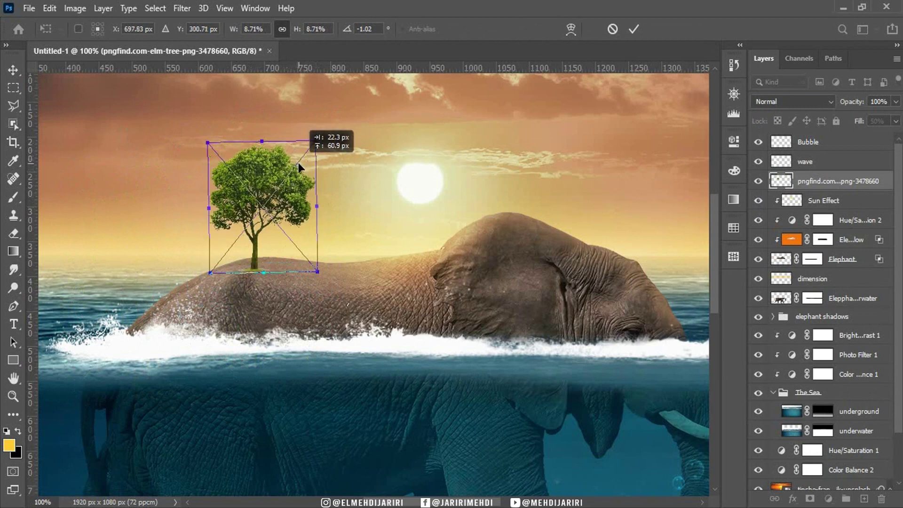
drag(262, 141, 262, 81)
key(ctrl+minus)
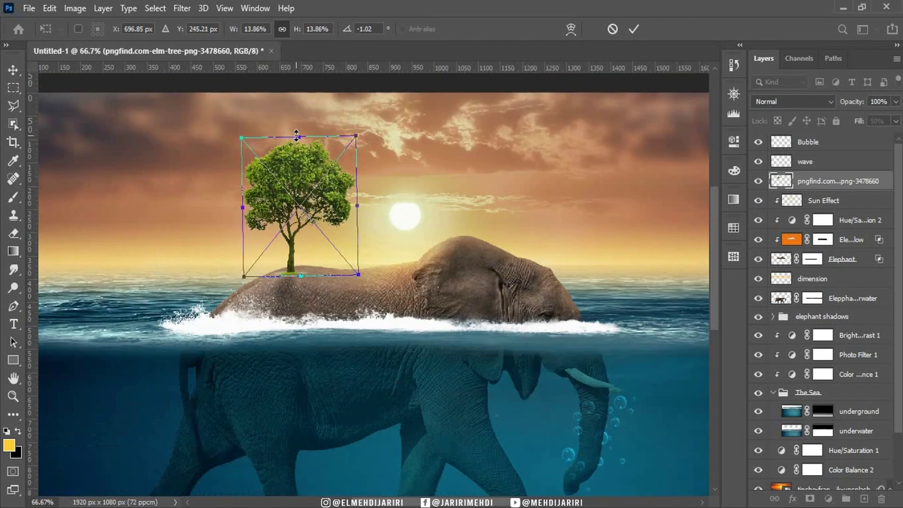
key(Return)
drag(289, 189, 294, 187)
Step: Move the tree layer to the top, rename it 'Tree', and rasterize it
drag(828, 181, 817, 142)
double_click(819, 142)
text(Tree)
key(Return)
right_click(870, 150)
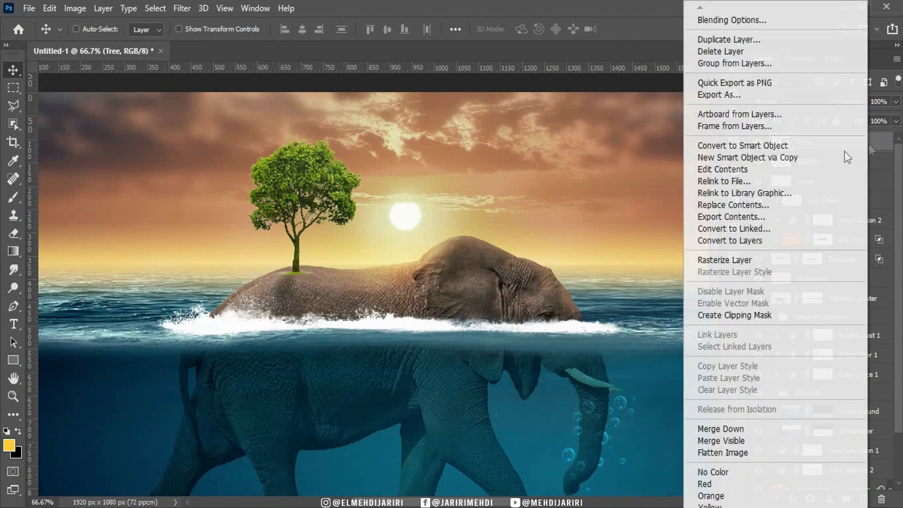
click(746, 261)
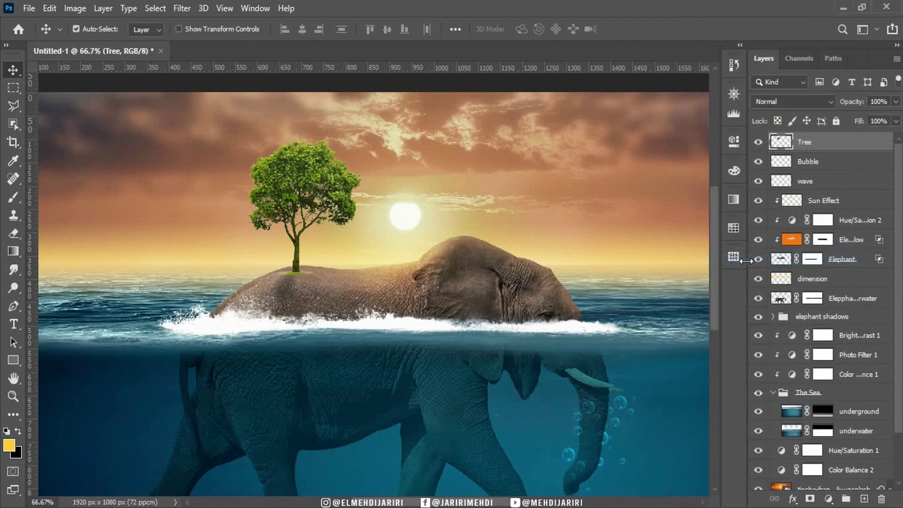
key(ctrl+1)
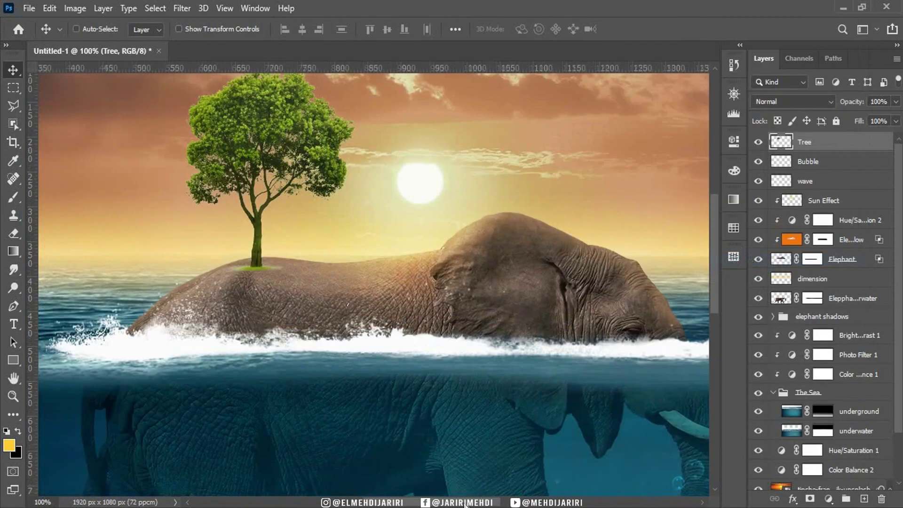
scroll(101, 222, left, 5)
Step: Smudge the grass at the tree base down onto the elephant's skin at 300% zoom
click(12, 269)
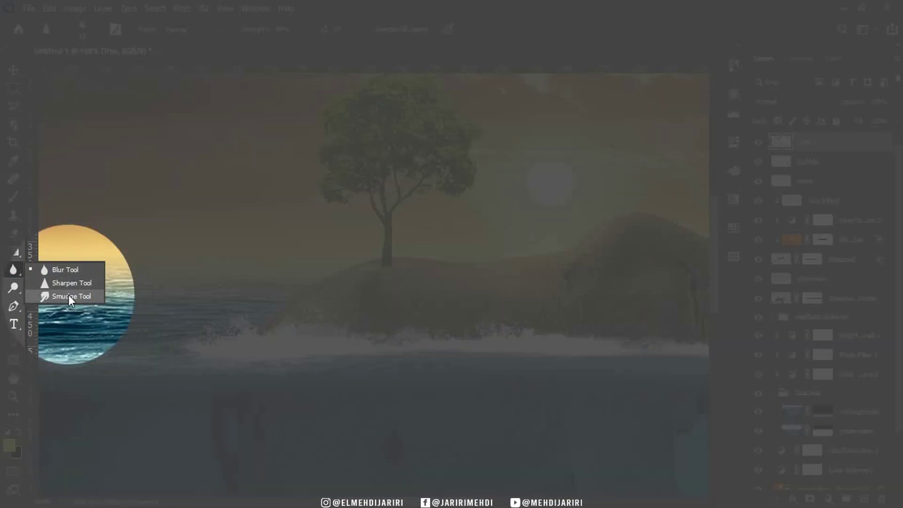
click(68, 295)
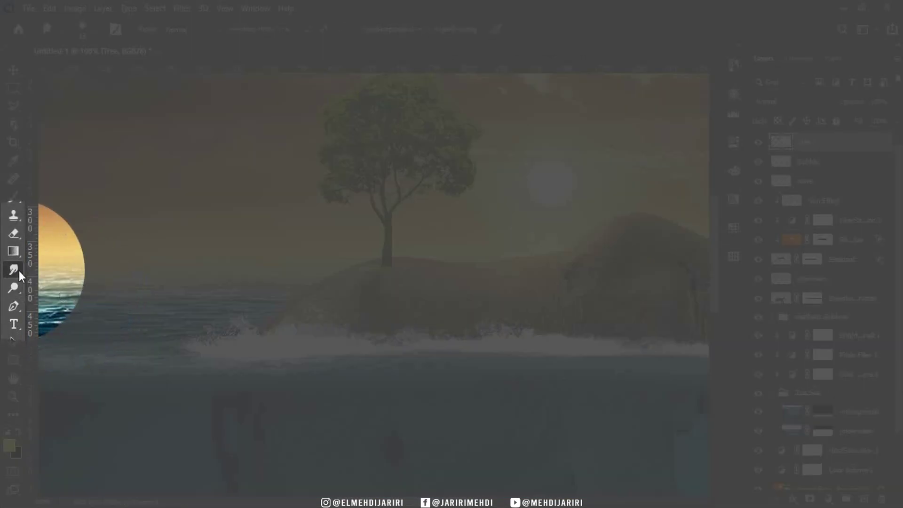
click(19, 272)
click(58, 299)
scroll(337, 298, up, 3)
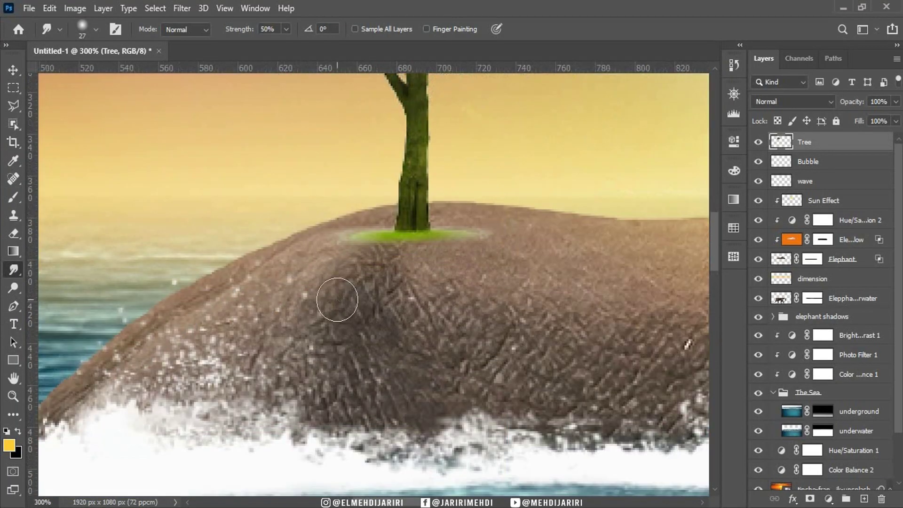
drag(414, 233, 471, 252)
mouse_move(420, 232)
mouse_down()
mouse_move(414, 249)
mouse_move(343, 262)
mouse_move(404, 253)
mouse_move(371, 282)
mouse_up()
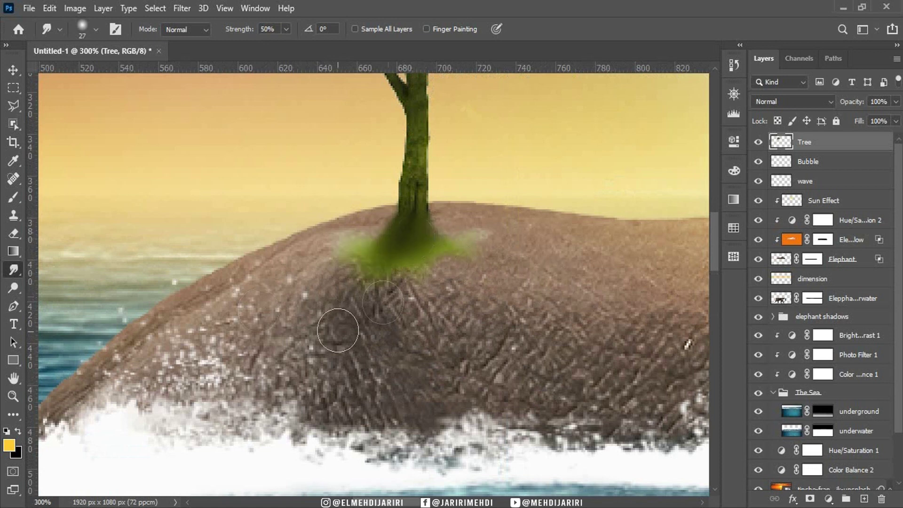
Step: Spread the grass further left, right and down, blending its edges into the skin
mouse_move(424, 245)
mouse_down()
mouse_move(423, 301)
mouse_move(499, 287)
mouse_up()
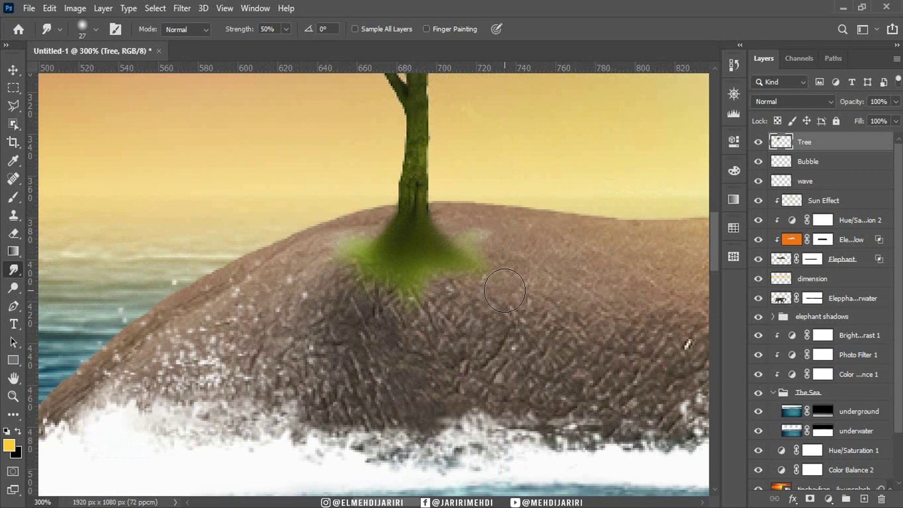
drag(413, 245, 400, 325)
drag(452, 254, 462, 320)
drag(386, 245, 291, 273)
mouse_move(423, 245)
mouse_down()
mouse_move(459, 256)
mouse_move(515, 252)
mouse_up()
click(829, 498)
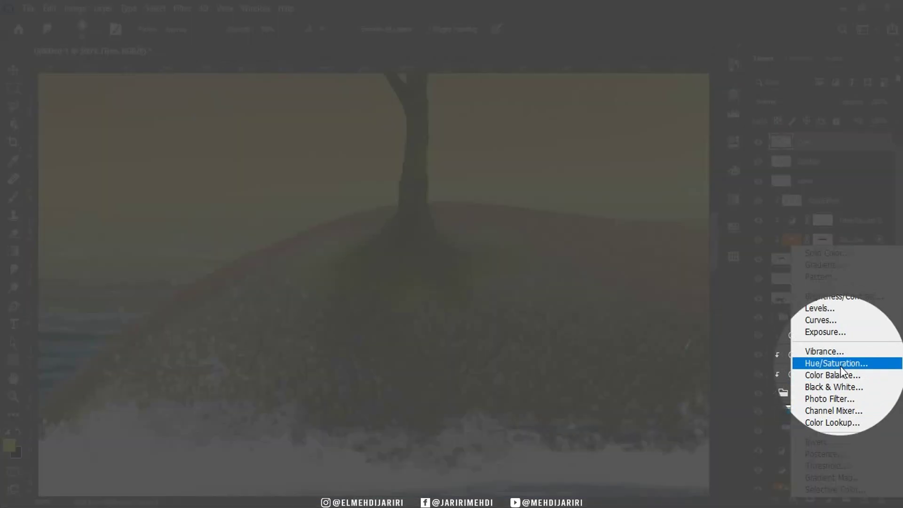
Step: Add a Hue/Saturation adjustment at -50 saturation clipped to the Tree layer
click(841, 366)
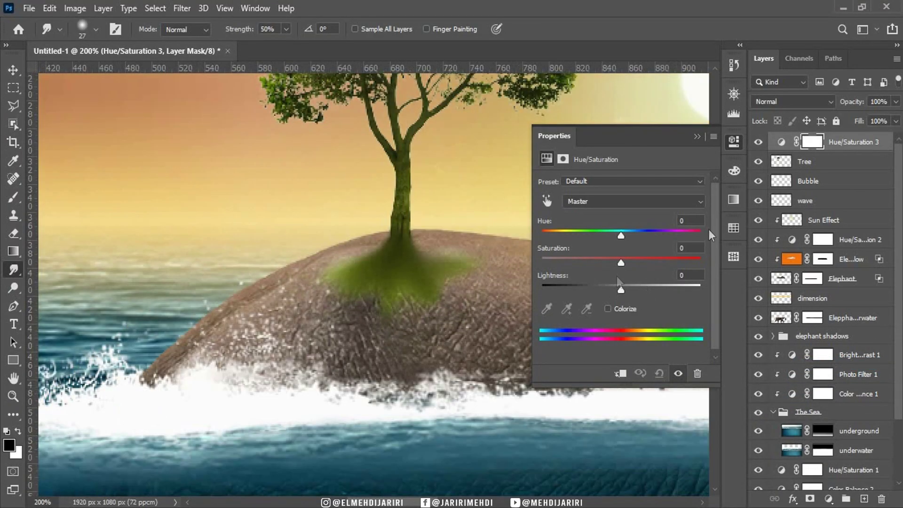
drag(619, 264, 583, 263)
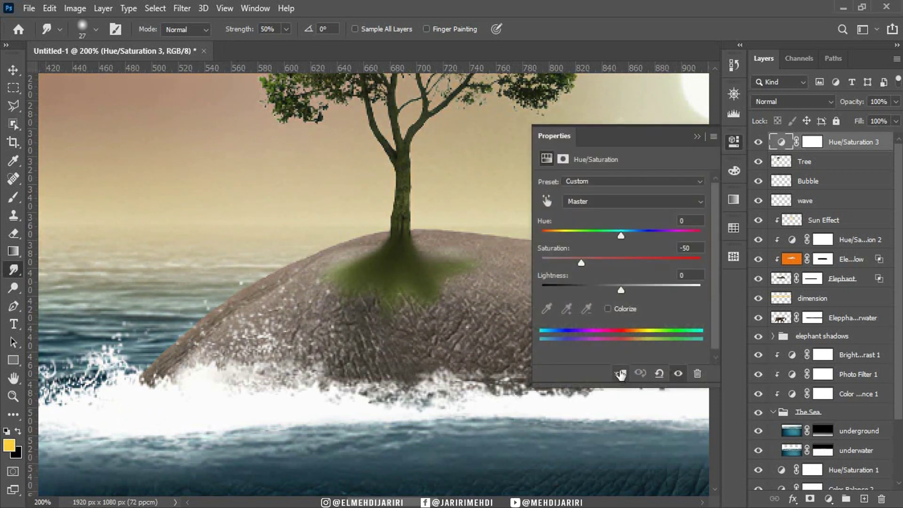
click(620, 375)
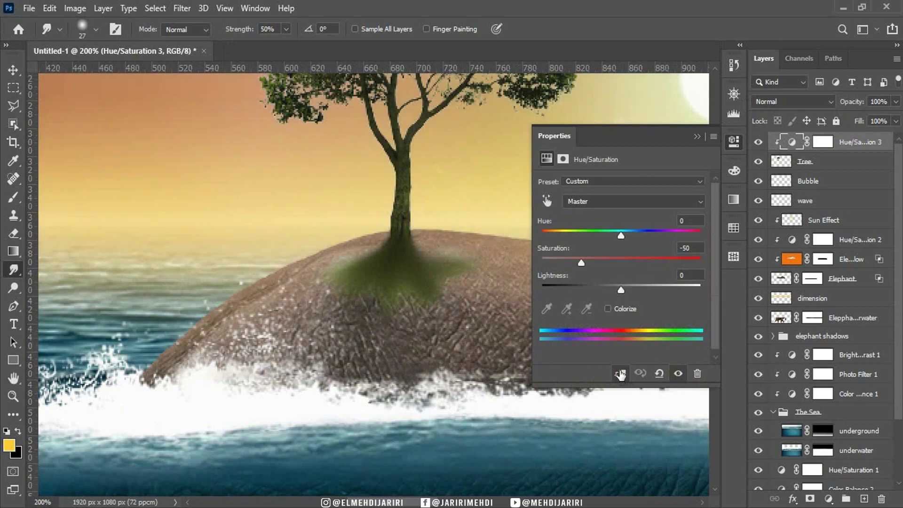
click(697, 137)
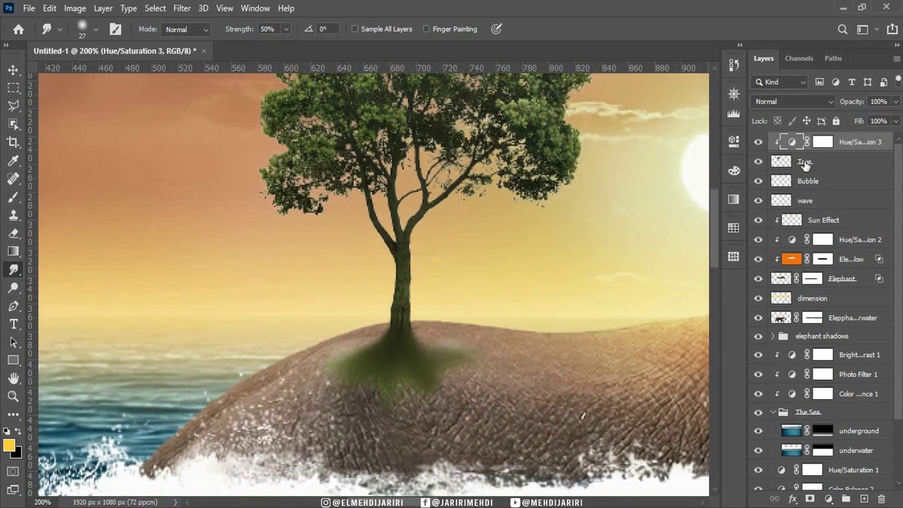
Step: Add a Tree layer mask and paint it softly to fade the grass into the skin
click(805, 164)
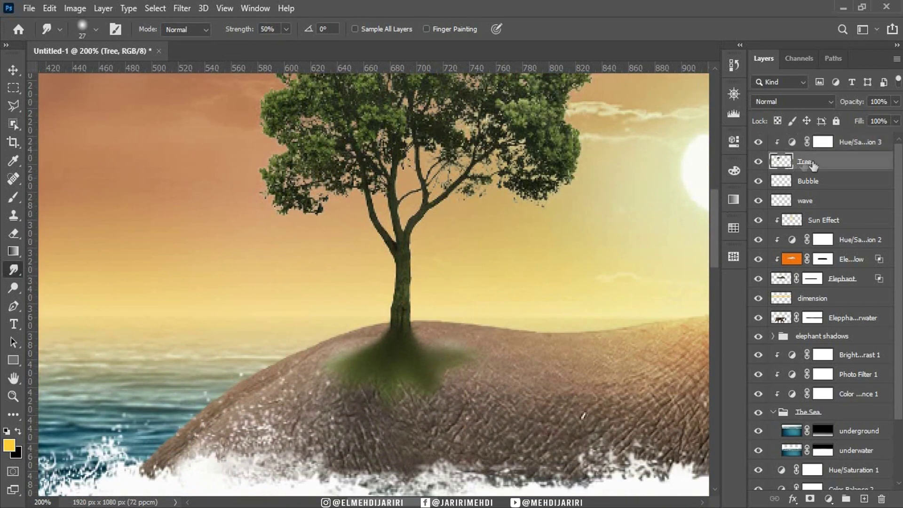
click(809, 499)
key(d)
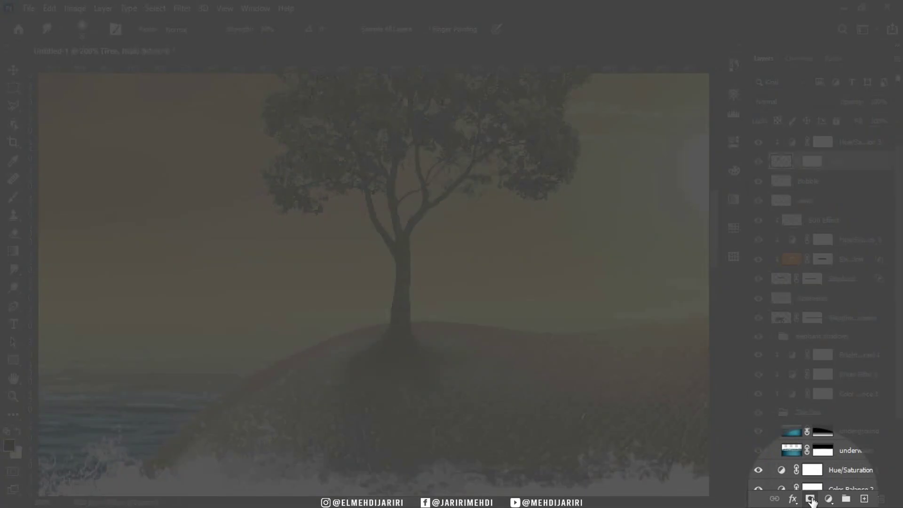
click(13, 198)
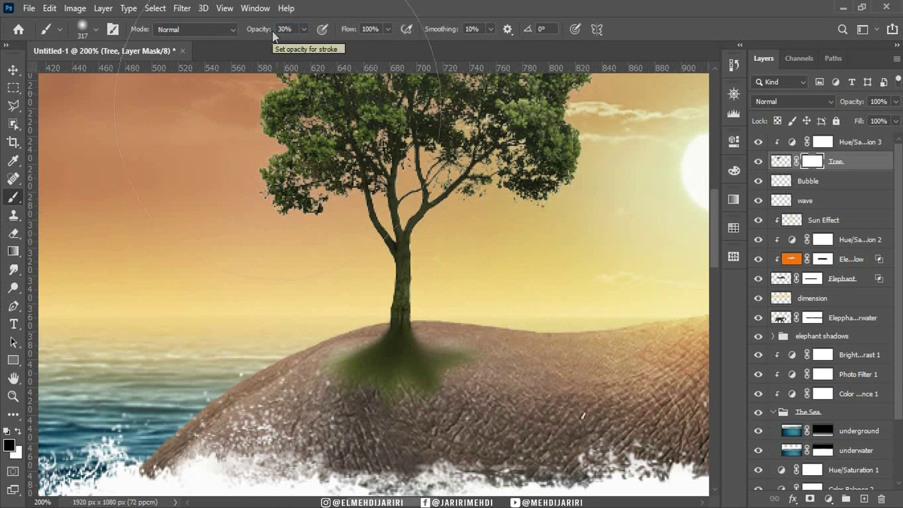
drag(421, 358, 295, 353)
mouse_move(435, 373)
mouse_down()
mouse_move(383, 374)
mouse_move(413, 424)
mouse_move(448, 397)
mouse_up()
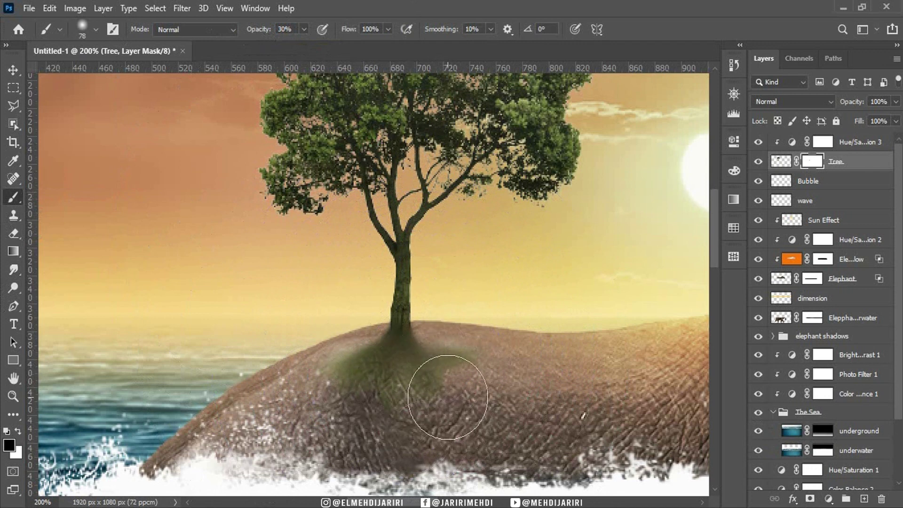
key(x)
drag(389, 306, 403, 307)
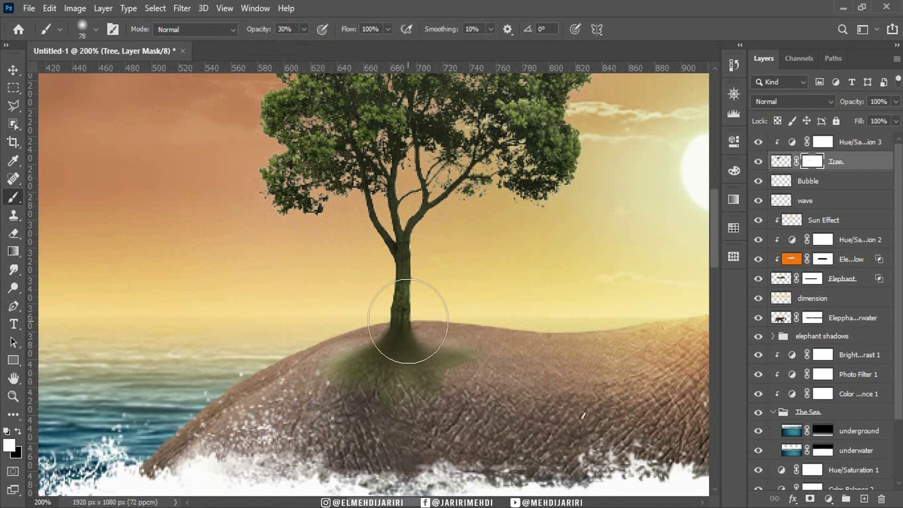
key(ctrl+0)
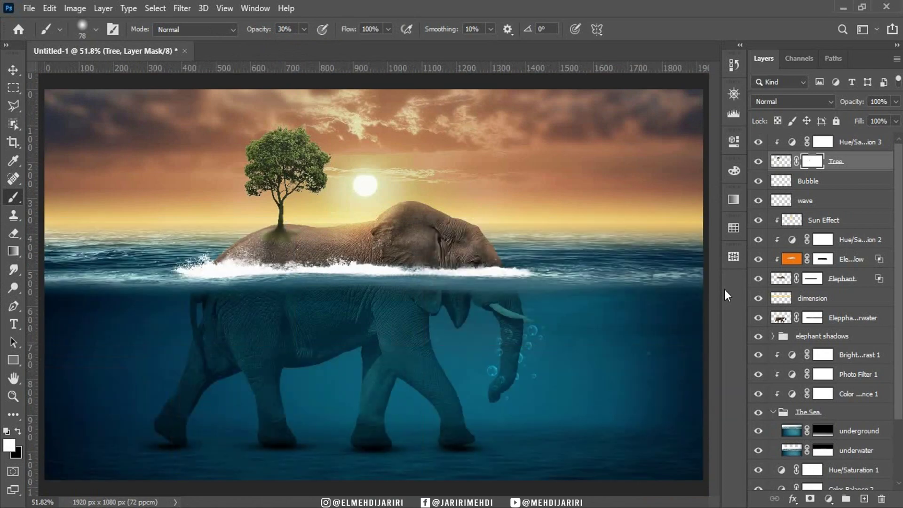
key(ctrl+plus)
key(ctrl+plus)
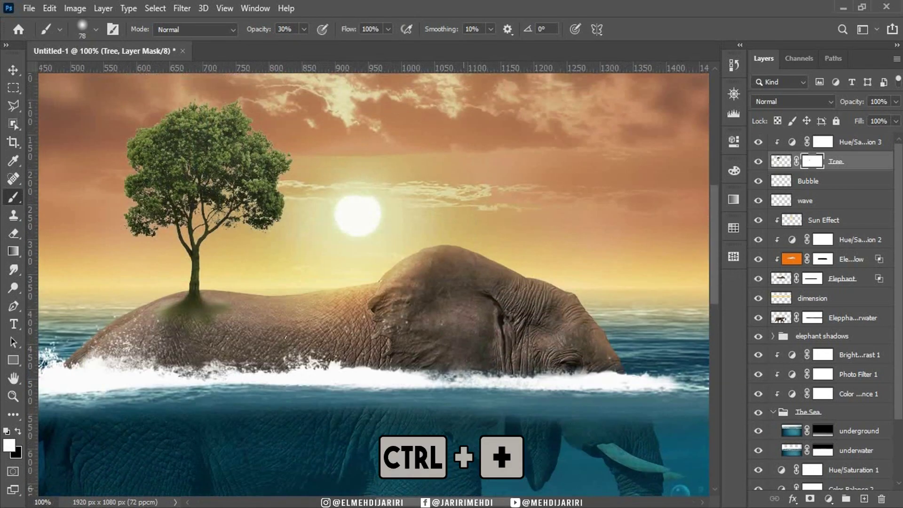
key(ctrl+plus)
Step: Add a Solid Color fill in brown sampled from the elephant's skin at 30% fill
click(829, 499)
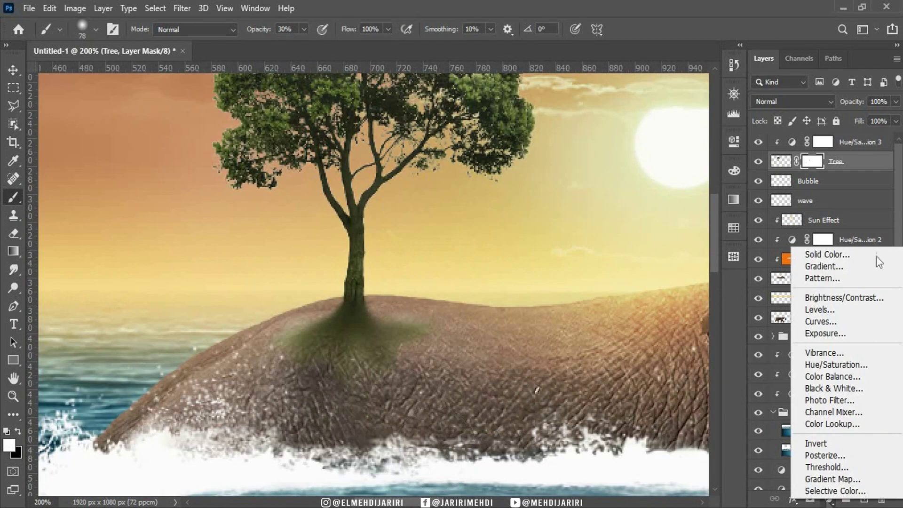
click(828, 257)
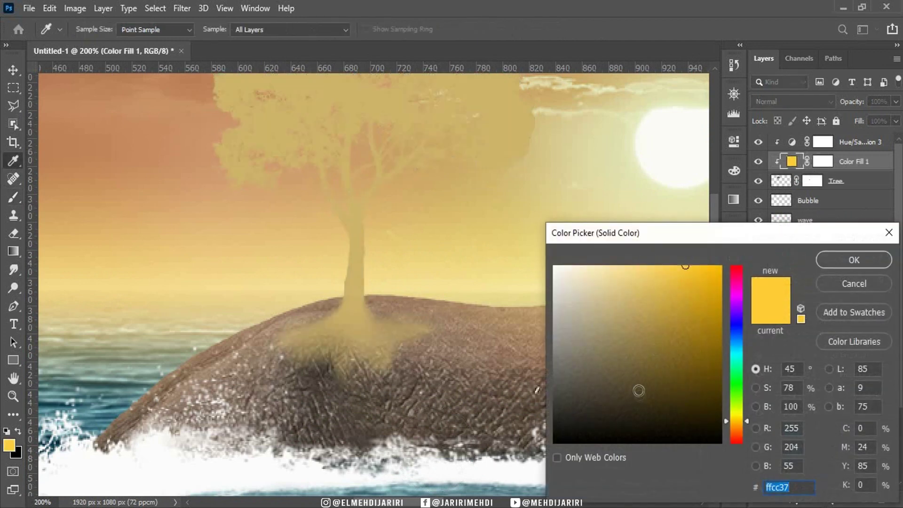
click(454, 355)
click(843, 260)
key(b)
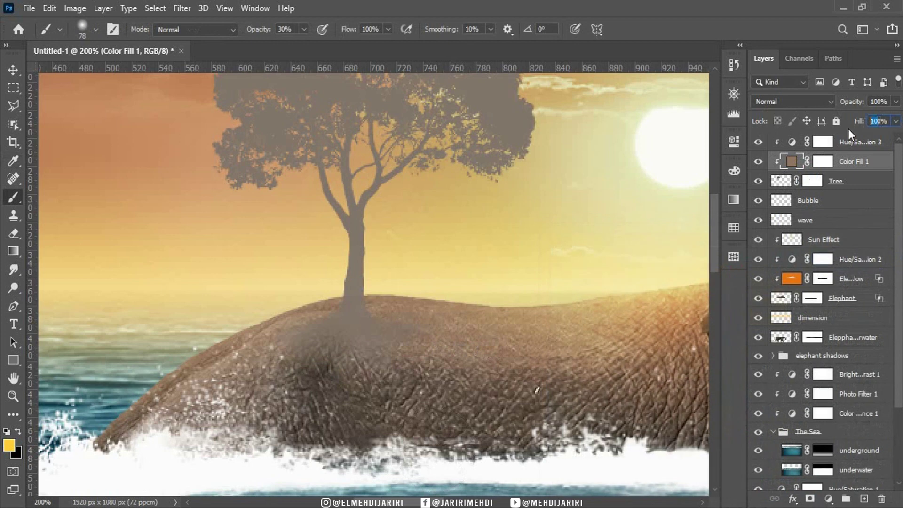
text(30)
Step: Paint black on the Color Fill mask at full strength to remove the tint from the tree
click(823, 161)
drag(714, 233, 715, 187)
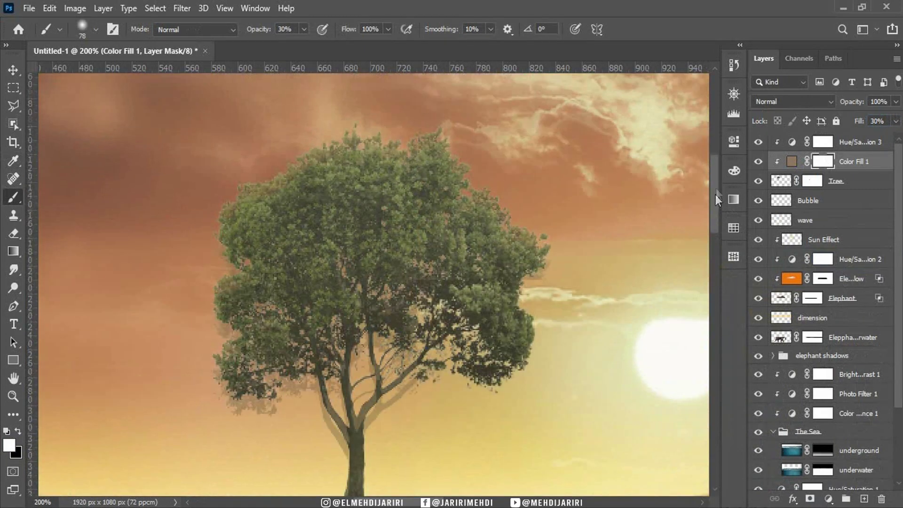
key(x)
drag(369, 219, 339, 226)
drag(258, 32, 296, 33)
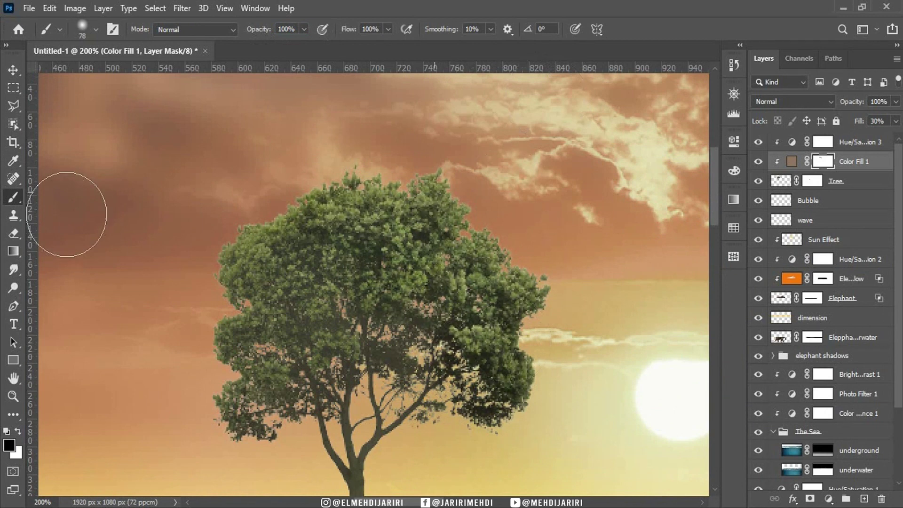
drag(349, 245, 265, 381)
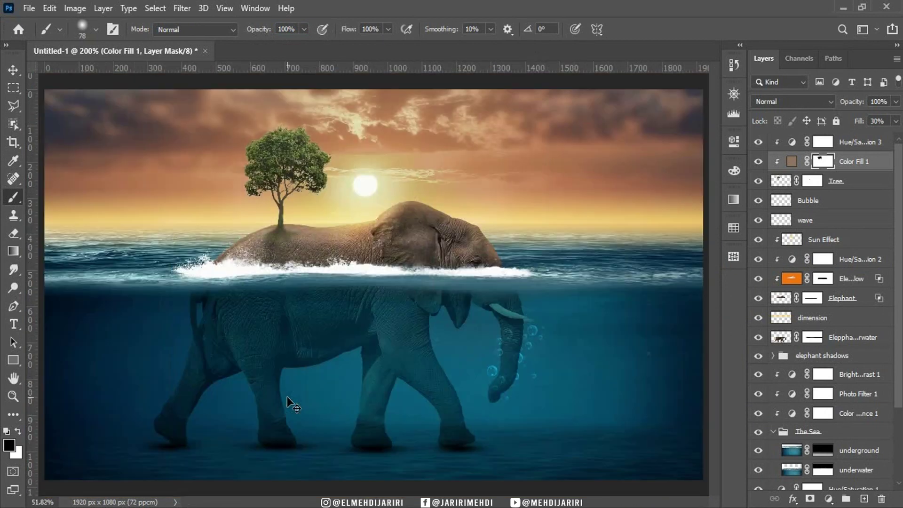
key(ctrl+0)
key(ctrl+1)
key(ctrl+0)
Step: Create a new layer named 'tree shadow' above the Bubble layer
click(803, 200)
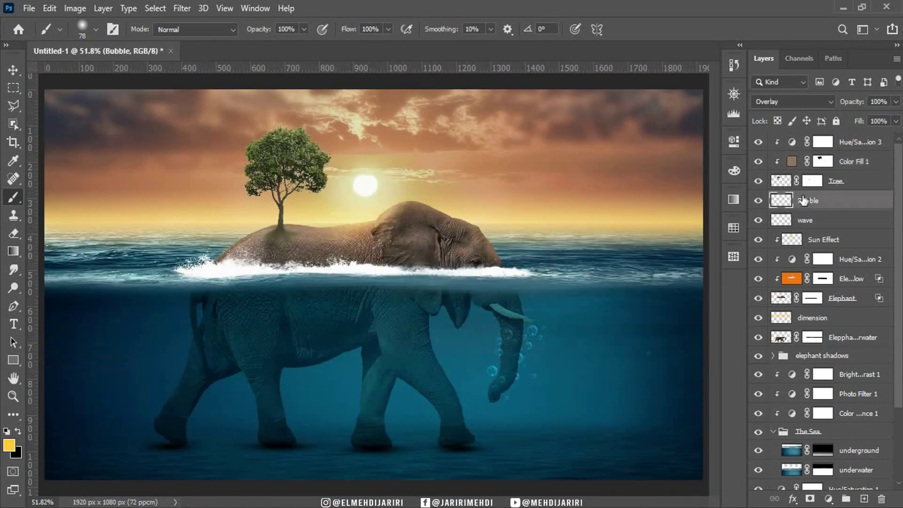
click(864, 499)
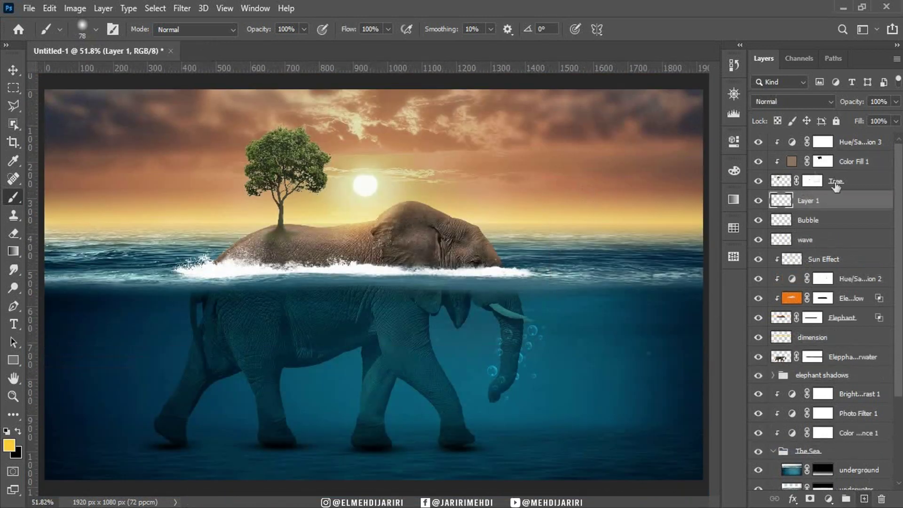
double_click(812, 203)
text(w)
key(Return)
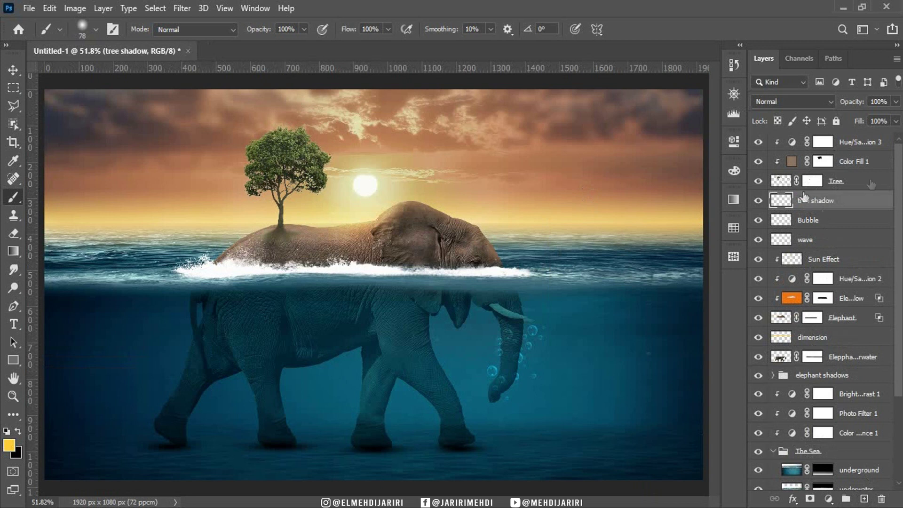
Step: Paint soft black shadow under the tree across the elephant's back and flank at 200%
key(ctrl+plus)
key(ctrl+plus)
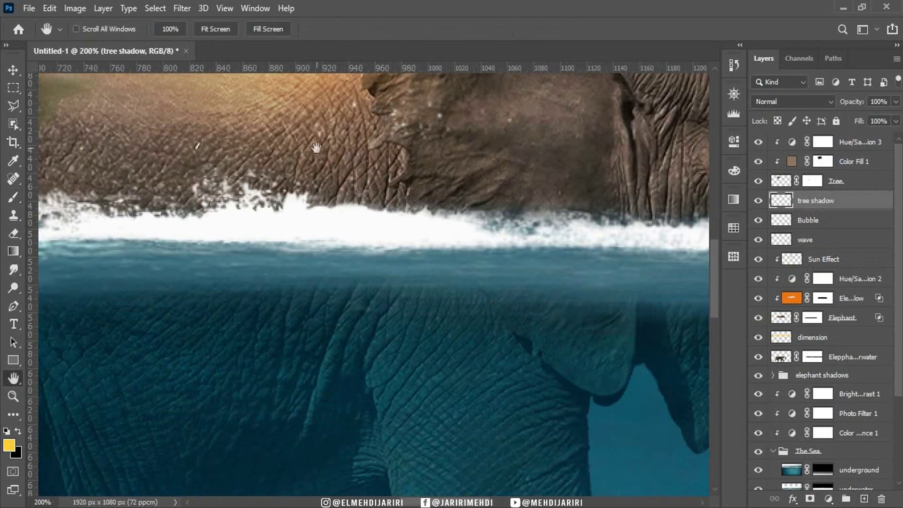
key(ctrl+plus)
key(b)
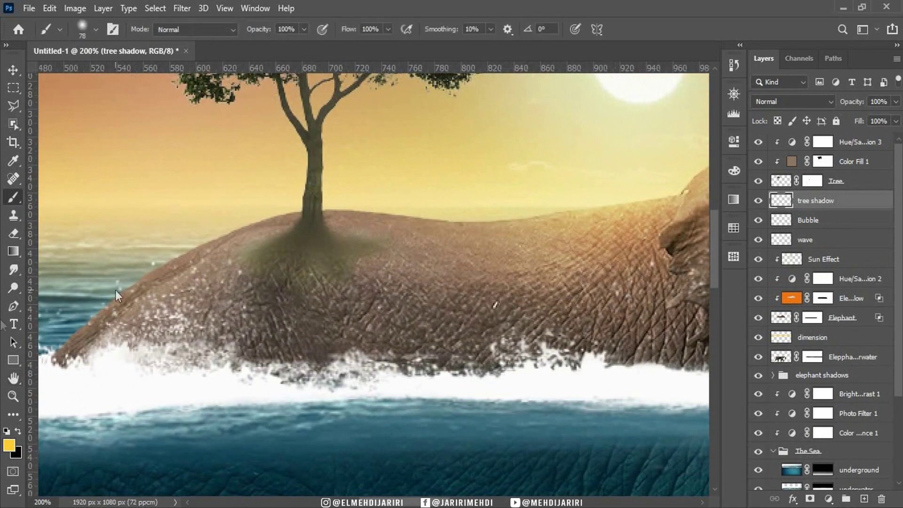
key(x)
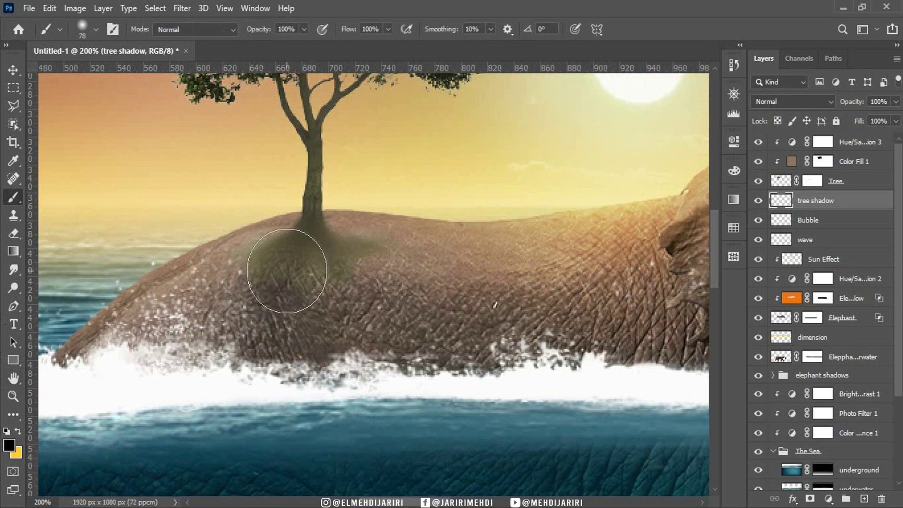
drag(267, 267, 362, 245)
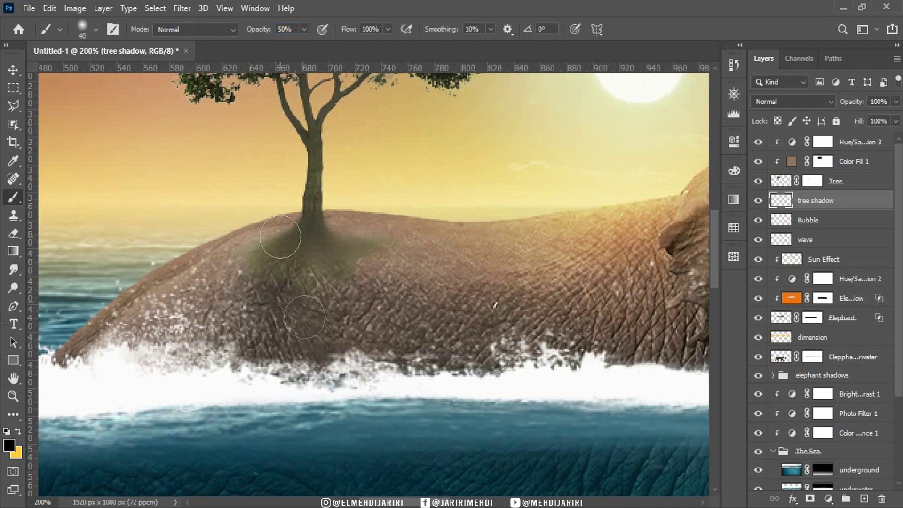
drag(161, 349, 96, 379)
mouse_move(302, 238)
mouse_down()
mouse_move(448, 343)
mouse_move(242, 363)
mouse_move(447, 329)
mouse_move(337, 256)
mouse_move(483, 343)
mouse_move(235, 316)
mouse_move(195, 343)
mouse_move(377, 306)
mouse_move(207, 418)
mouse_up()
Step: Erase the shadow off the white foam and set the tree shadow layer to 70% opacity
key(e)
drag(100, 373, 404, 379)
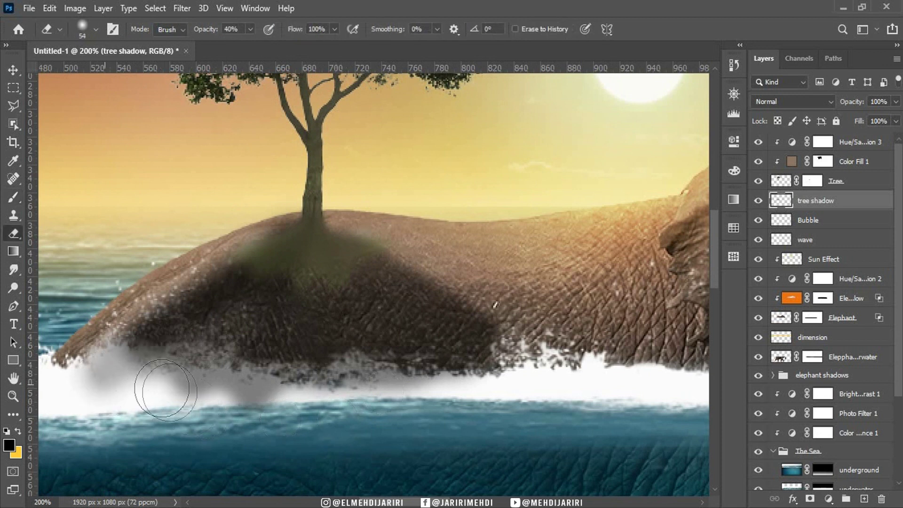
mouse_move(70, 372)
mouse_down()
mouse_move(161, 389)
mouse_move(480, 386)
mouse_up()
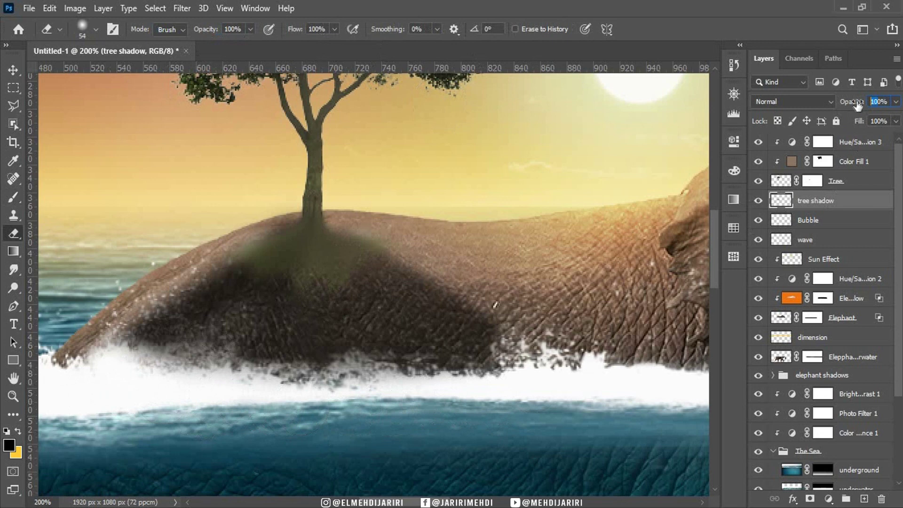
text(70)
key(Return)
click(759, 201)
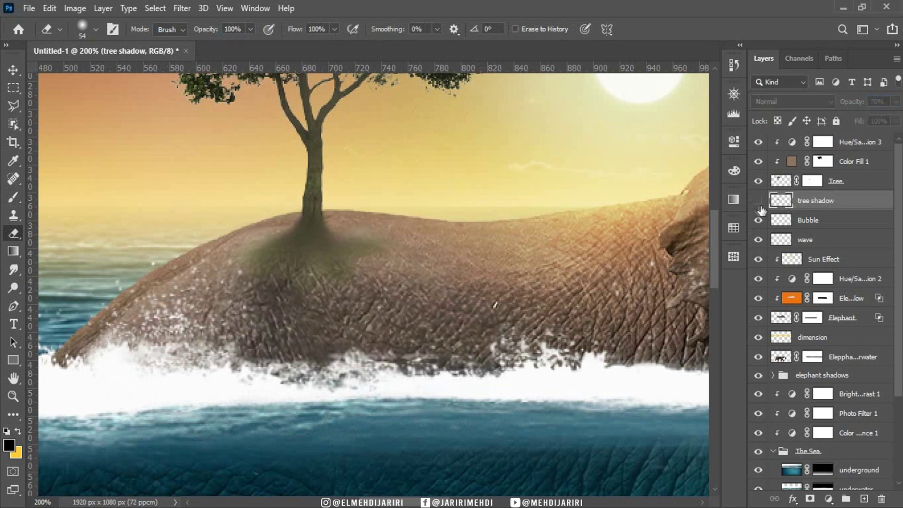
click(759, 202)
key(ctrl+0)
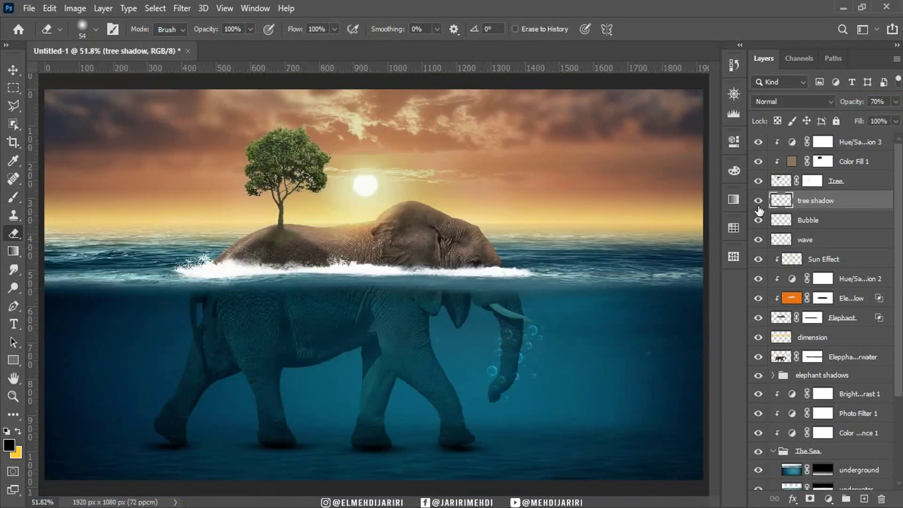
right_click(282, 252)
Step: Enlarge the brush to 154 px and drag the birds image into the composition
key(Escape)
alt+right_click(298, 237)
drag(297, 238, 344, 238)
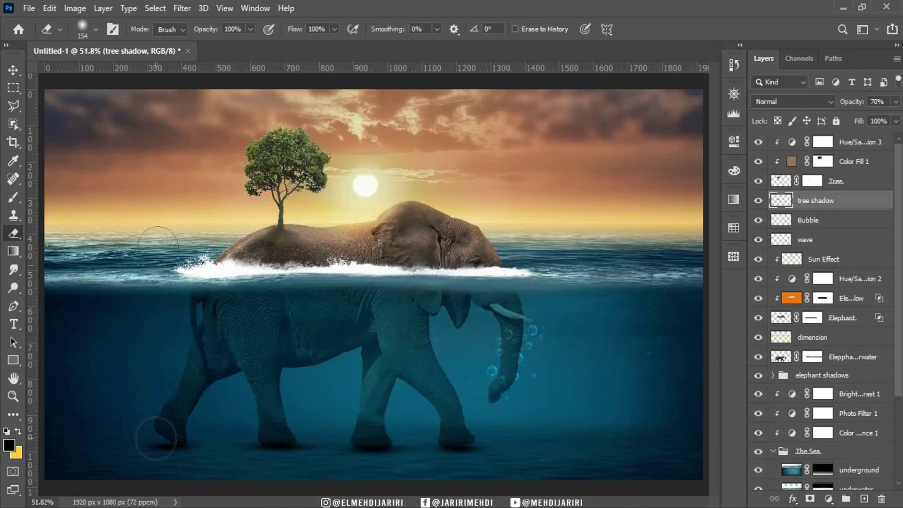
key(alt+Tab)
drag(491, 170, 414, 427)
drag(431, 273, 466, 261)
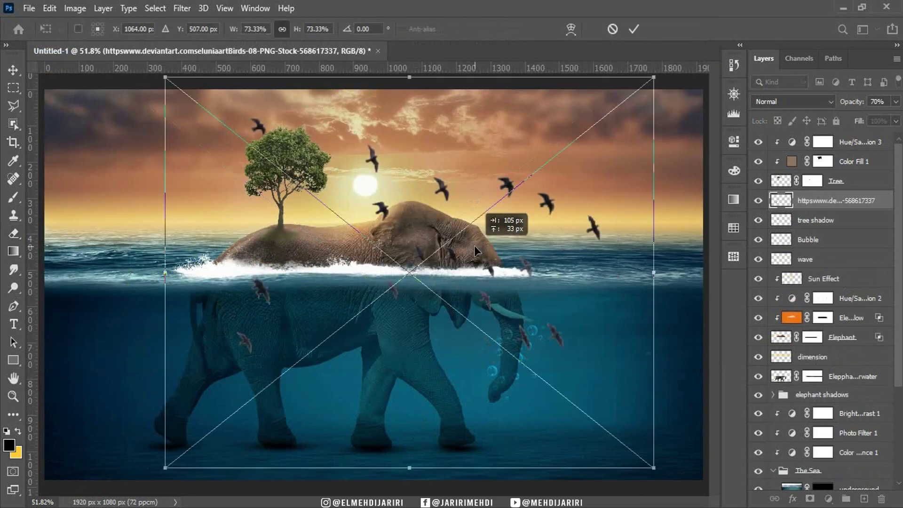
Step: Shrink the birds to about 18%, flip them horizontally, and place them in the sky
drag(412, 78, 410, 312)
drag(451, 404, 448, 179)
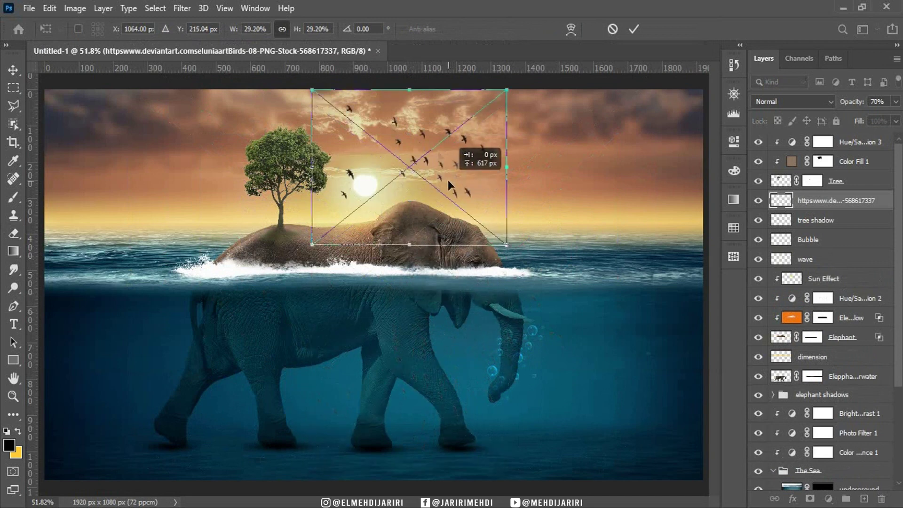
drag(409, 91, 410, 149)
drag(428, 191, 423, 158)
right_click(424, 158)
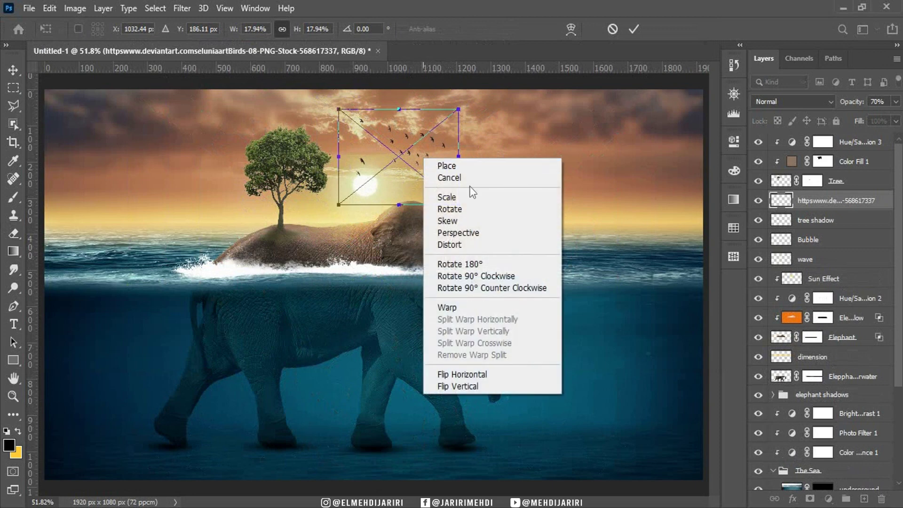
click(464, 379)
drag(417, 154, 404, 149)
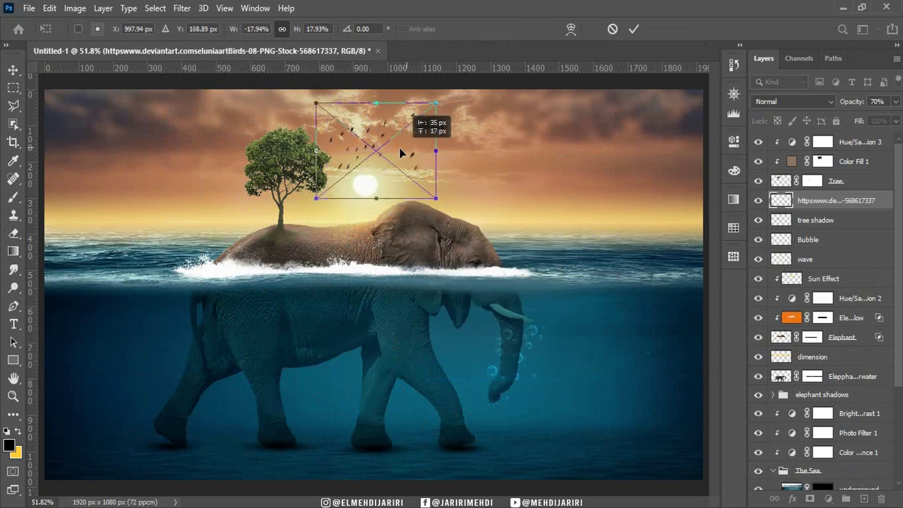
drag(404, 149, 400, 146)
key(Return)
key(e)
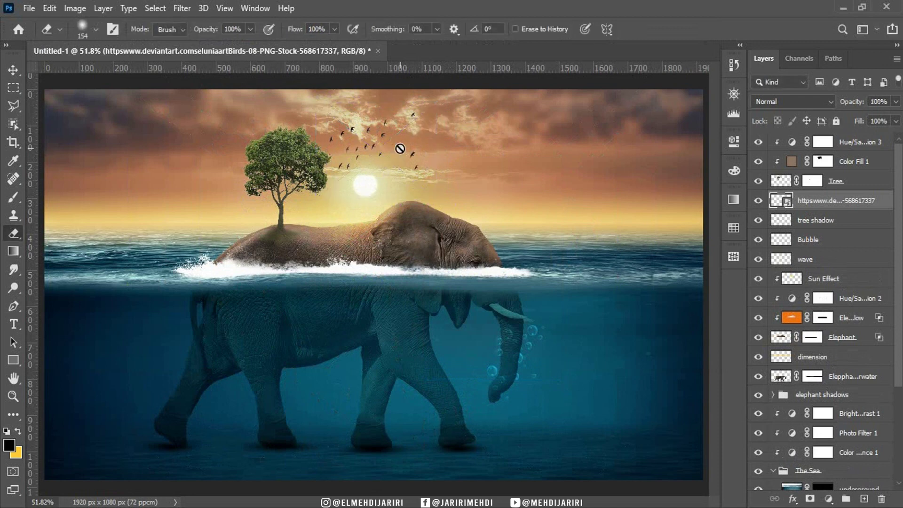
click(784, 143)
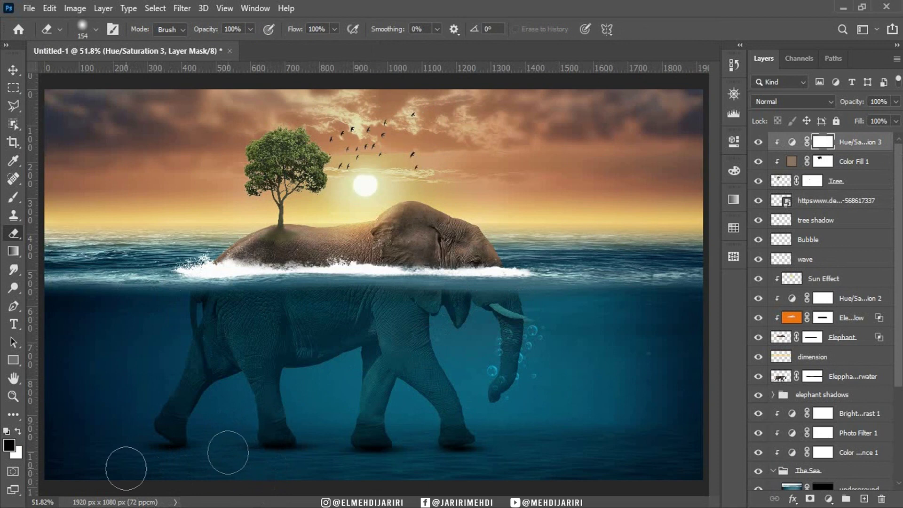
Step: Place the Fish image in the composition and rasterize the Fish layer
key(alt+Tab)
mouse_move(417, 182)
mouse_down()
mouse_move(416, 229)
mouse_move(341, 418)
mouse_up()
drag(412, 282, 411, 293)
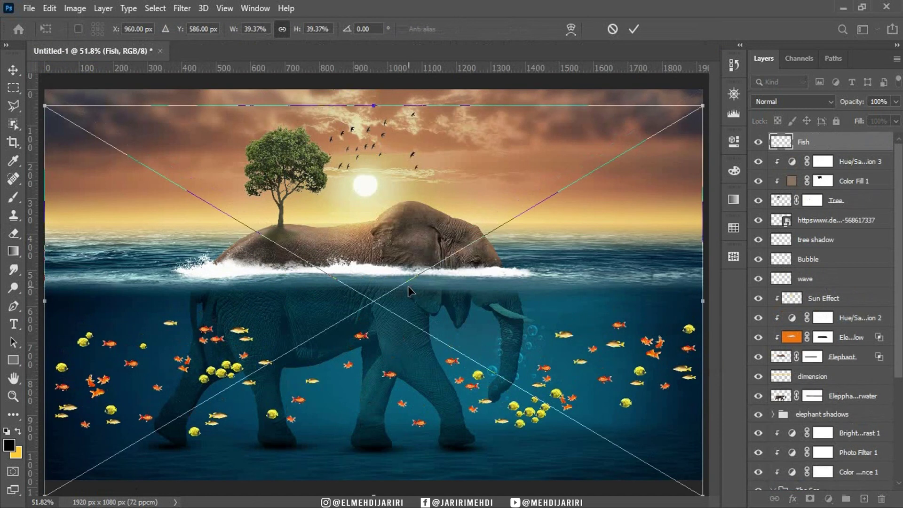
key(Return)
key(e)
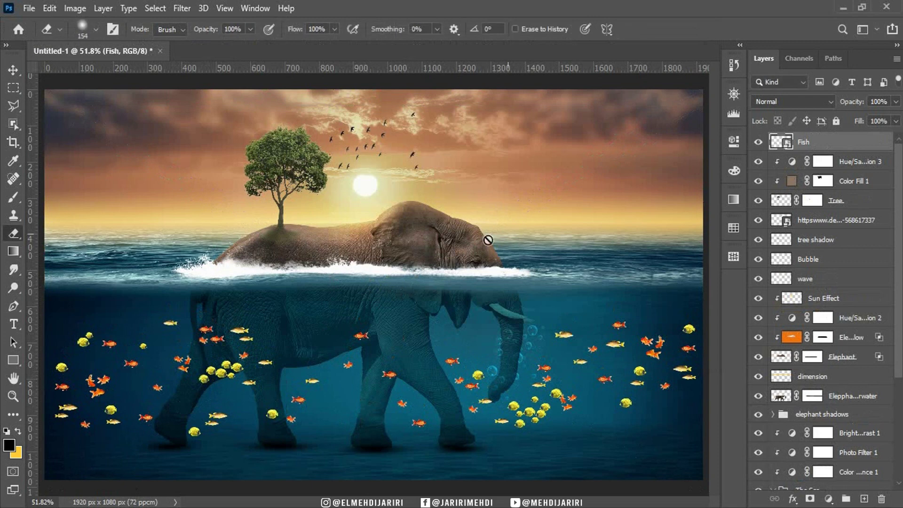
right_click(871, 145)
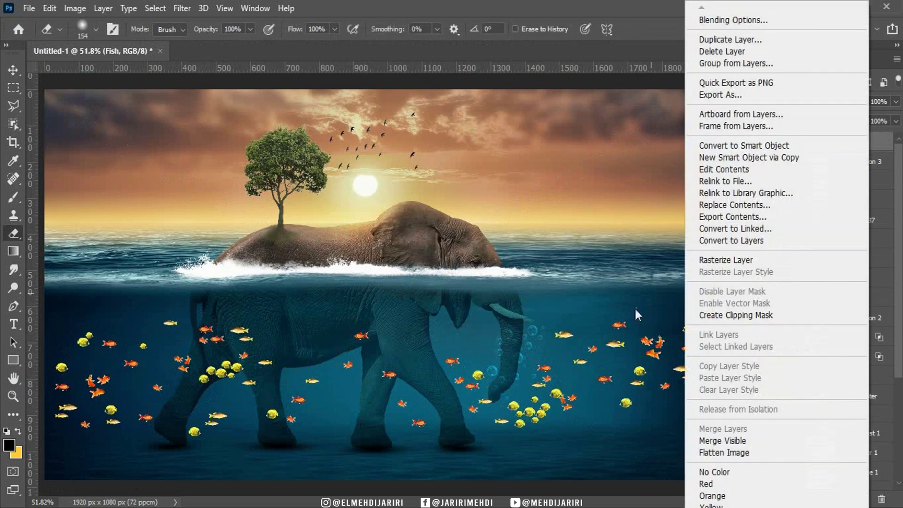
click(724, 259)
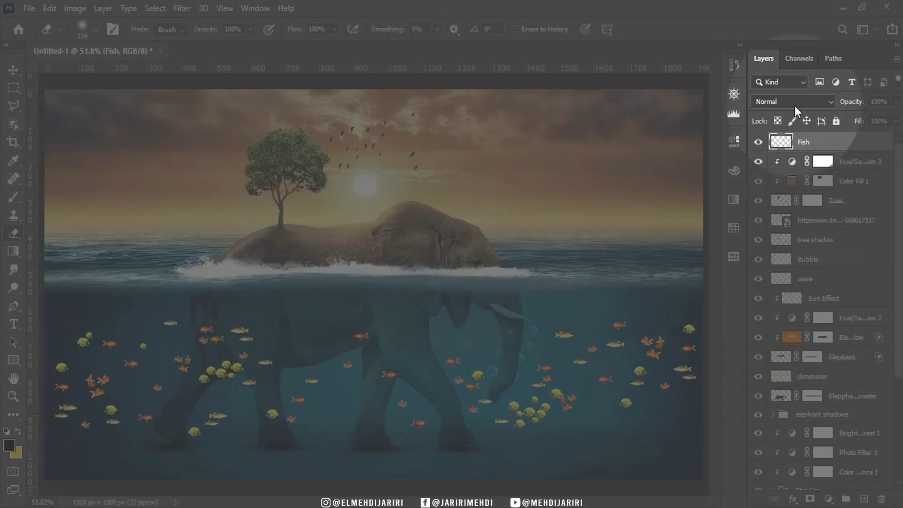
Step: Set the Fish layer to Soft Light at 80% opacity and shrink the eraser to 54 px
click(784, 103)
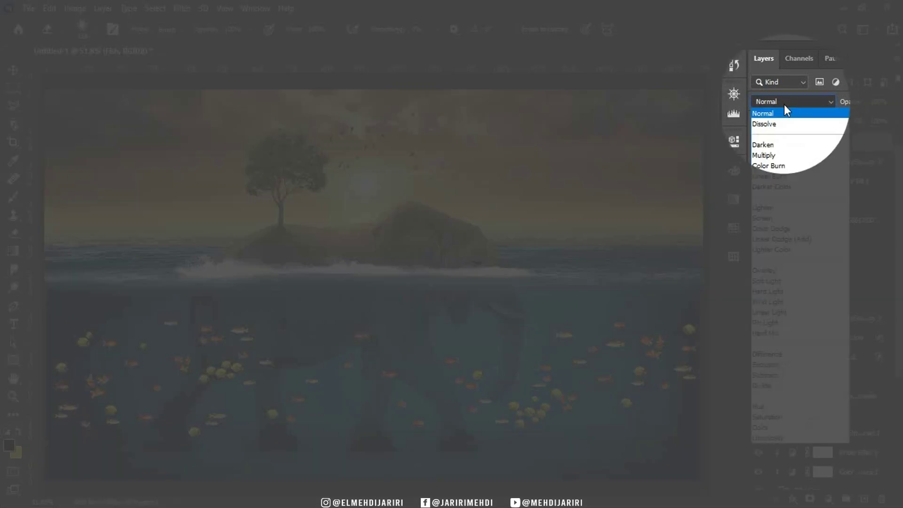
click(772, 281)
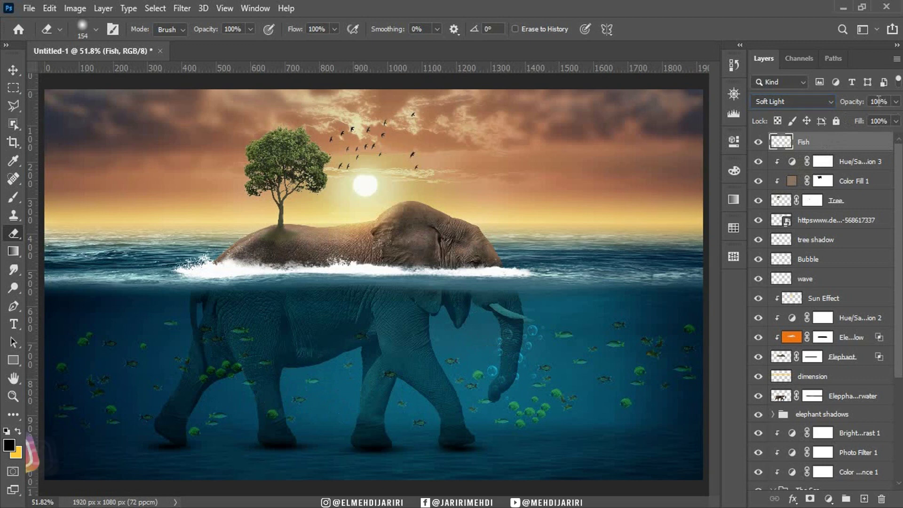
drag(852, 107, 845, 107)
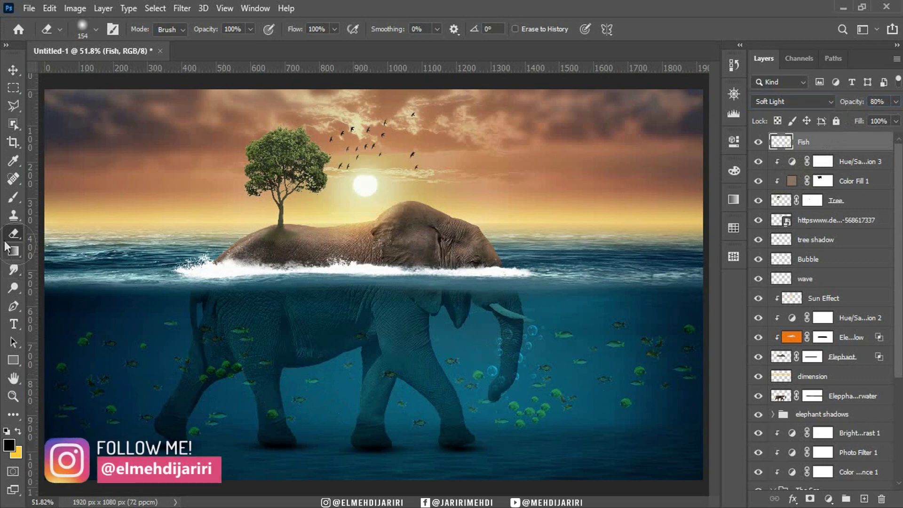
alt+right_click(494, 354)
drag(494, 354, 488, 348)
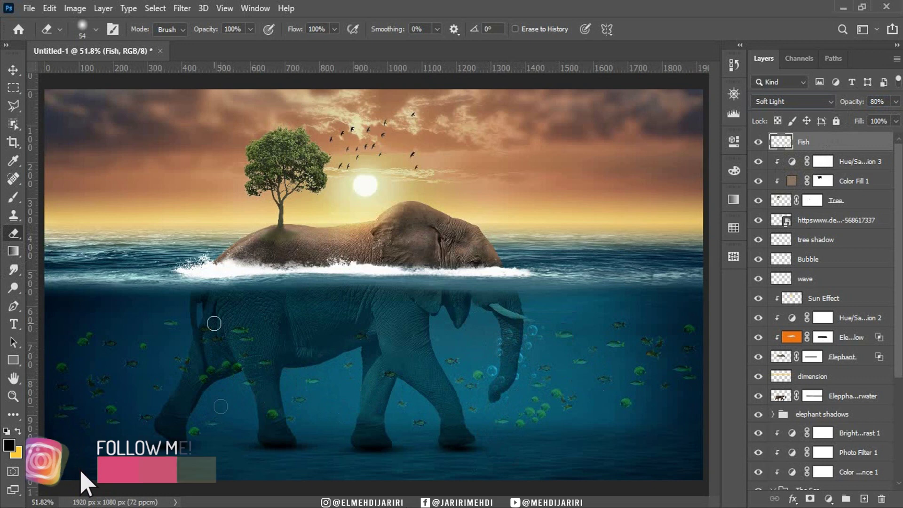
click(14, 70)
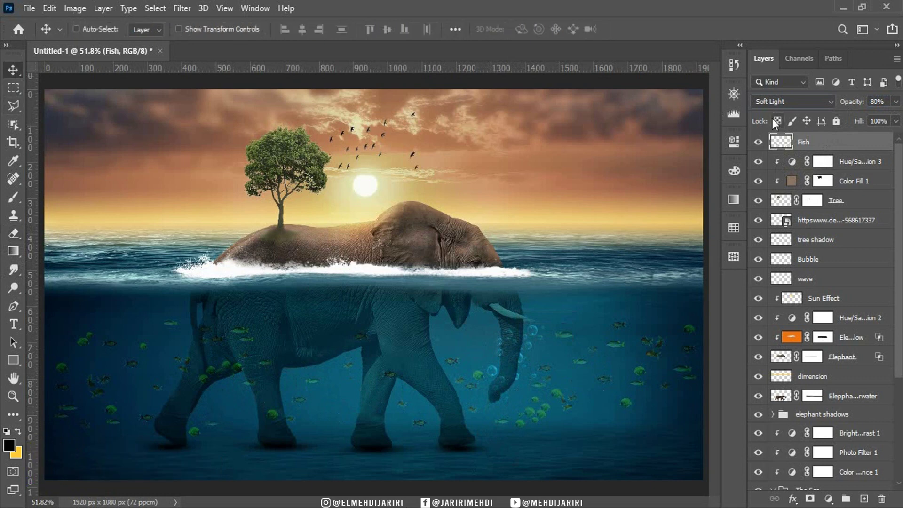
Step: Add a Color Lookup adjustment layer using the Fuji ETERNA 250D Fuji 3510 LUT
click(829, 498)
click(830, 424)
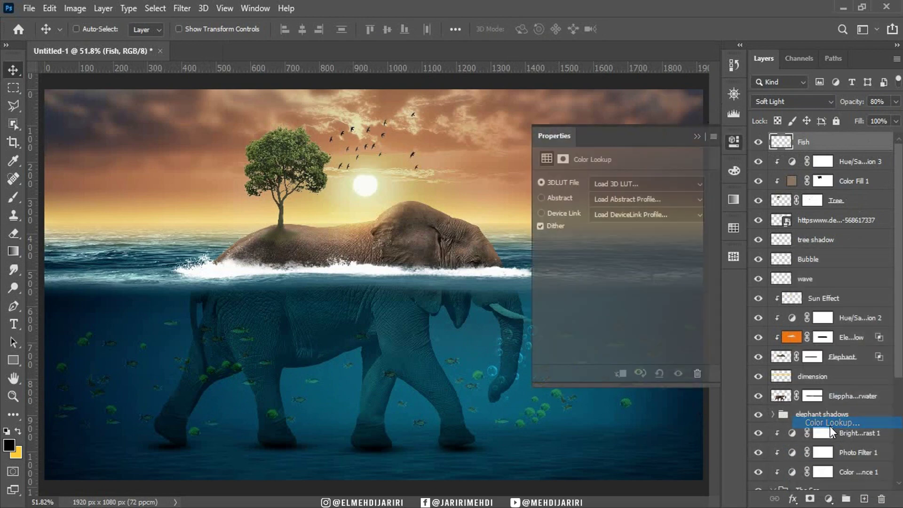
click(644, 183)
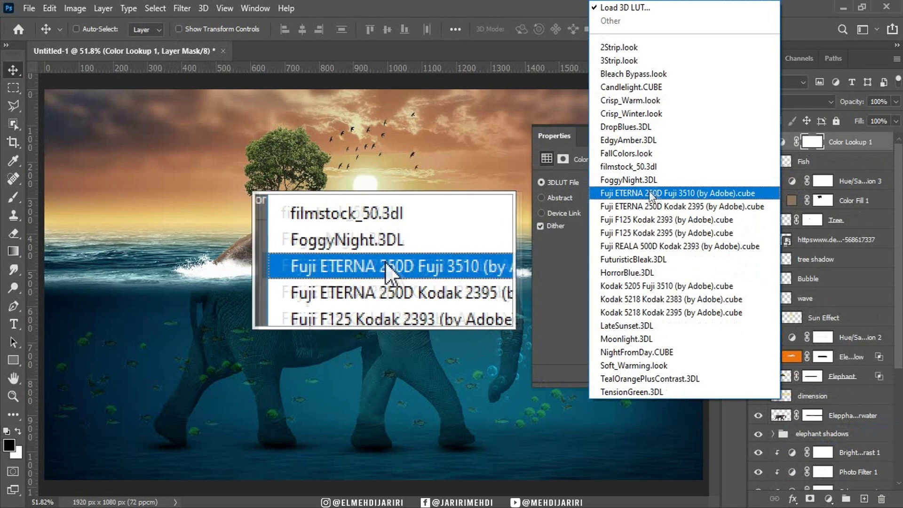
click(664, 193)
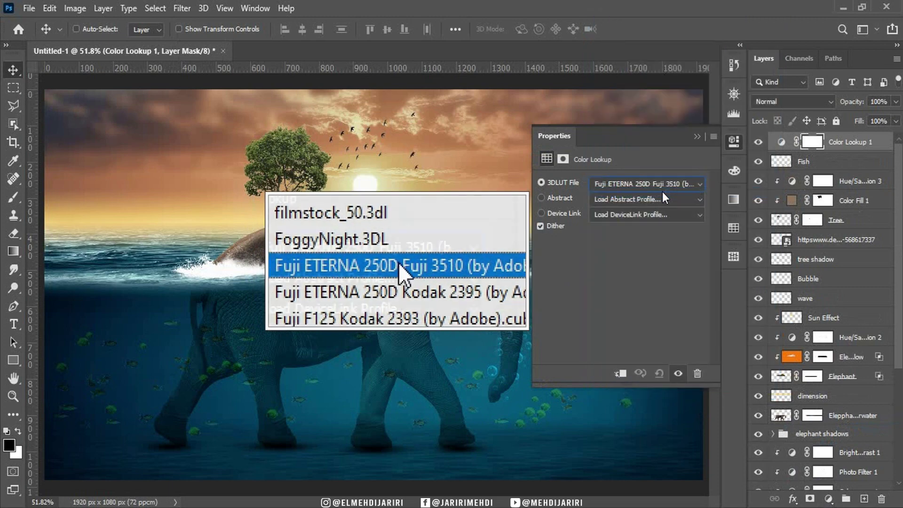
Step: Toggle the grade on and off to compare, then set its fill to 70%
click(698, 136)
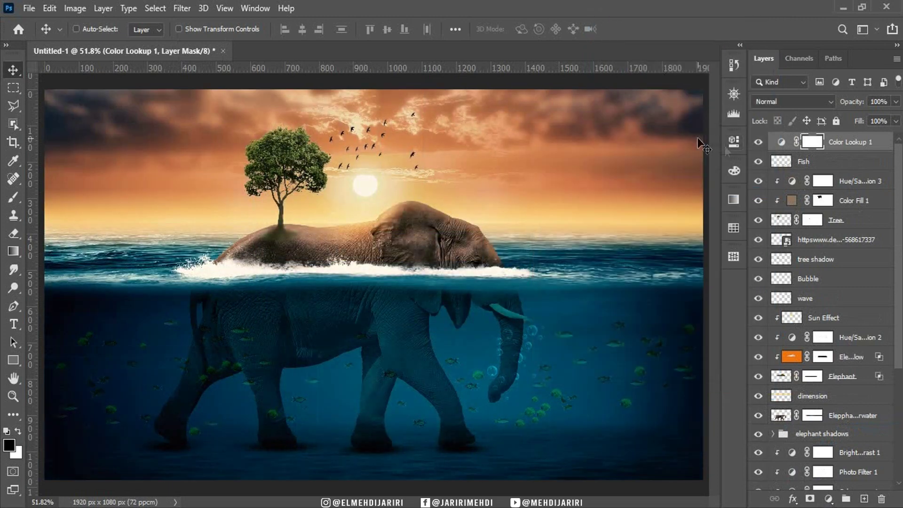
click(757, 142)
click(757, 143)
drag(866, 127, 867, 129)
text(70)
click(759, 142)
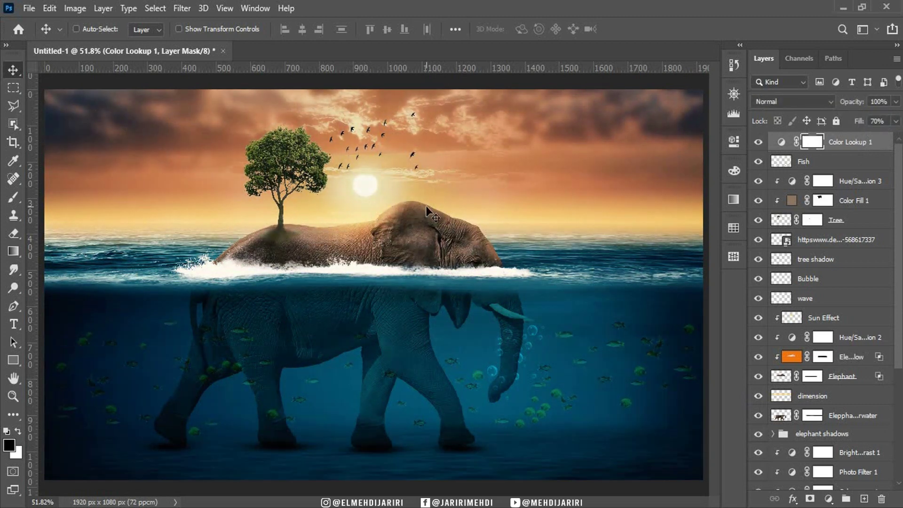